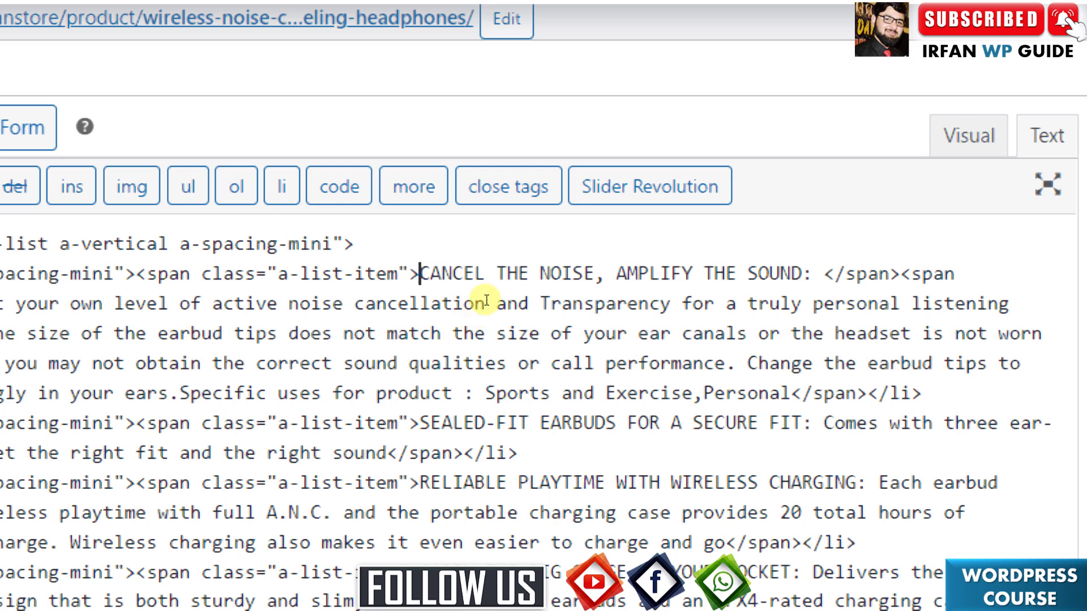
Step: Insert an opening <h2> tag directly before "CANCEL THE NOISE, AMPLIFY THE SOUND:" in the product description's HTML
drag(420, 273, 689, 271)
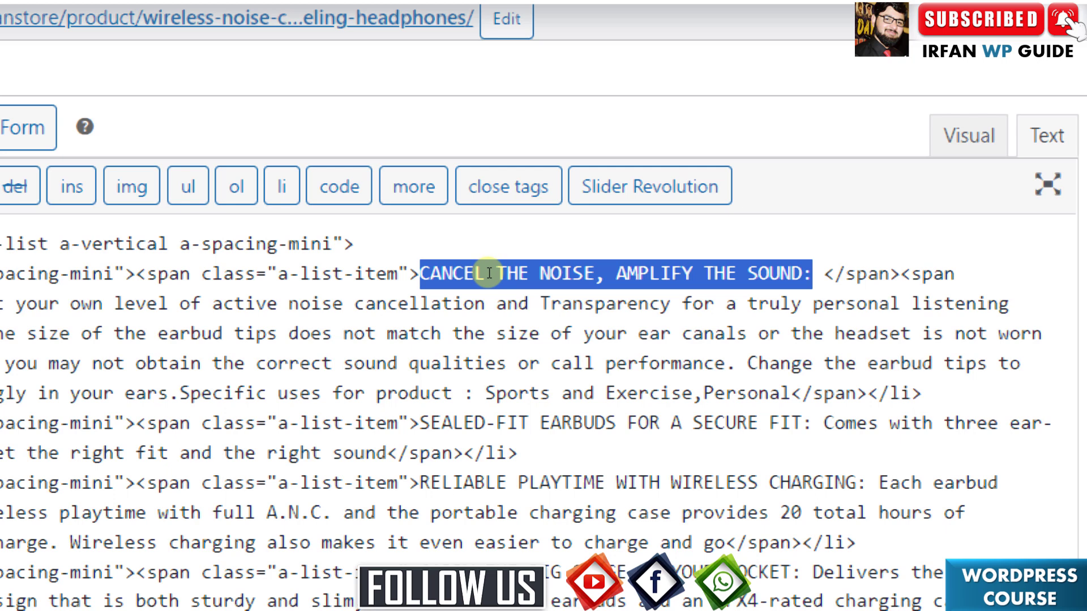
key(Left)
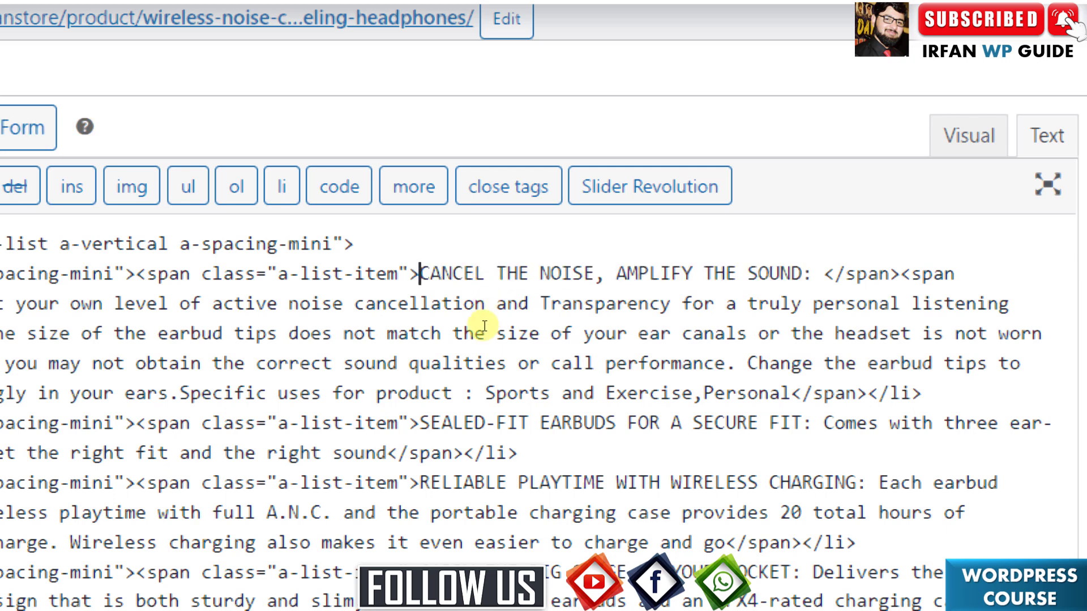
text(<>)
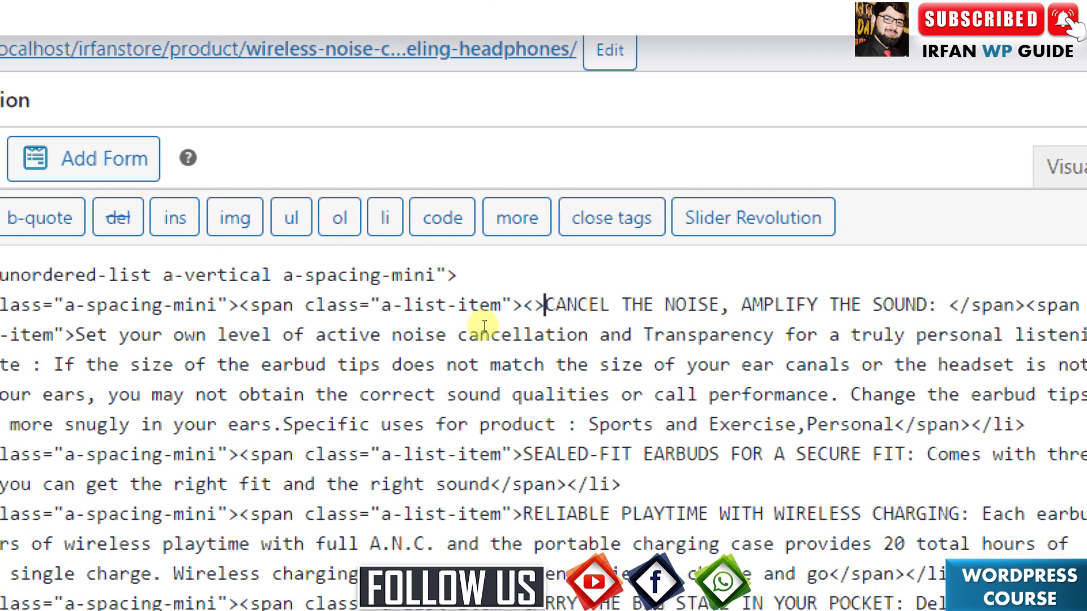
key(Left)
key(shift+Left)
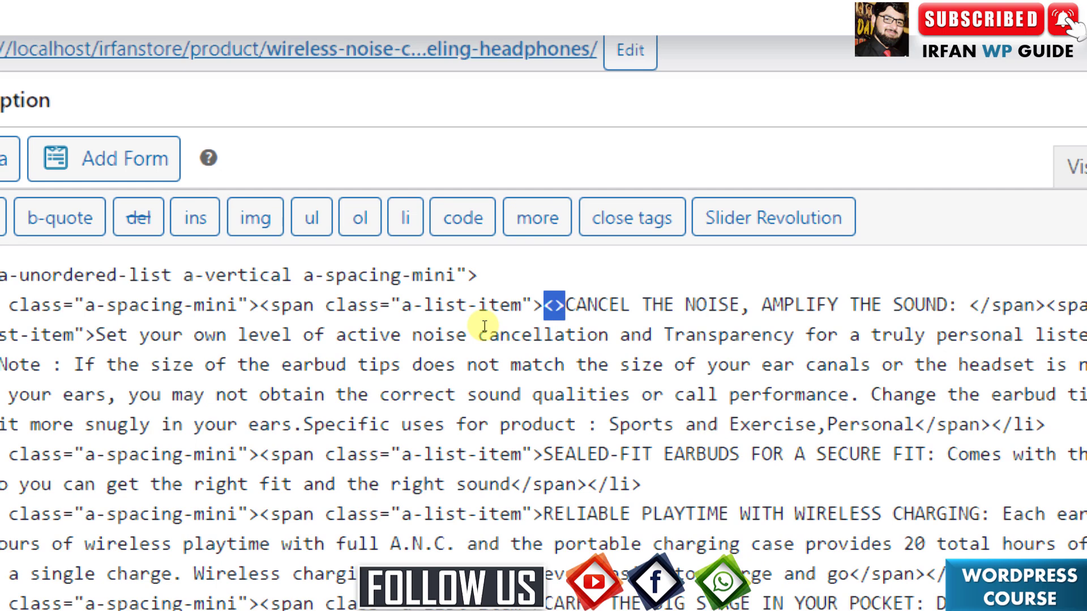
key(Right)
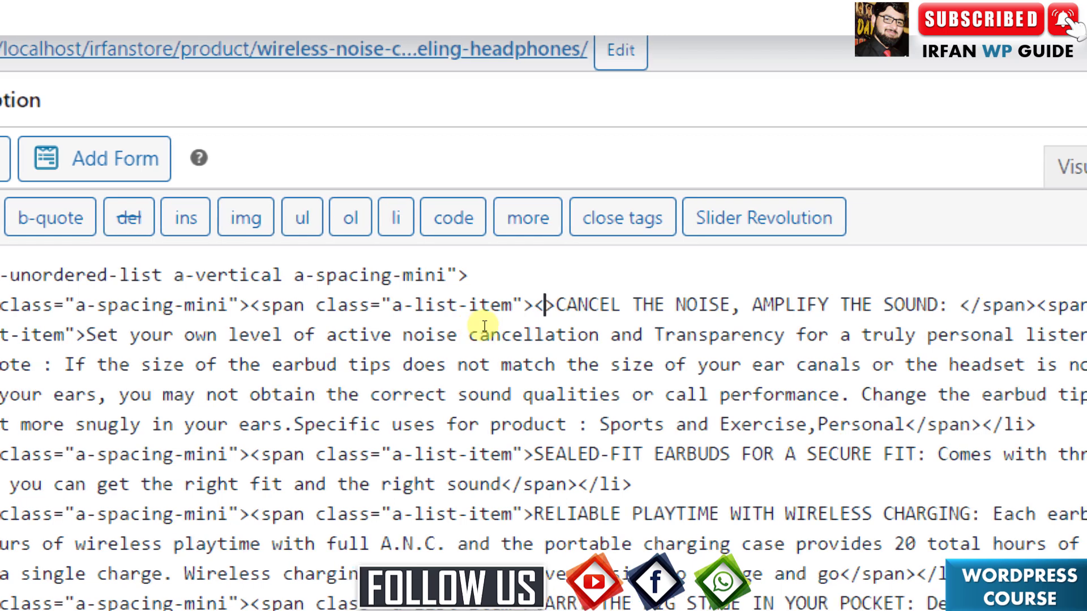
text(h2)
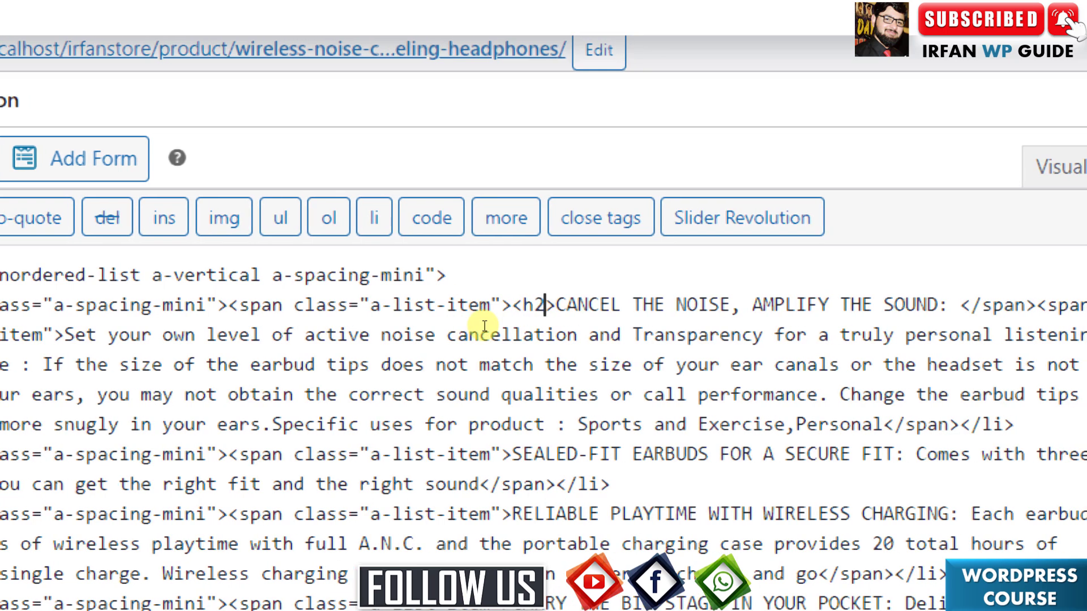
Step: Copy the <h2> tag to the end of "CANCEL THE NOISE, AMPLIFY THE SOUND:" and turn the copy into a closing </h2>
key(Right)
key(shift+Left)
key(shift+Left)
key(shift+Left)
key(shift+Left)
key(ctrl+c)
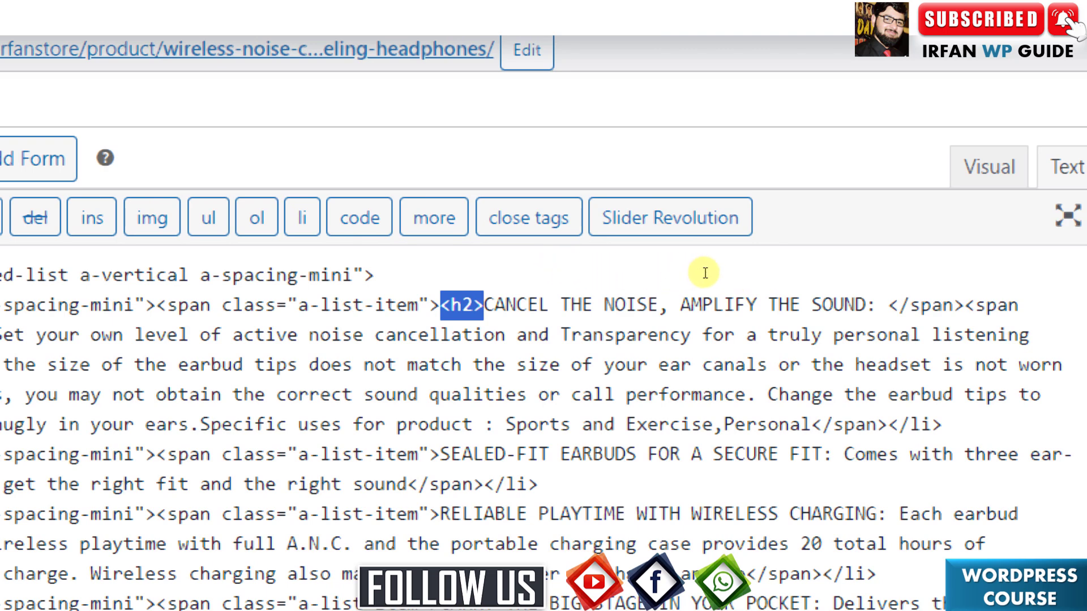
click(875, 305)
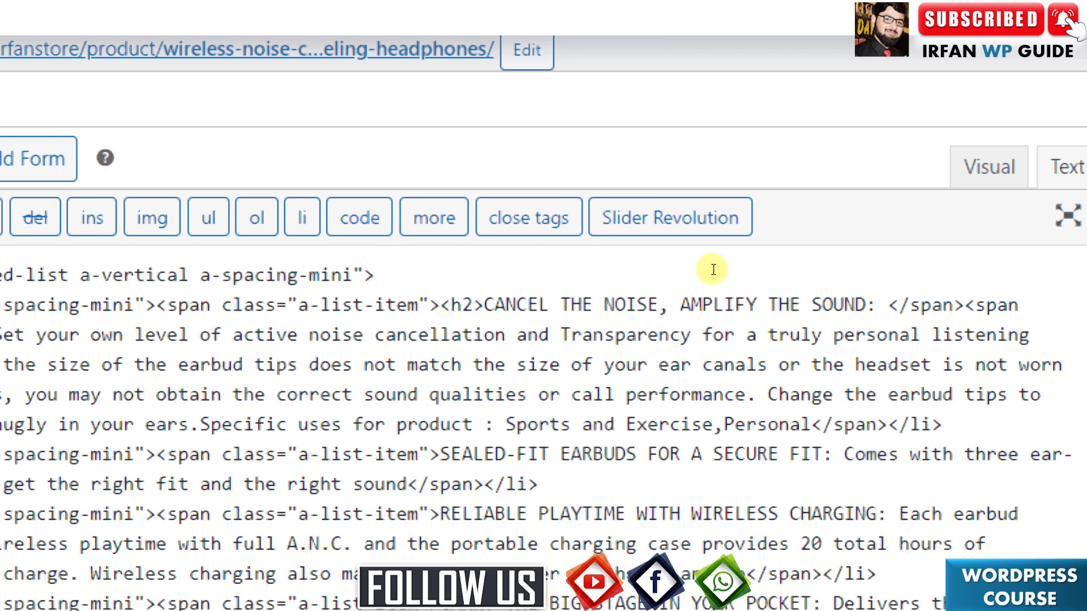
key(ctrl+v)
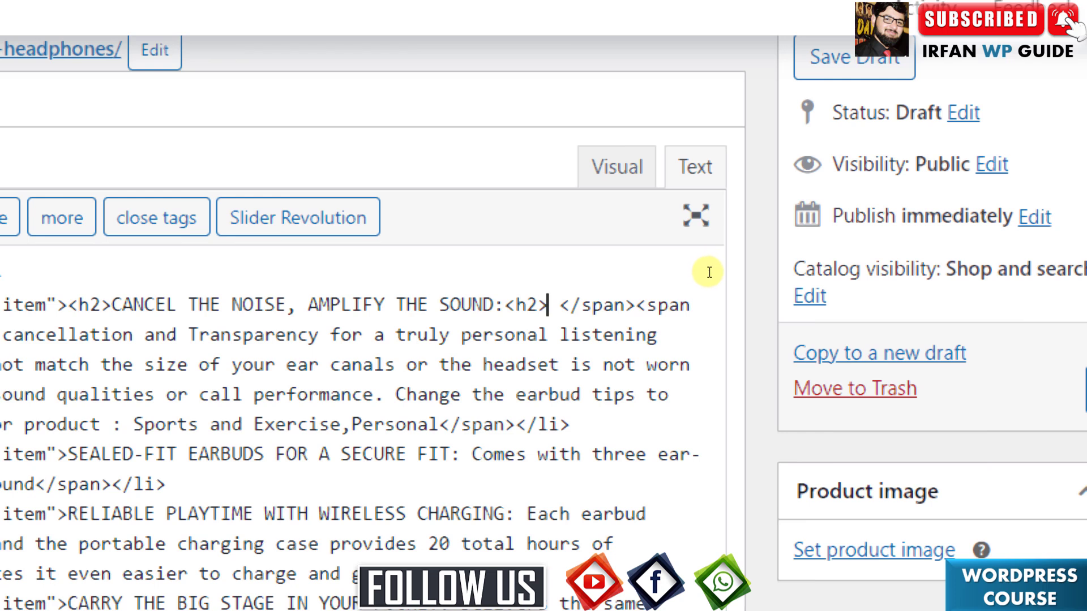
key(Left)
key(Left)
key(Left)
text(/)
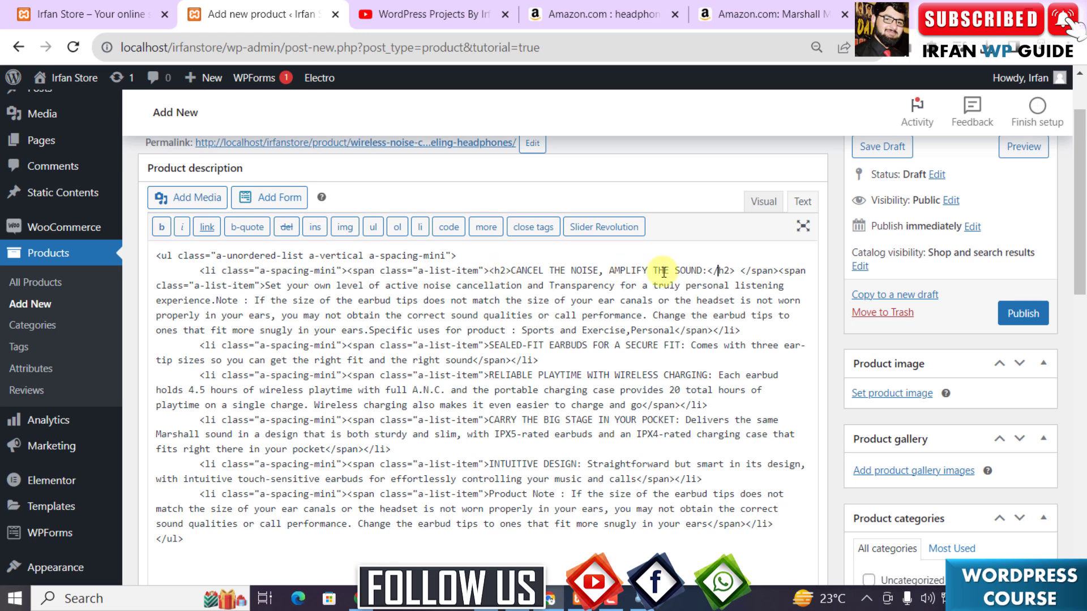
Step: Show the description in its formatted view and remove the bullet above the "CANCEL THE NOISE, AMPLIFY THE SOUND:" heading
click(759, 204)
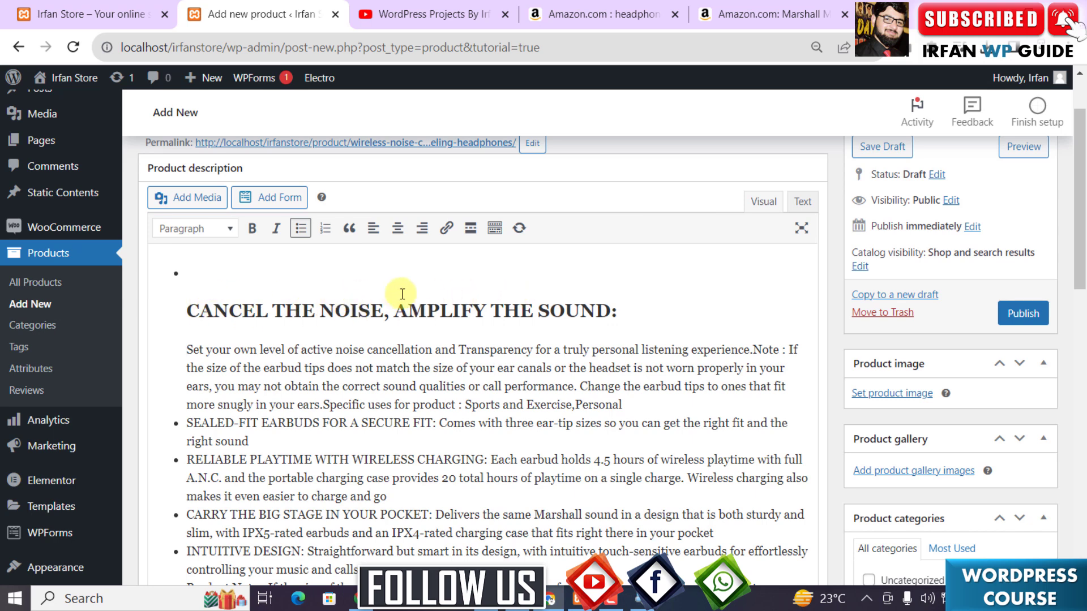
click(202, 272)
key(BackSpace)
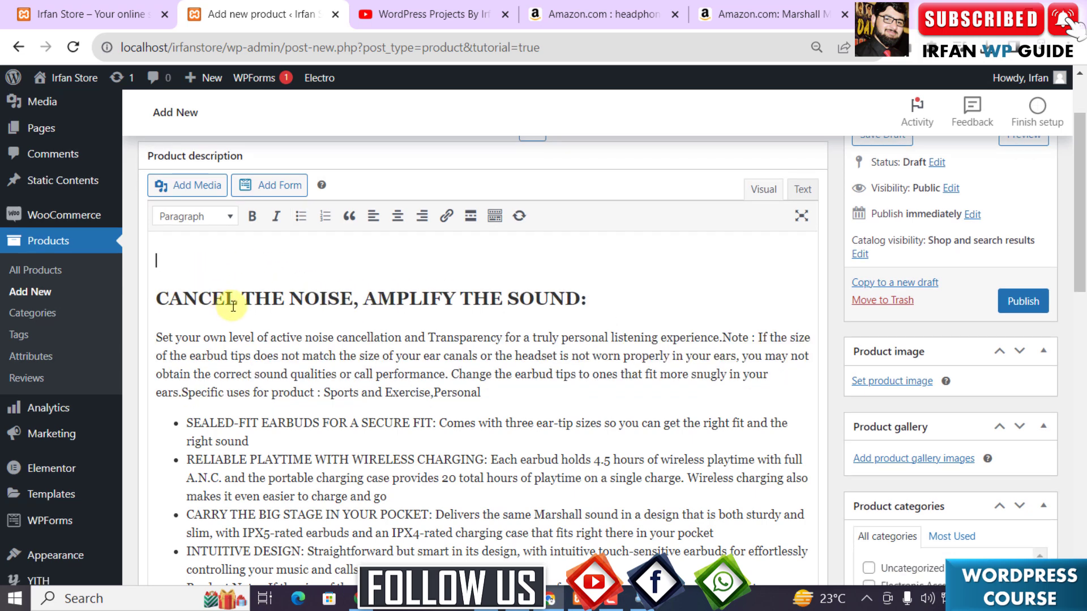
Step: Locate the "SEALED-FIT EARBUDS FOR A SECURE FIT:" and "RELIABLE PLAYTIME WITH WIRELESS CHARGING:" phrases in both the formatted description and its HTML
scroll(201, 384, down, 1)
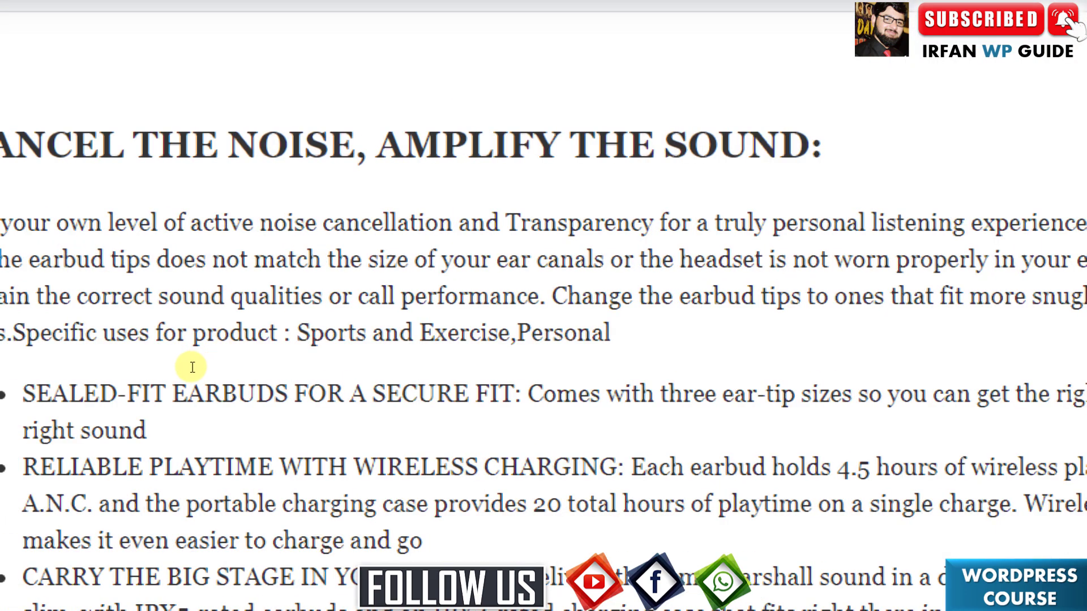
mouse_move(51, 383)
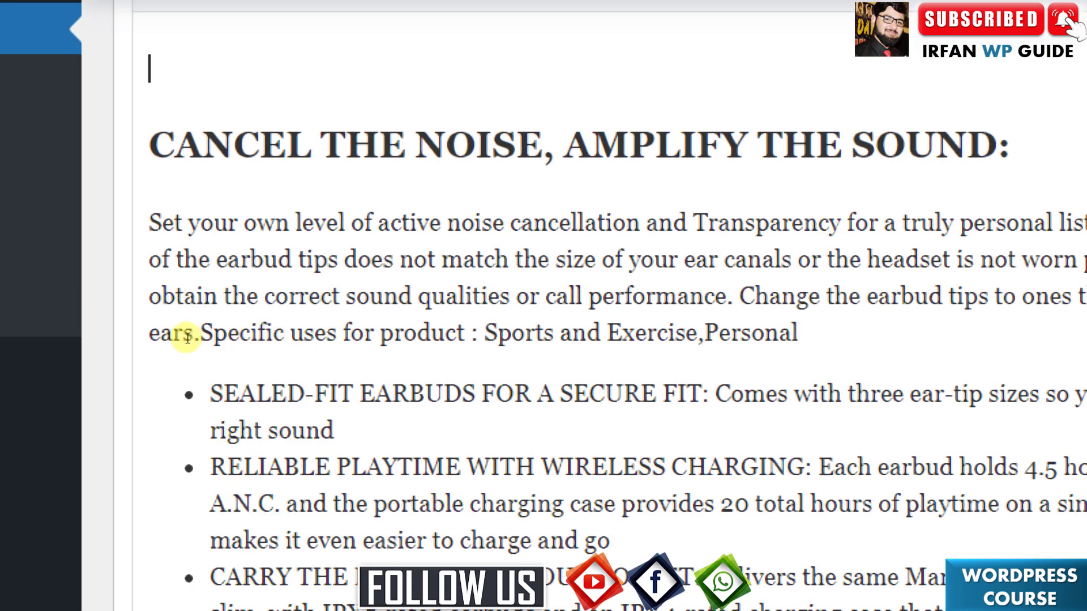
drag(187, 338, 434, 335)
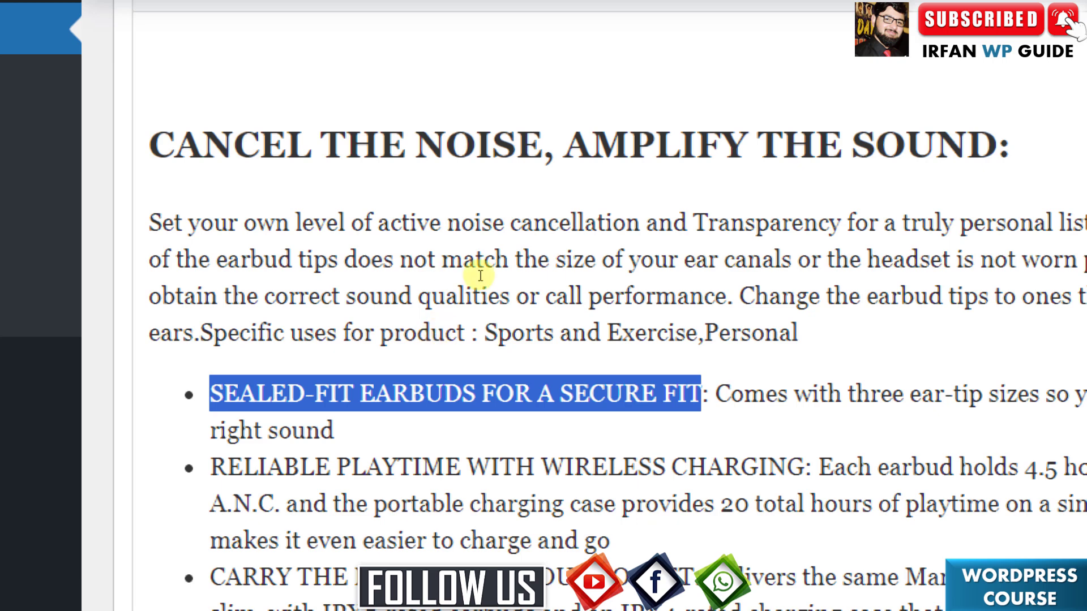
drag(175, 144, 563, 146)
drag(414, 214, 607, 214)
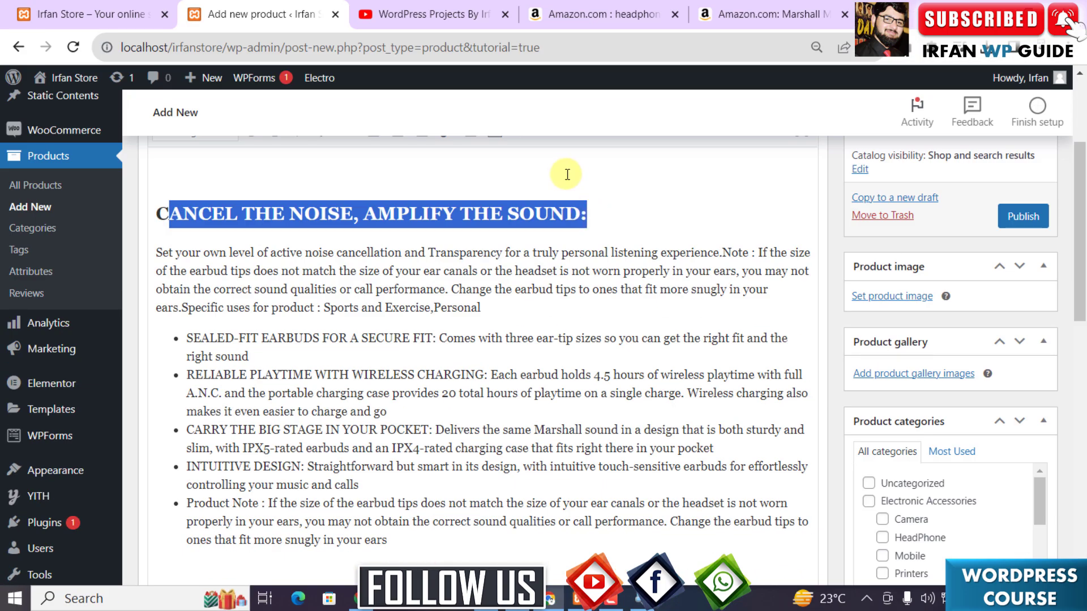
drag(187, 338, 425, 338)
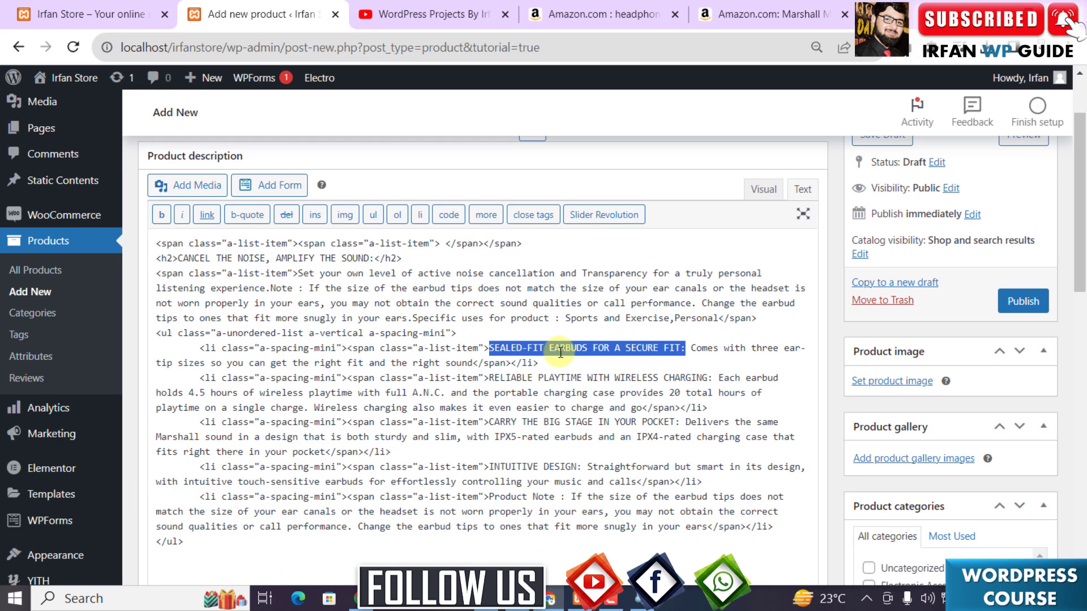
click(771, 191)
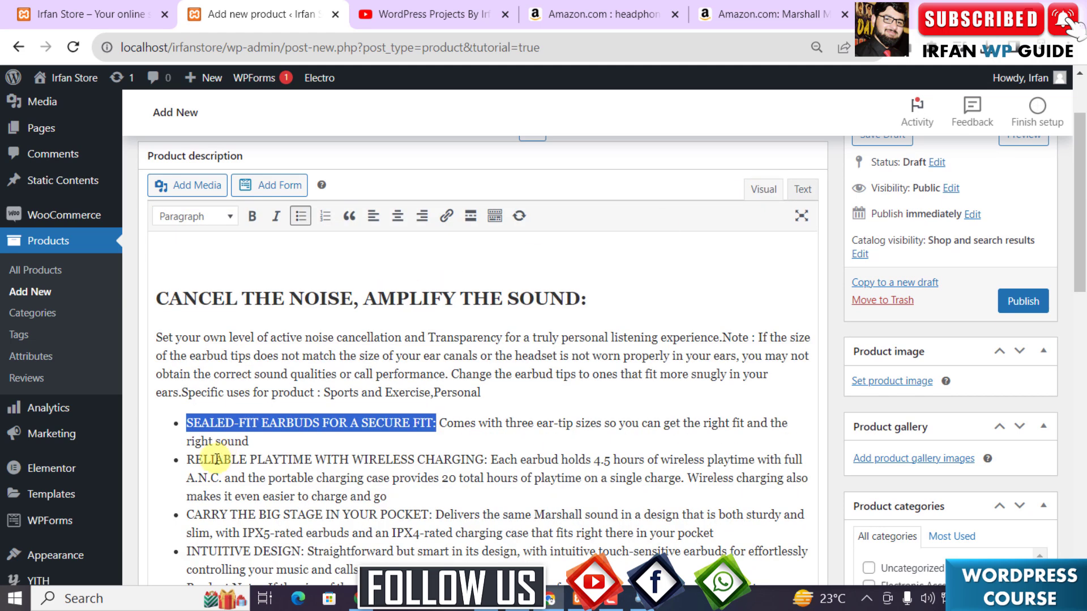
drag(186, 459, 489, 458)
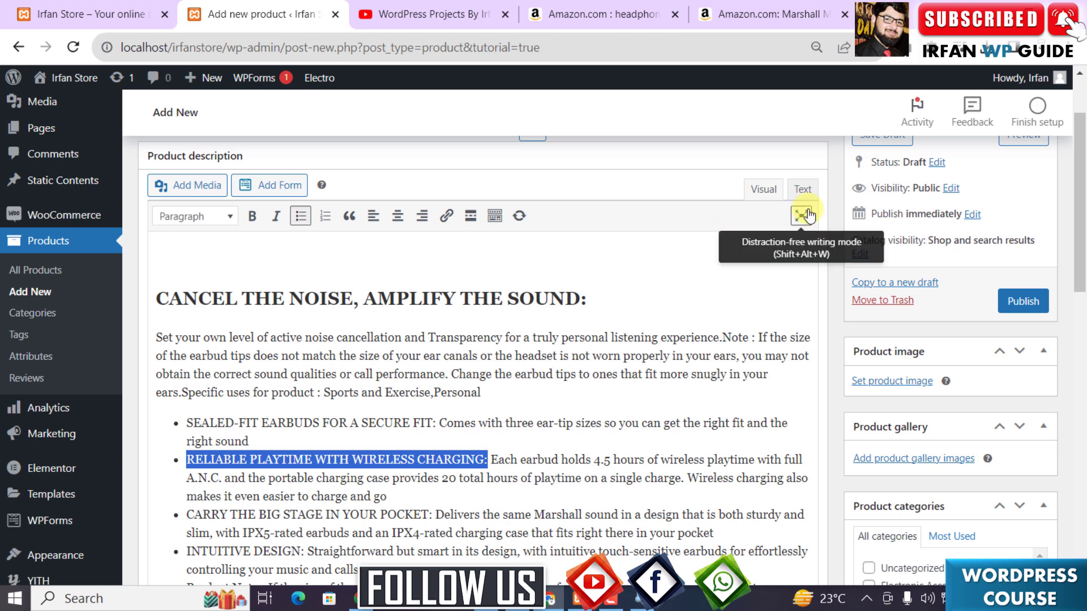
click(801, 190)
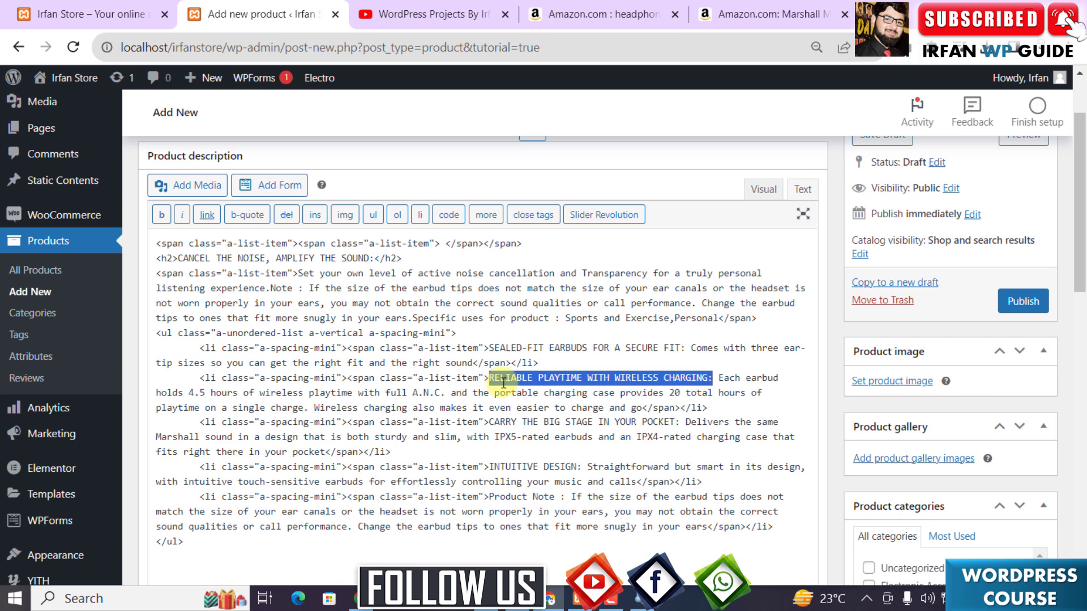
click(762, 188)
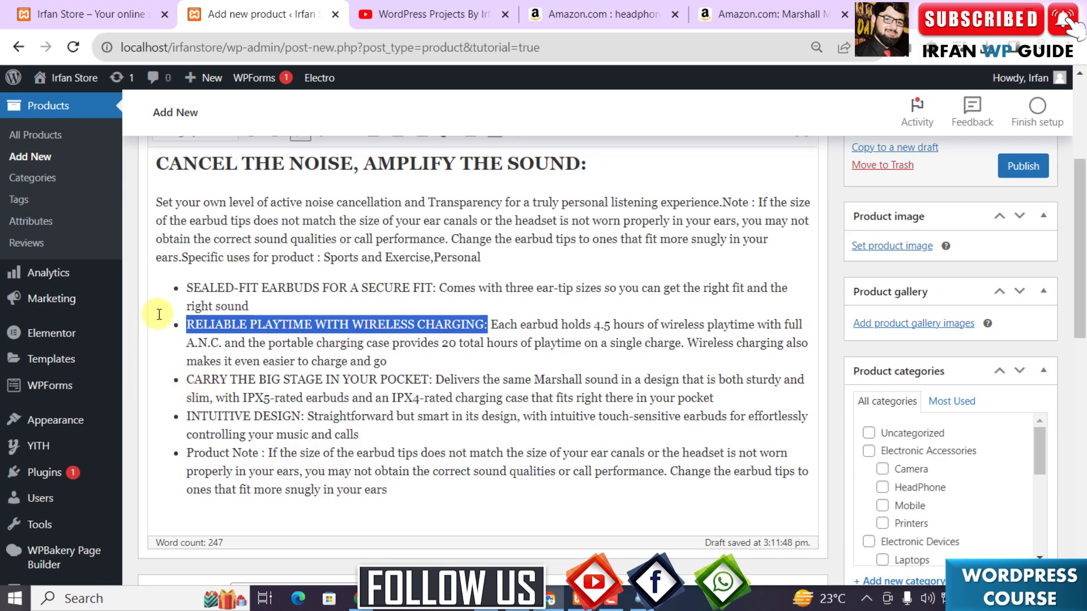
Step: Find "SEALED-FIT EARBUDS FOR A SECURE FIT:" in the description's HTML and insert an opening <h2> tag before it
drag(186, 288, 431, 287)
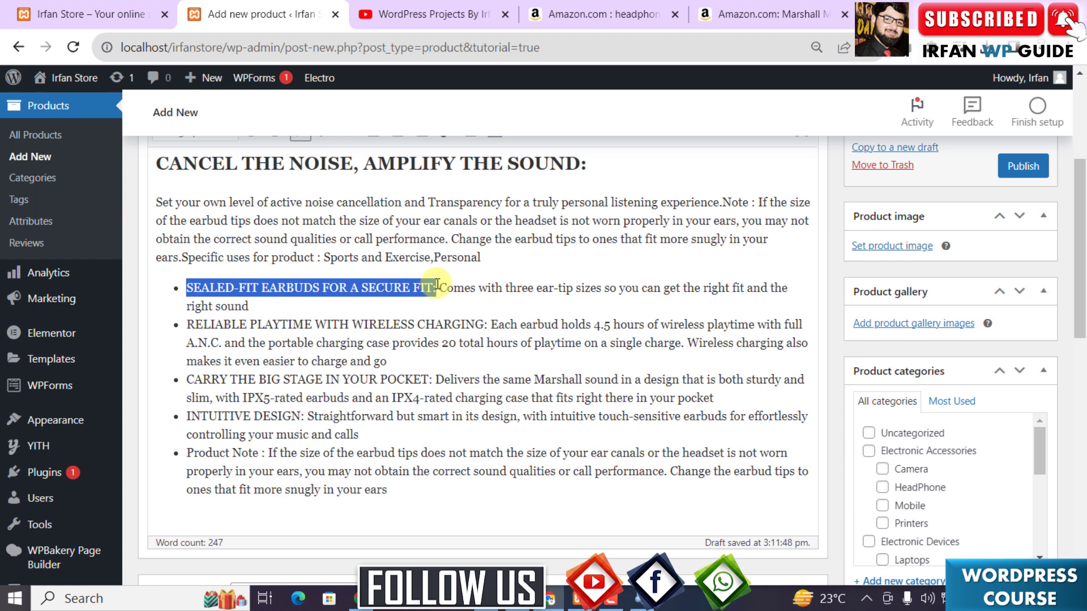
scroll(766, 216, up, 1)
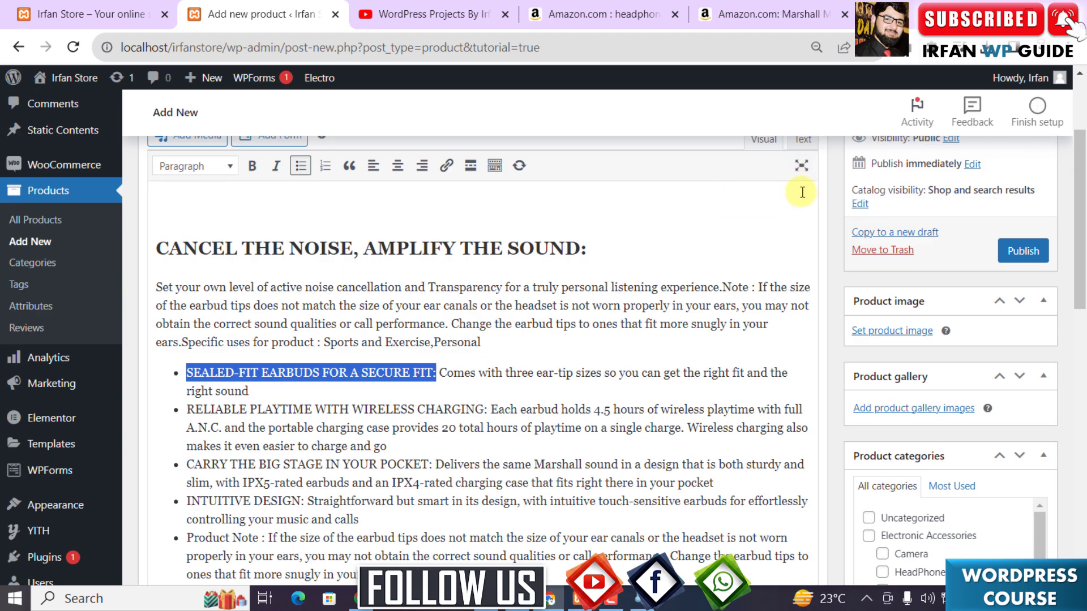
scroll(802, 193, up, 1)
click(802, 222)
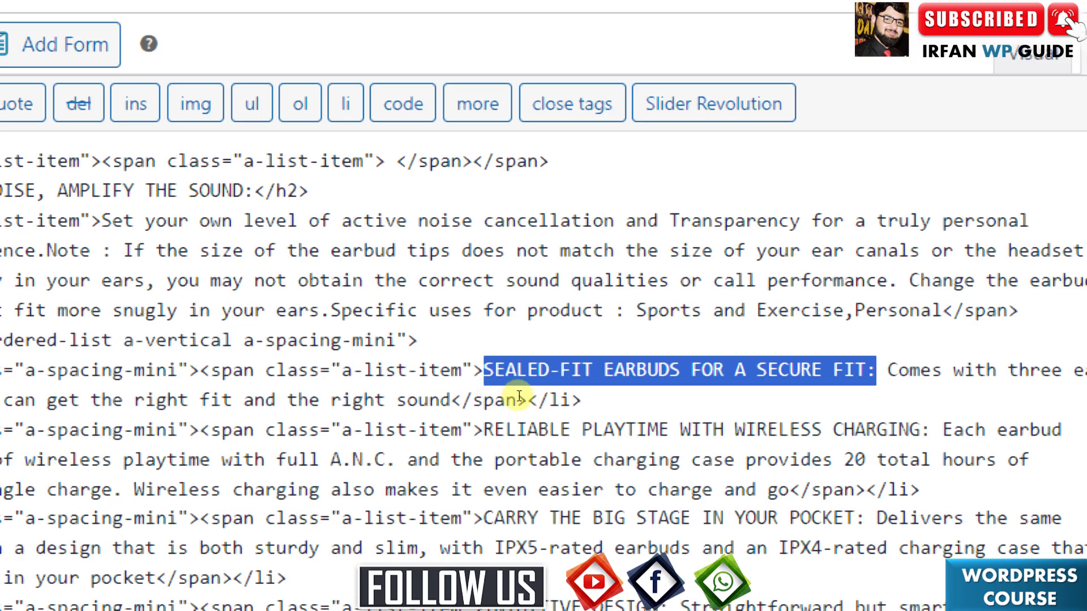
click(490, 379)
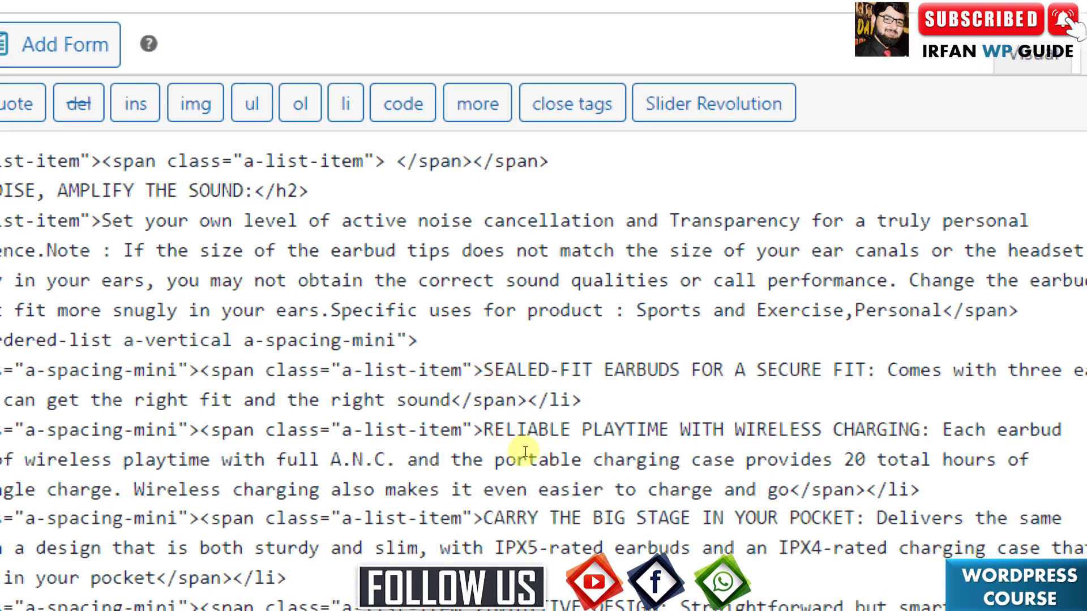
text(<>)
key(Left)
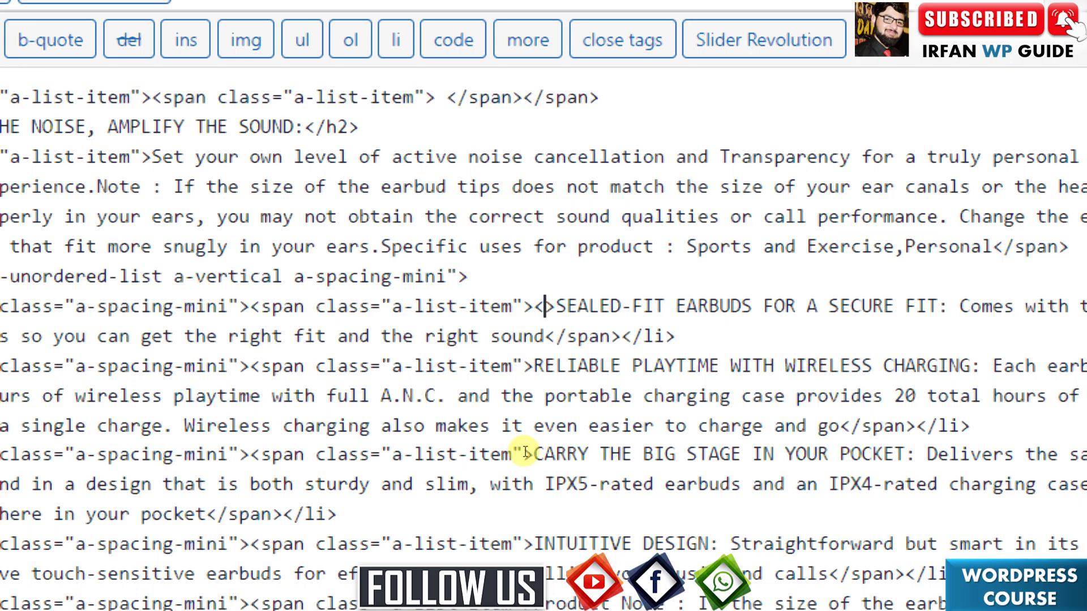
text(h2)
key(Right)
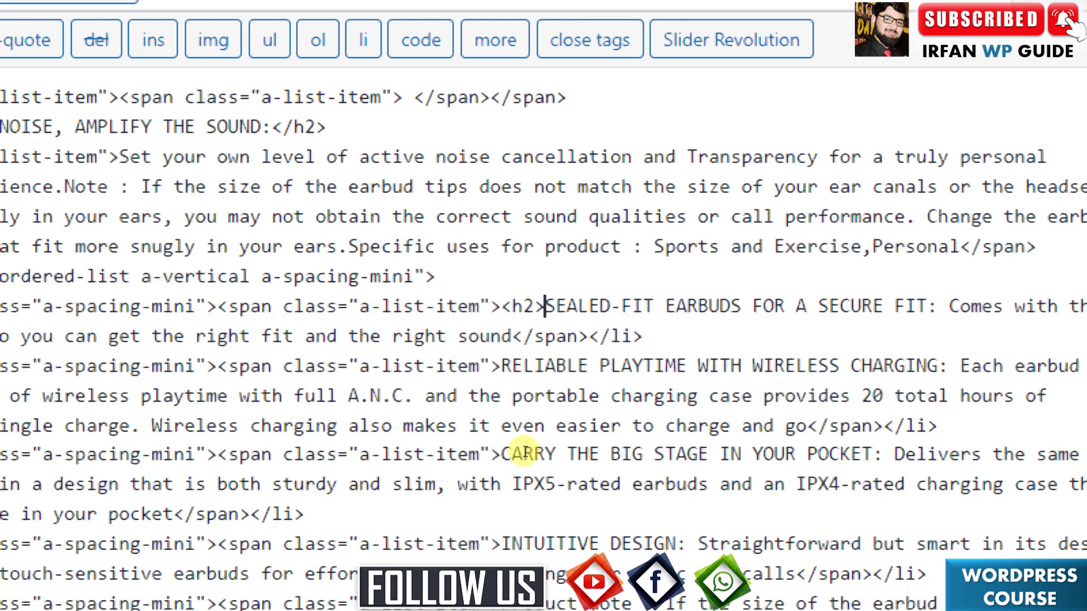
Step: Add a closing </h2> after "SEALED-FIT EARBUDS FOR A SECURE FIT:" and remove the bullet above that heading in the formatted view
key(shift+Left)
key(shift+Left)
key(shift+Left)
key(shift+Left)
key(ctrl+c)
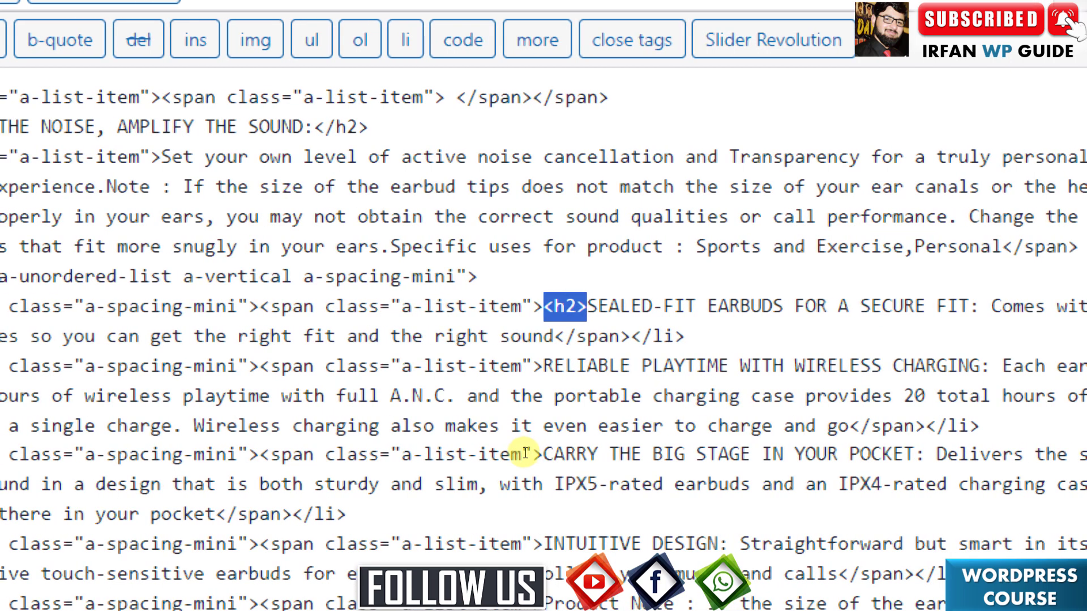
click(979, 306)
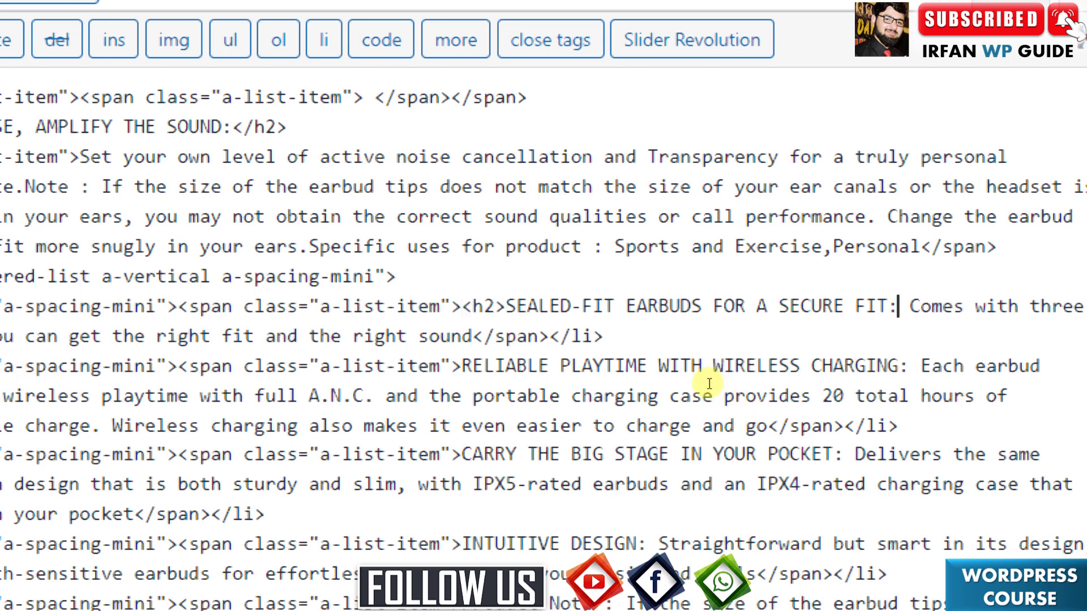
key(ctrl+v)
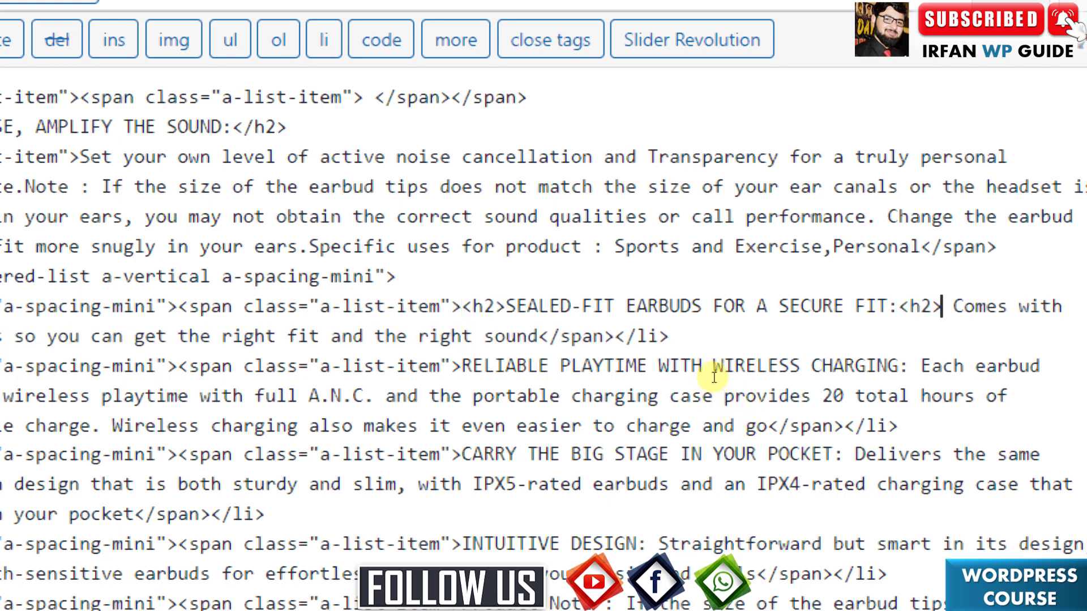
text(/)
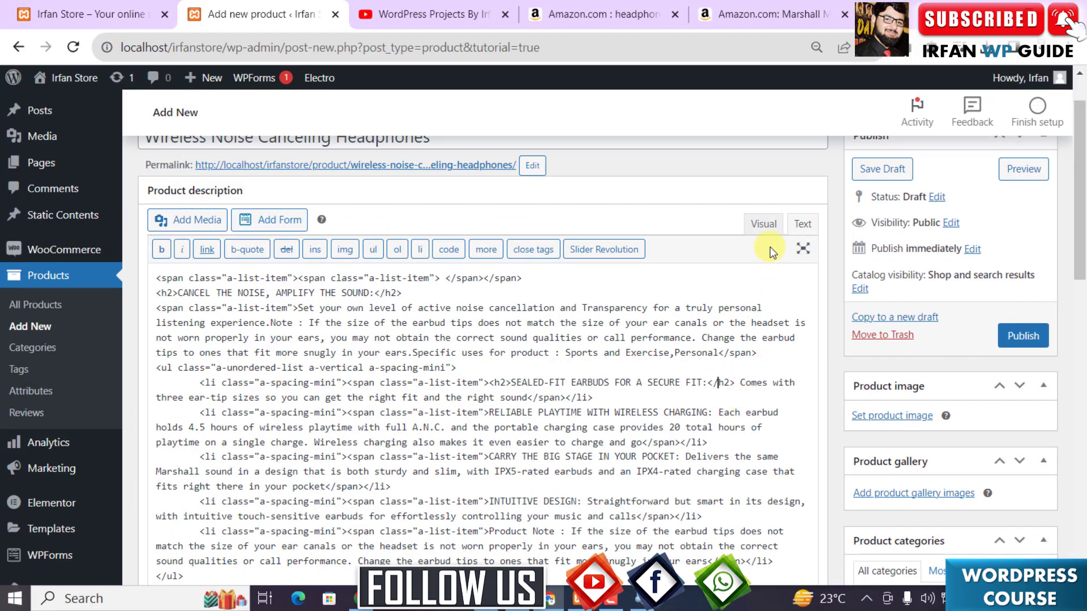
click(763, 224)
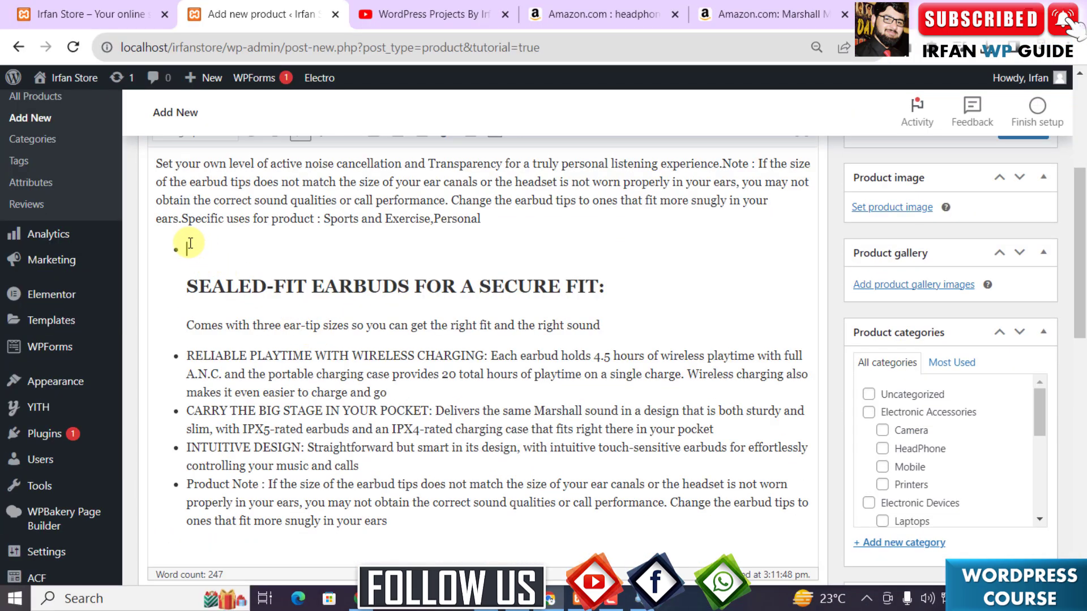
key(BackSpace)
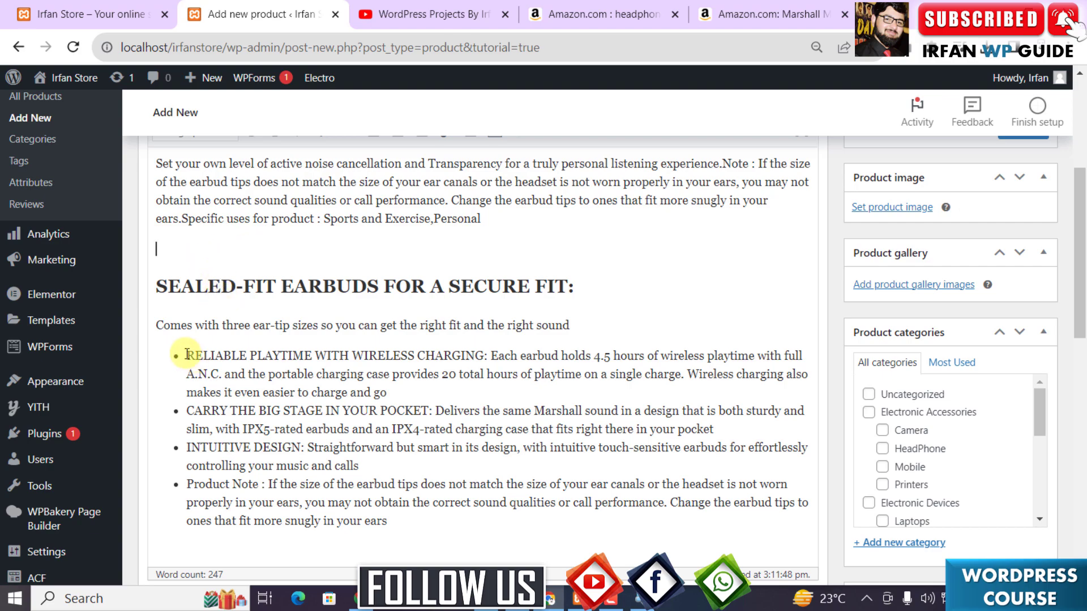
Step: Find "RELIABLE PLAYTIME WITH WIRELESS CHARGING:" in the description's HTML and insert an opening <h2> tag before it
drag(186, 356, 487, 356)
scroll(680, 325, up, 1)
scroll(680, 324, up, 3)
click(799, 224)
click(487, 317)
text(<>)
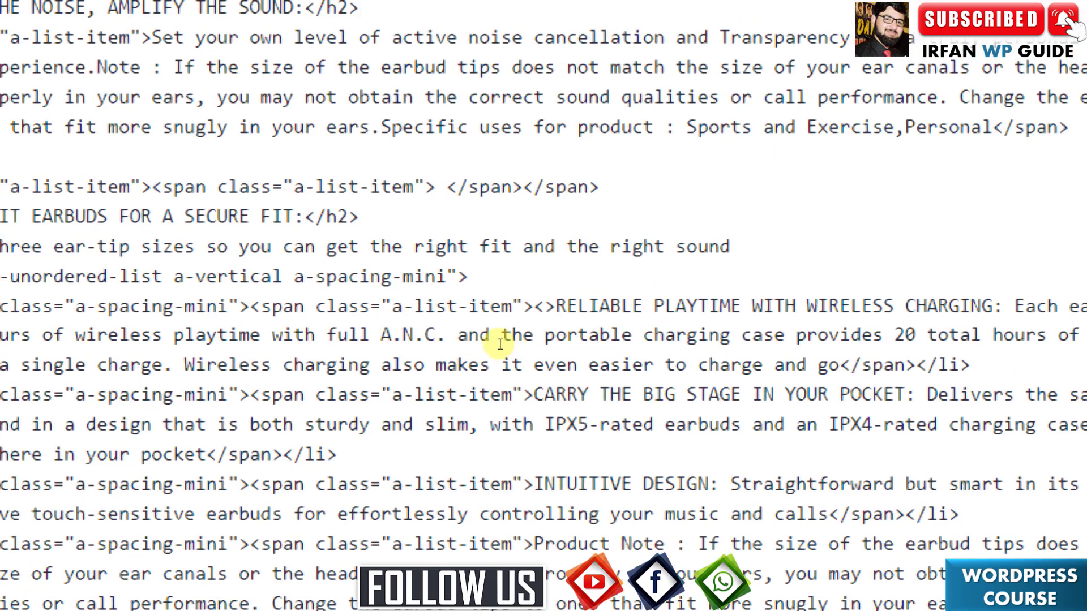
key(Left)
text(h2)
key(Right)
Step: Reuse the copied heading tag to add a closing </h2> after "RELIABLE PLAYTIME WITH WIRELESS CHARGING:"
key(shift+Left)
key(shift+Left)
key(shift+Left)
key(ctrl+c)
click(1022, 306)
text(</)
key(ctrl+v)
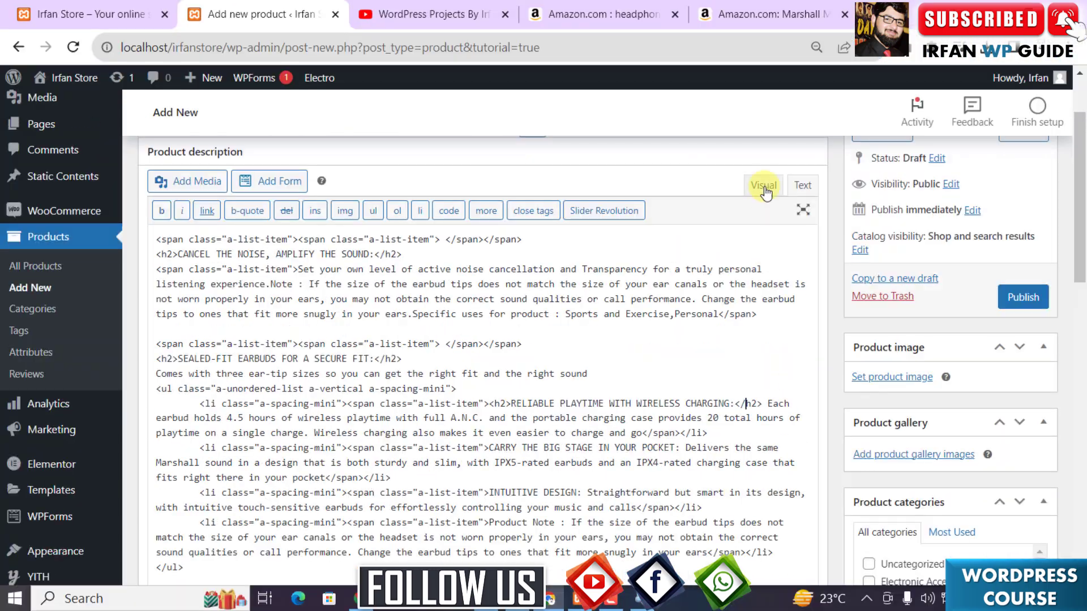
Step: Remove the bullet above the "RELIABLE PLAYTIME WITH WIRELESS CHARGING:" heading in the formatted view, and find "CARRY THE BIG STAGE IN YOUR POCKET:" in the HTML
click(767, 183)
drag(434, 374, 186, 374)
scroll(335, 344, up, 5)
click(801, 242)
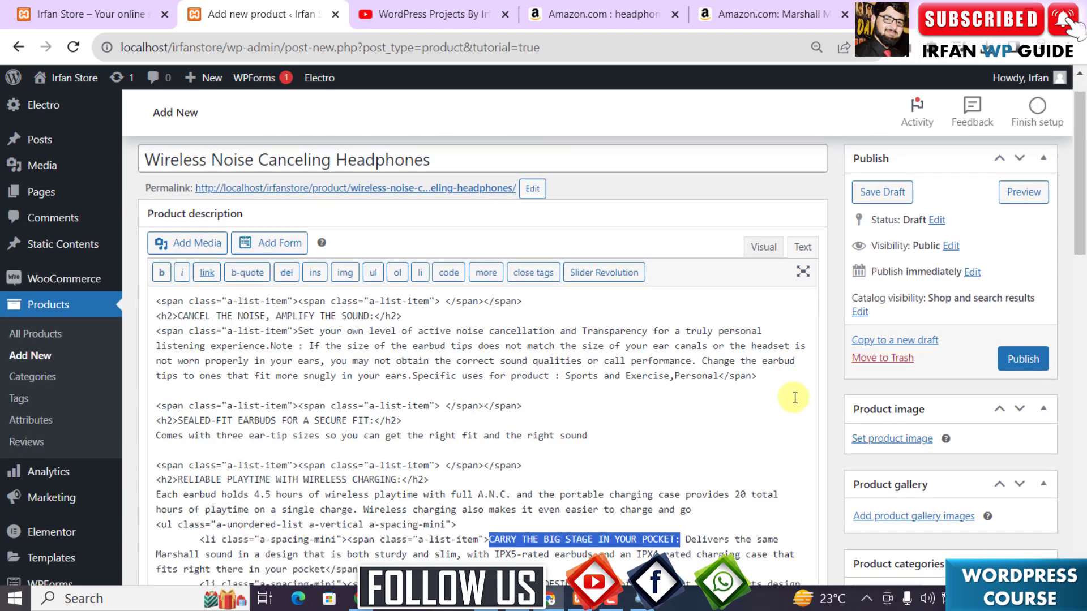
Step: Wrap "CARRY THE BIG STAGE IN YOUR POCKET:" in <h2> and </h2> tags in the description's HTML
click(497, 402)
text(<h2>)
key(shift+Left)
key(shift+Left)
key(shift+Left)
key(shift+Left)
key(ctrl+c)
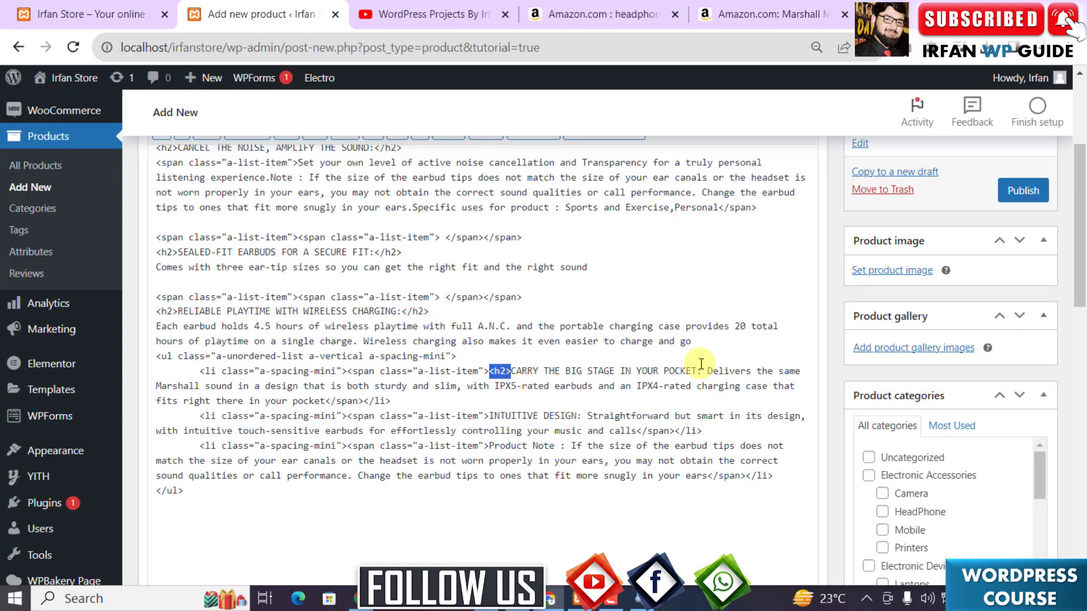
click(702, 371)
key(ctrl+v)
key(Left)
key(Left)
key(Left)
text(/)
Step: Remove the bullet above the "CARRY THE BIG STAGE IN YOUR POCKET:" heading in the description's formatted view
scroll(739, 232, up, 3)
click(763, 233)
scroll(698, 235, down, 7)
click(201, 241)
key(BackSpace)
Step: Find "INTUITIVE DESIGN:" in the description's HTML and enclose it in <h2> and </h2> tags
drag(186, 374, 305, 373)
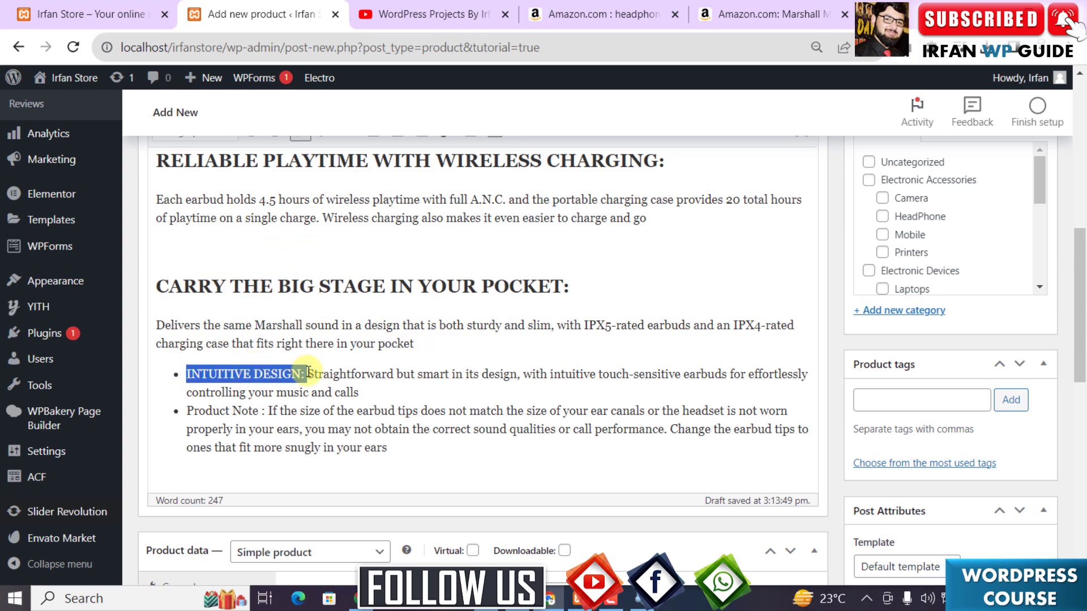
scroll(306, 373, up, 8)
click(803, 285)
text(<h2>)
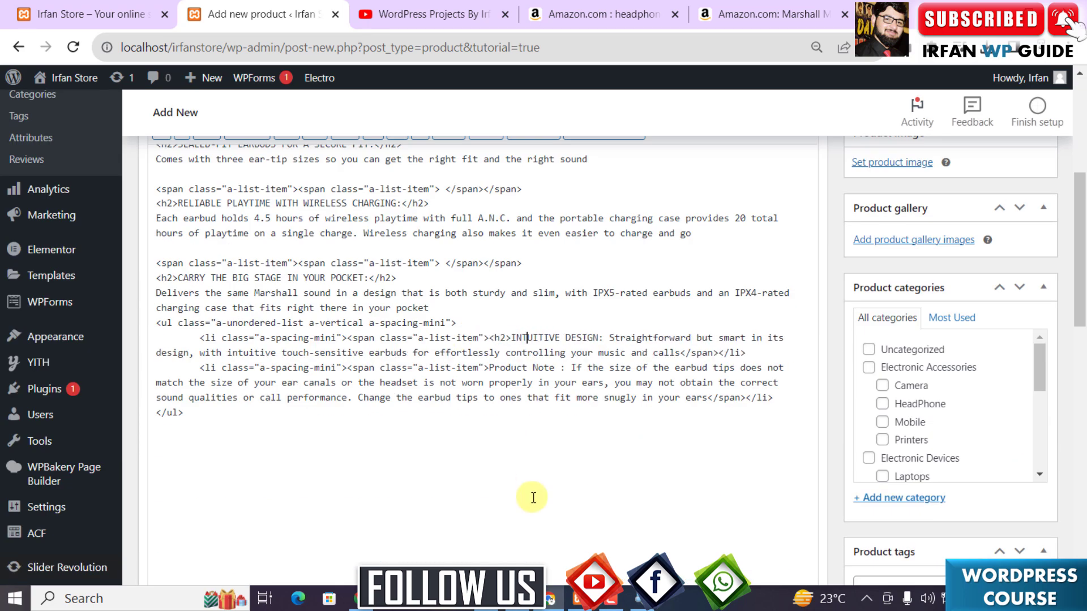
text(</h2>)
Step: Return to the formatted view and remove the bullet above the "INTUITIVE DESIGN:" heading
scroll(752, 243, up, 8)
click(761, 224)
scroll(509, 283, down, 7)
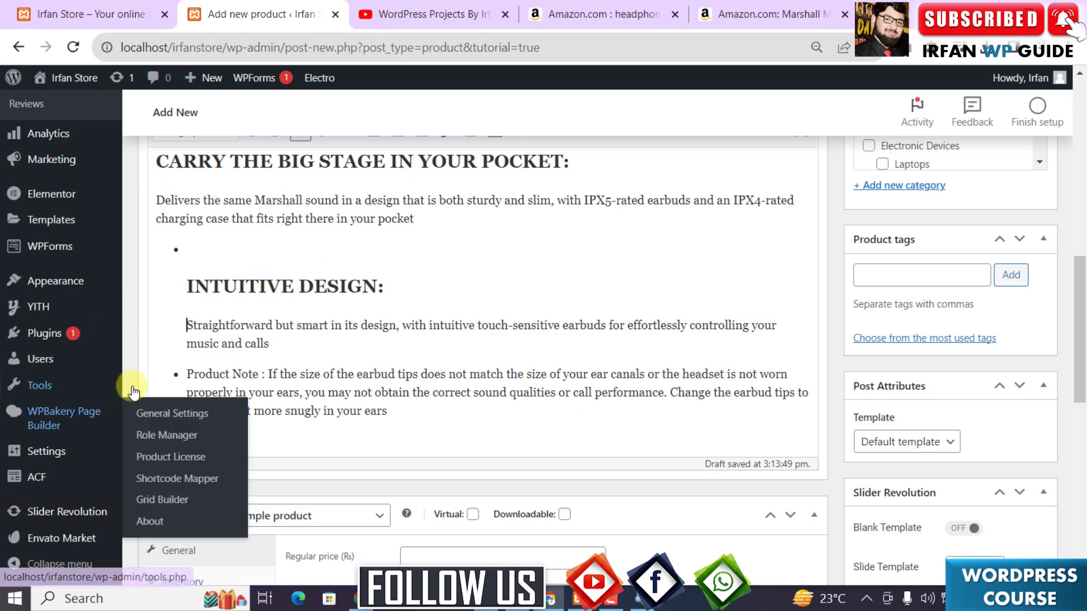
Step: Find "Product Note :" in the description's HTML and enclose it in <h2> and </h2> tags
drag(187, 374, 264, 374)
scroll(633, 315, up, 8)
click(802, 272)
scroll(580, 408, down, 7)
click(488, 252)
text(<h2>)
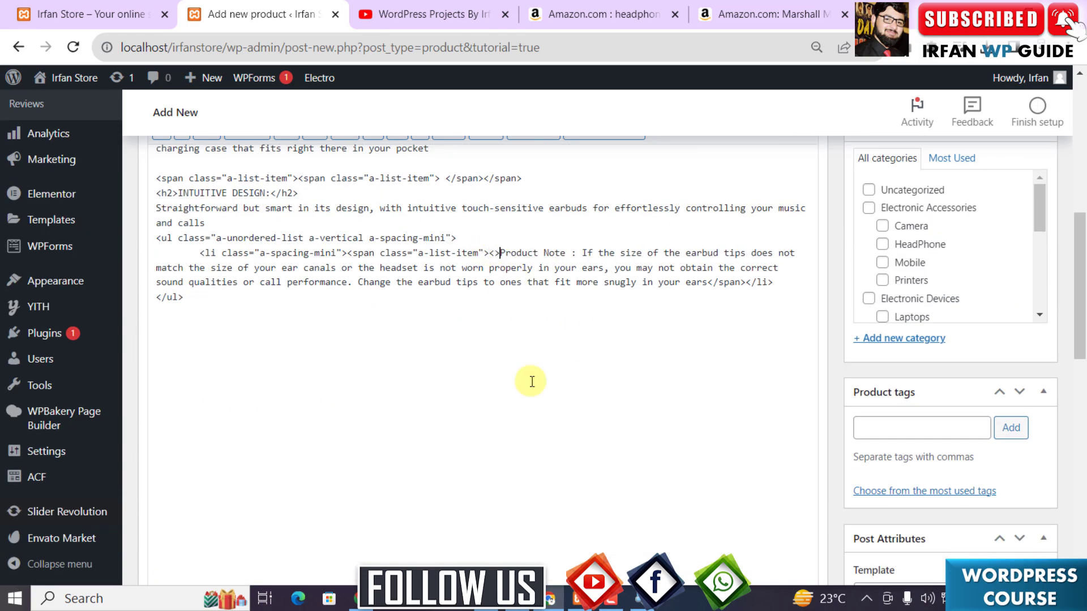
key(Right)
key(Right)
key(Right)
key(Right)
key(Right)
key(Right)
key(Right)
key(Right)
key(Right)
key(Right)
key(Right)
key(Right)
key(Right)
key(Right)
text(</h2>)
Step: Return to the formatted view and remove the bullet above the "Product Note :" heading
scroll(649, 417, up, 8)
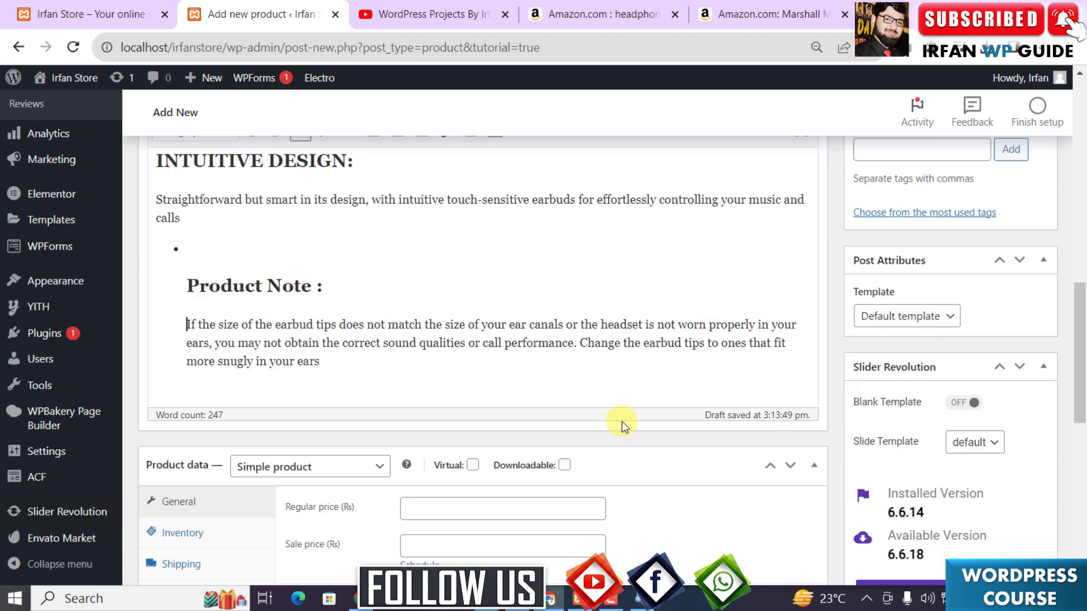
click(761, 187)
scroll(621, 424, down, 7)
Step: Delete the blank lines above the headings throughout the formatted description, up to "CANCEL THE NOISE, AMPLIFY THE SOUND:"
scroll(227, 253, up, 10)
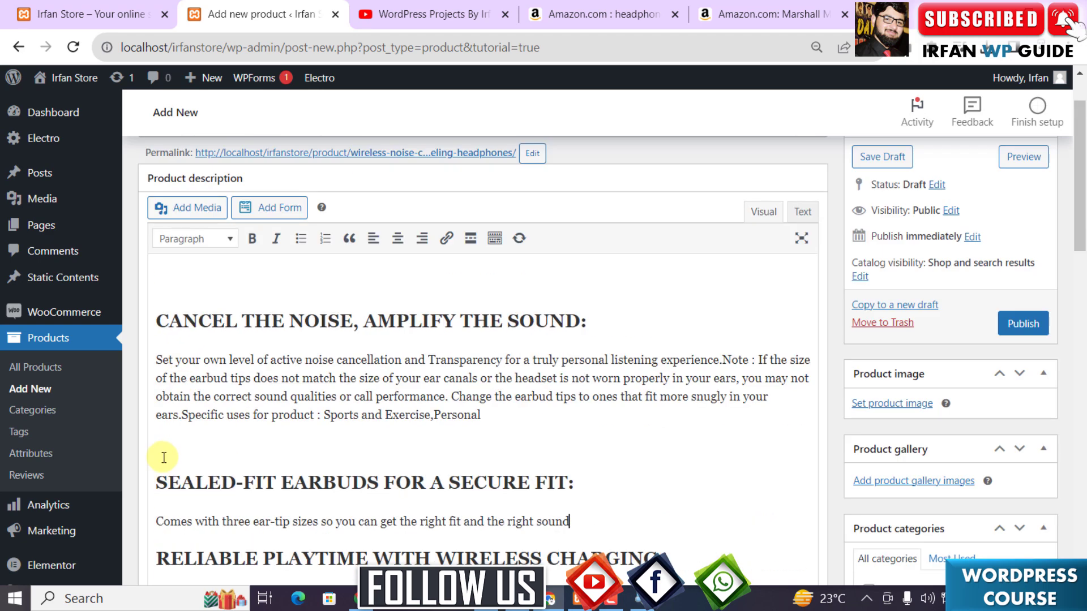
scroll(344, 425, up, 3)
click(162, 389)
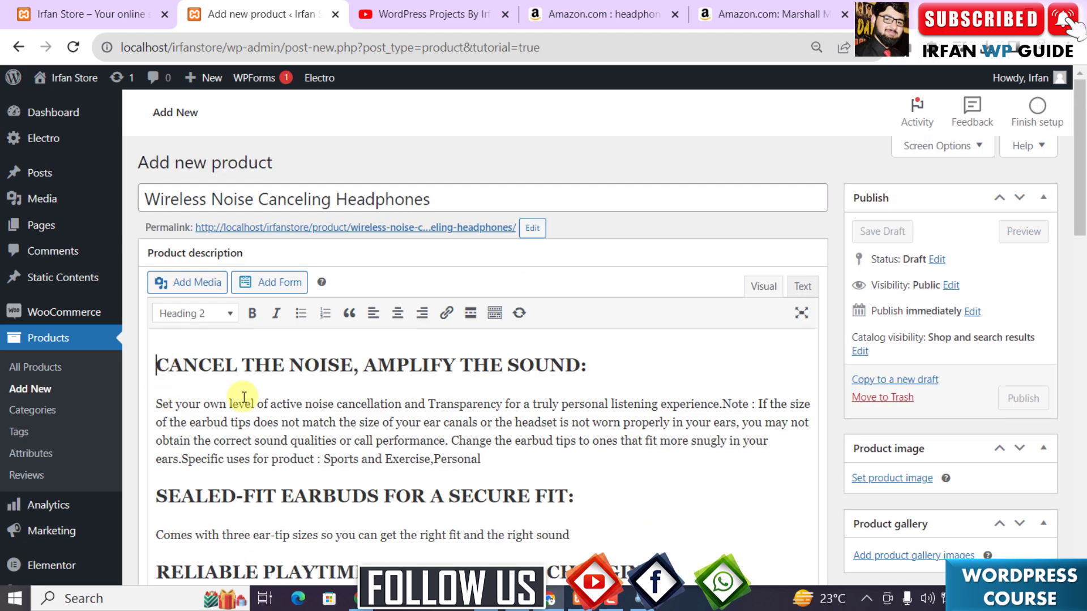
Step: Review the formatted description from its first heading down to the "Product Note :" section
drag(1082, 205, 1082, 235)
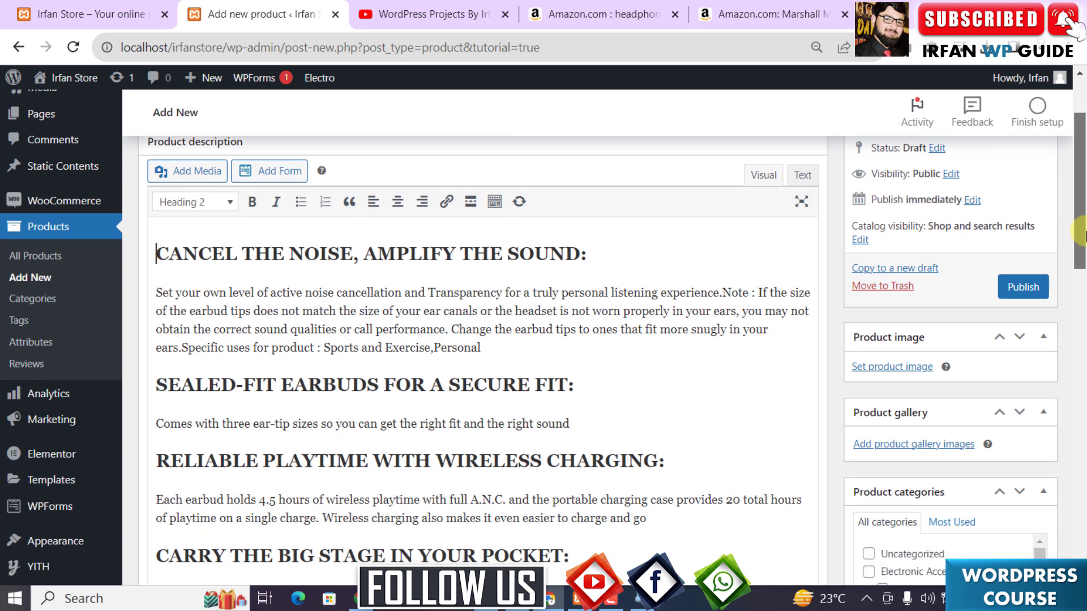
mouse_move(1082, 235)
mouse_down()
mouse_move(1082, 380)
mouse_move(1083, 225)
mouse_up()
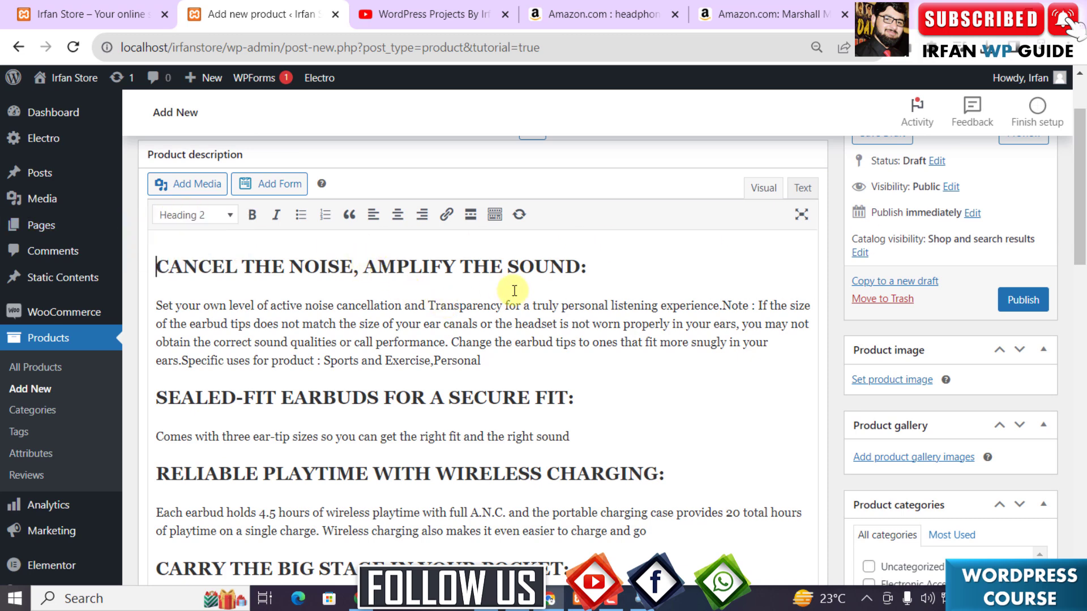
drag(1082, 191, 1082, 162)
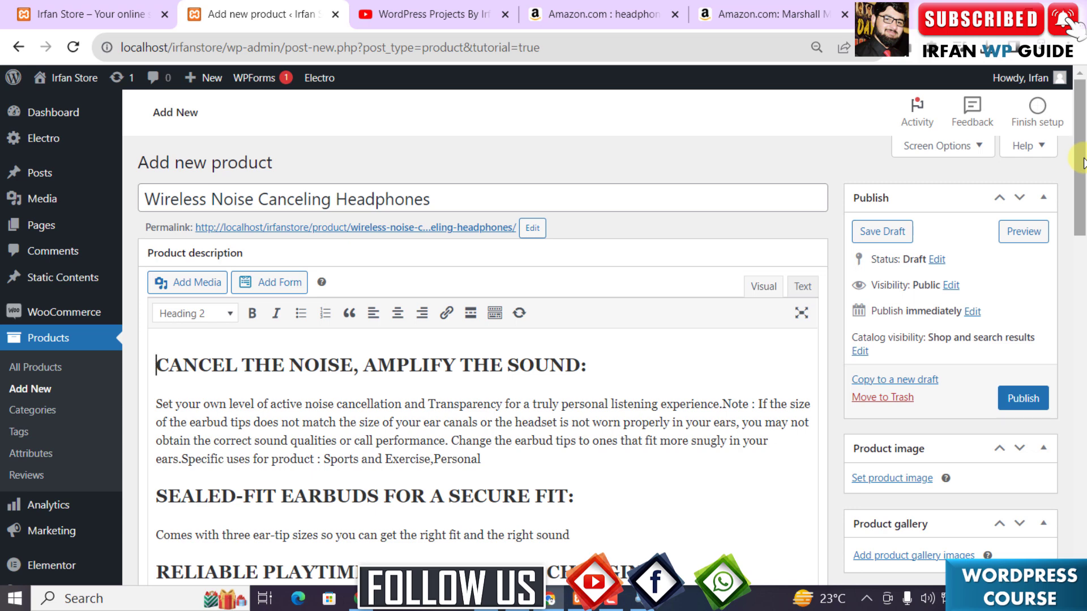
drag(1082, 164, 1082, 188)
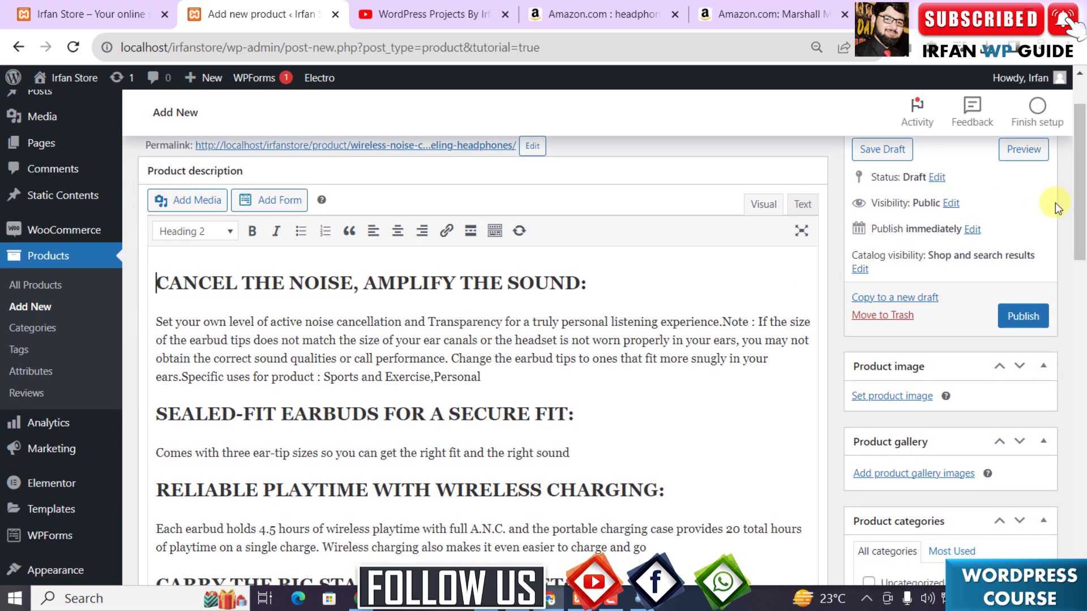
drag(1083, 207, 1082, 327)
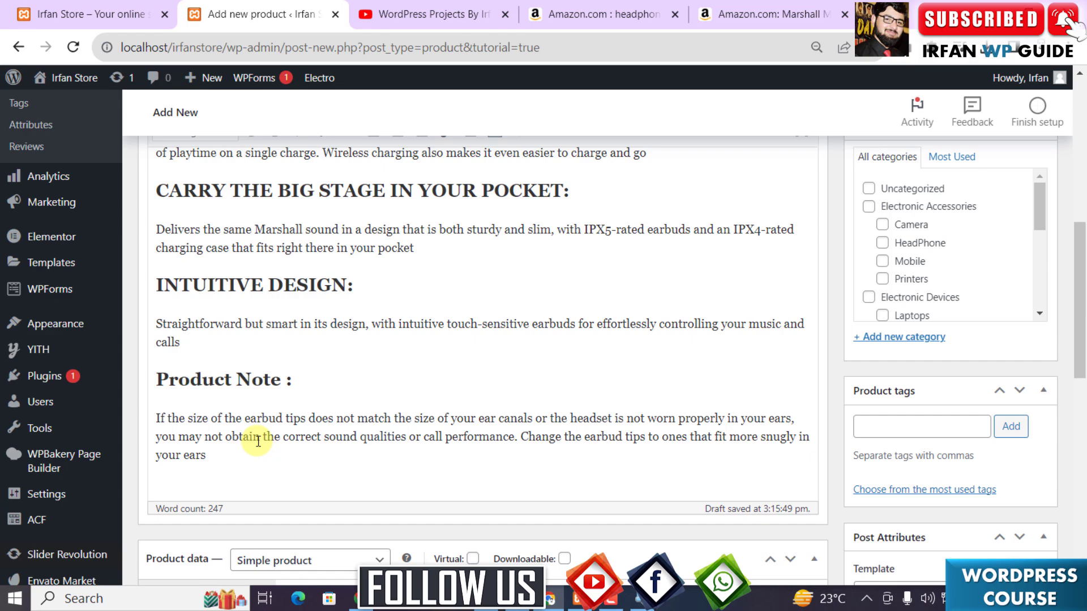
Step: Switch to the Amazon page for the Marshall headphones and examine the images in the "From the manufacturer" section
click(736, 14)
scroll(667, 274, down, 15)
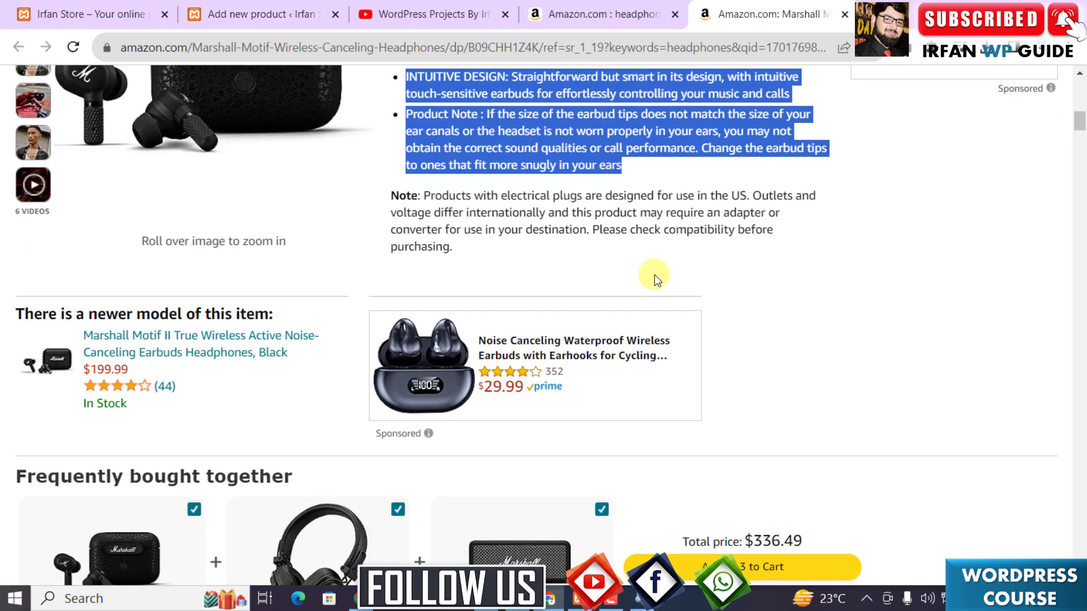
scroll(655, 279, down, 10)
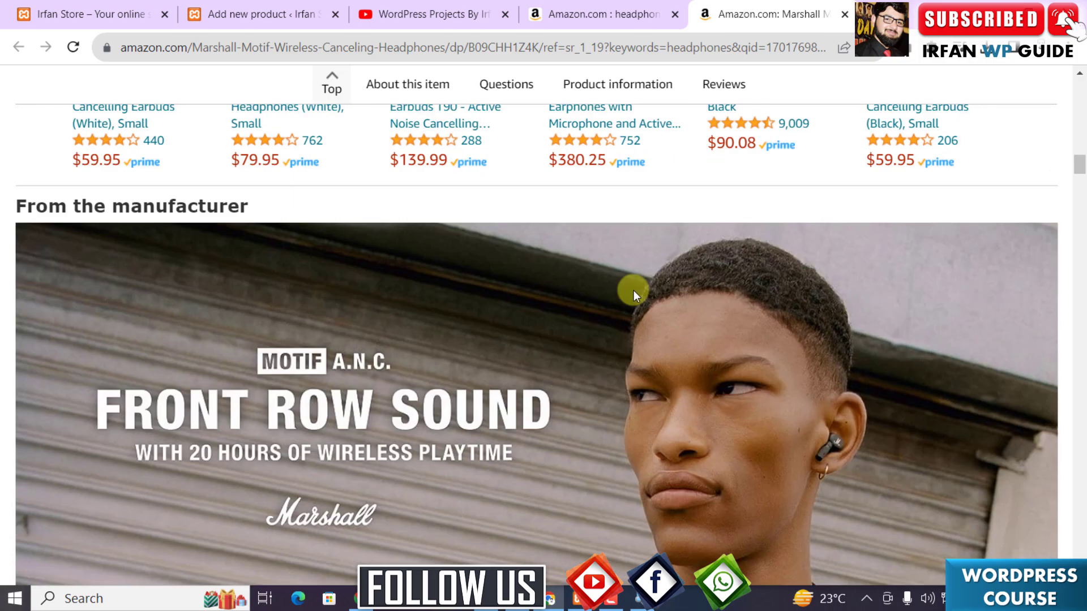
scroll(616, 317, down, 8)
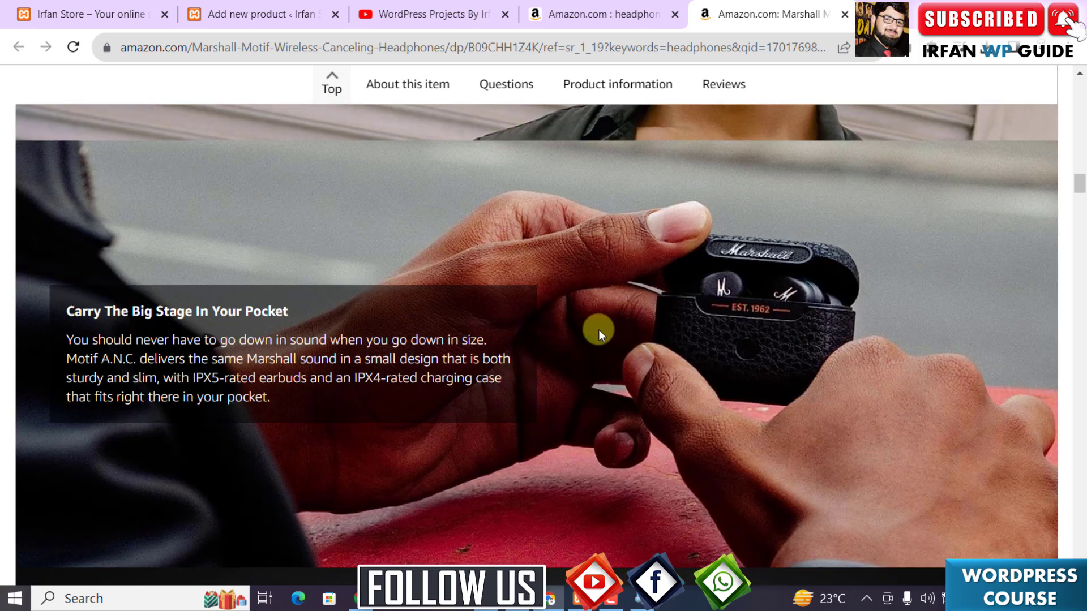
scroll(596, 334, down, 3)
scroll(596, 338, down, 10)
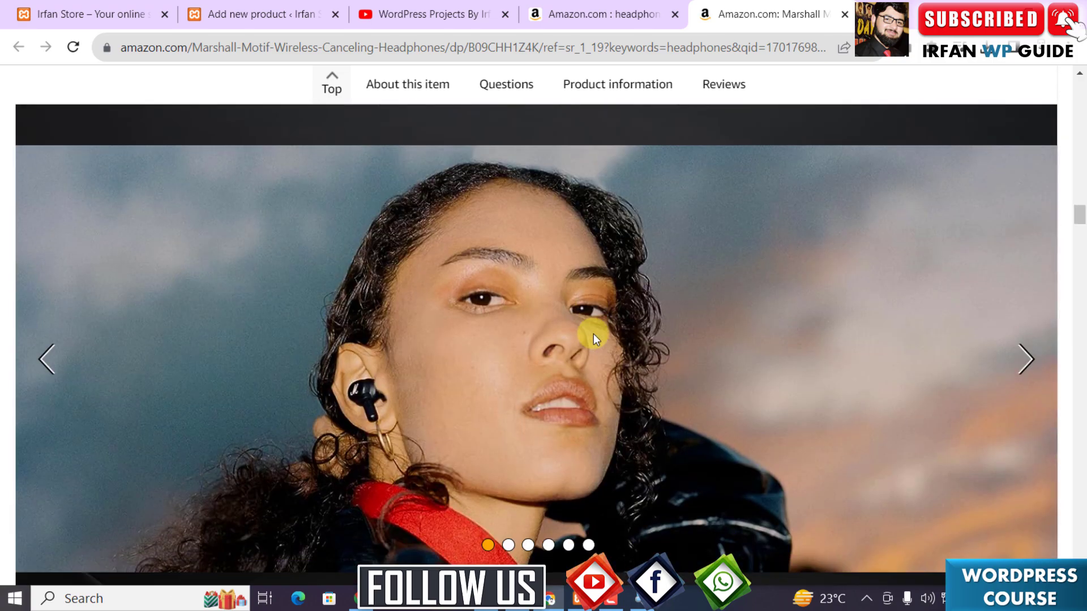
scroll(592, 333, down, 8)
scroll(590, 338, up, 9)
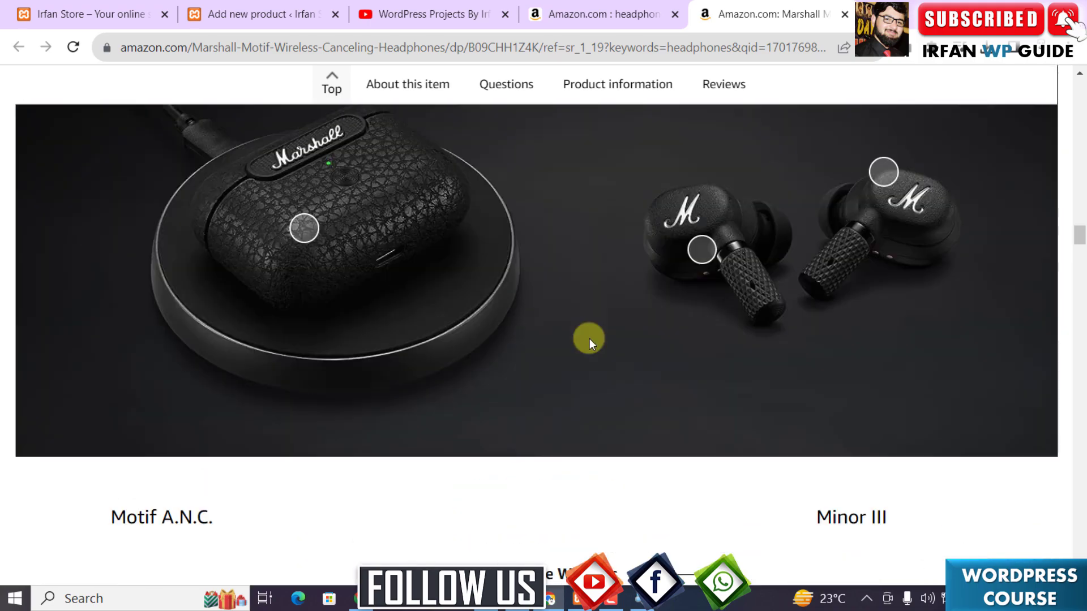
scroll(589, 346, up, 15)
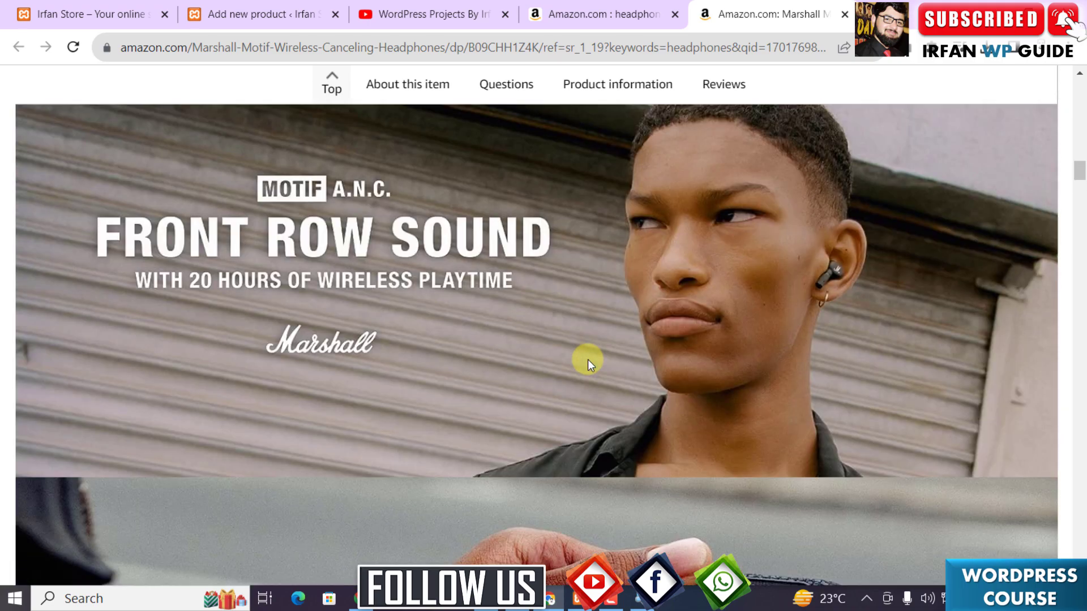
scroll(585, 371, up, 4)
scroll(586, 368, down, 4)
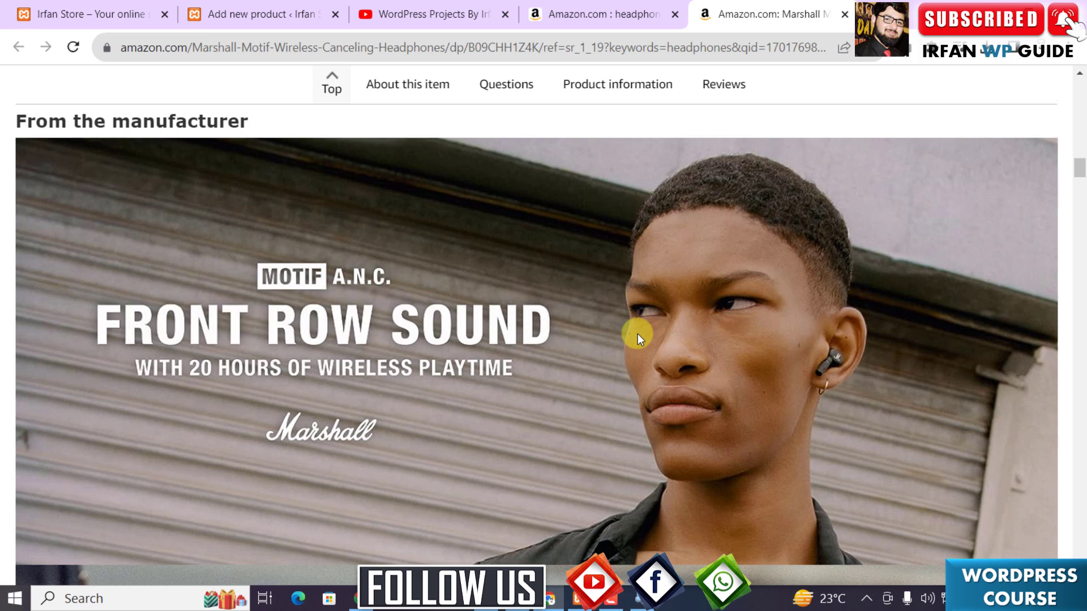
scroll(678, 317, down, 1)
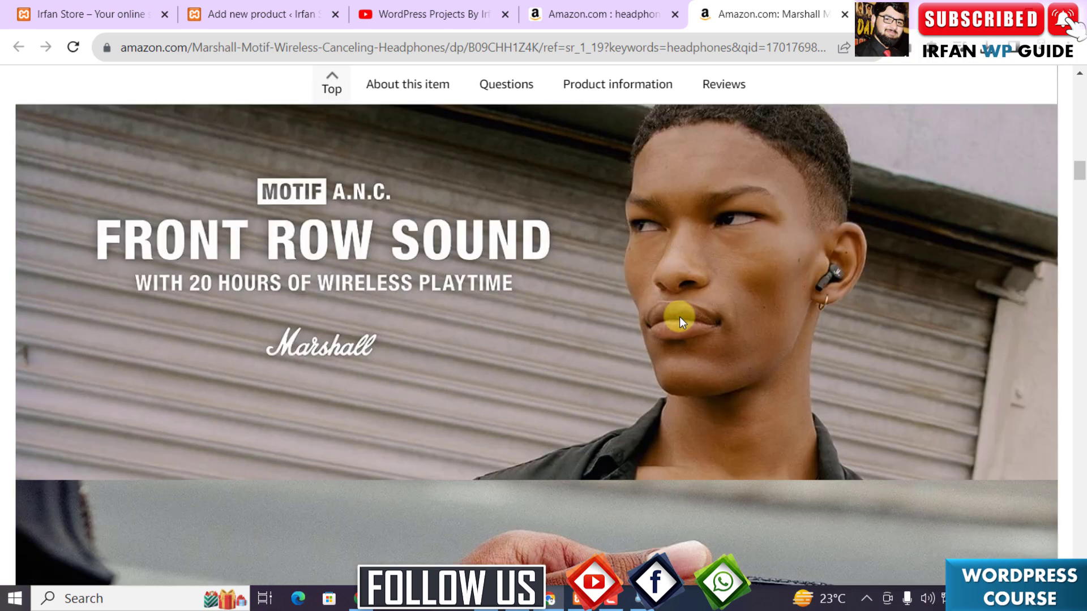
scroll(659, 353, up, 1)
scroll(651, 357, down, 4)
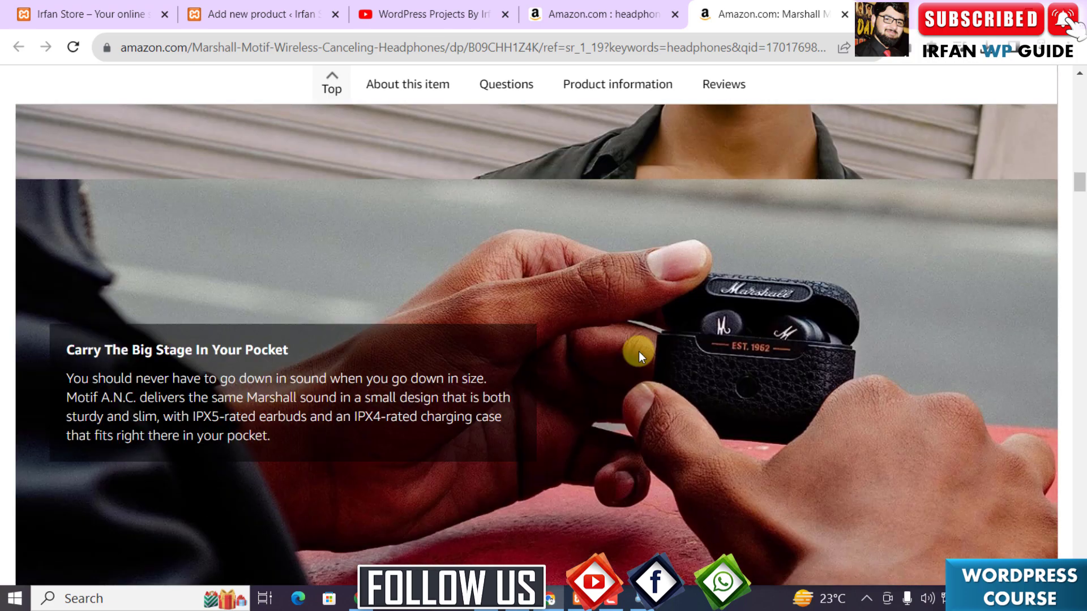
scroll(640, 306, down, 1)
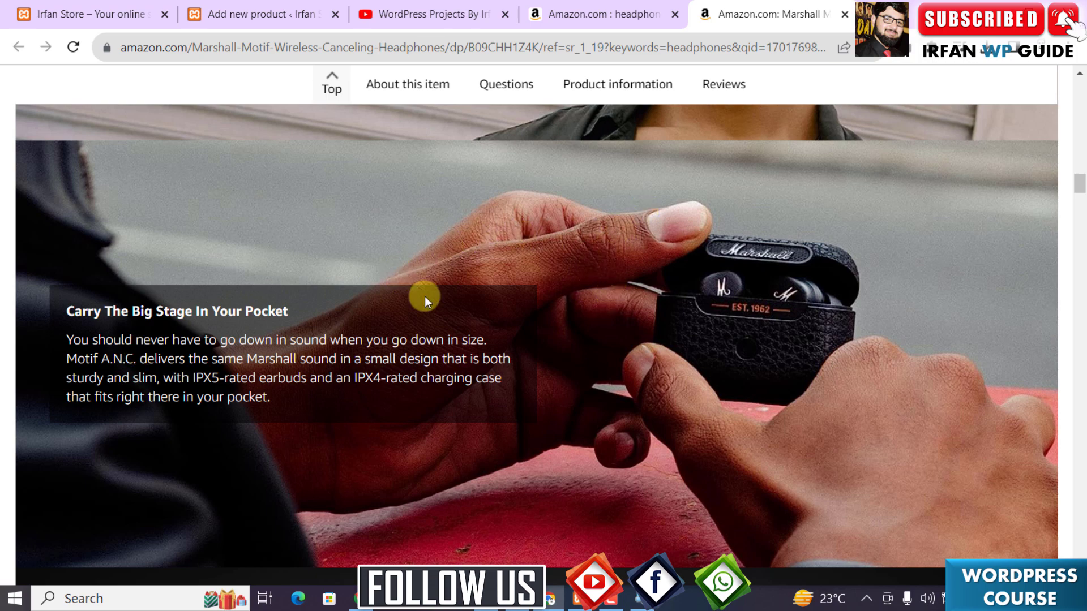
scroll(528, 339, up, 6)
scroll(523, 339, down, 8)
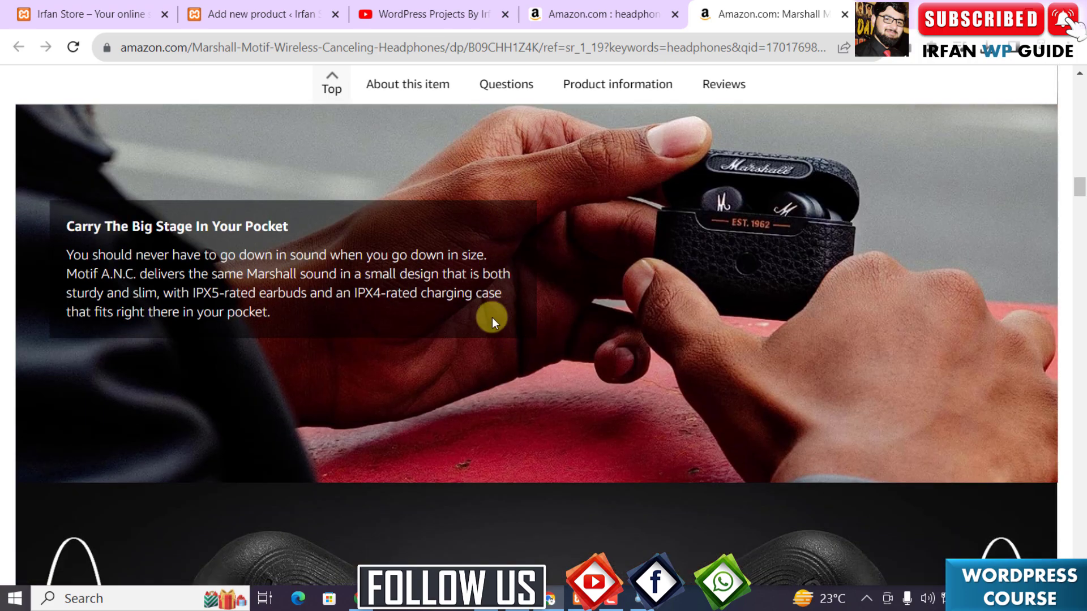
Step: Save the "Carry The Big Stage In Your Pocket" image to the Downloads folder as a JPEG under its suggested name
right_click(562, 224)
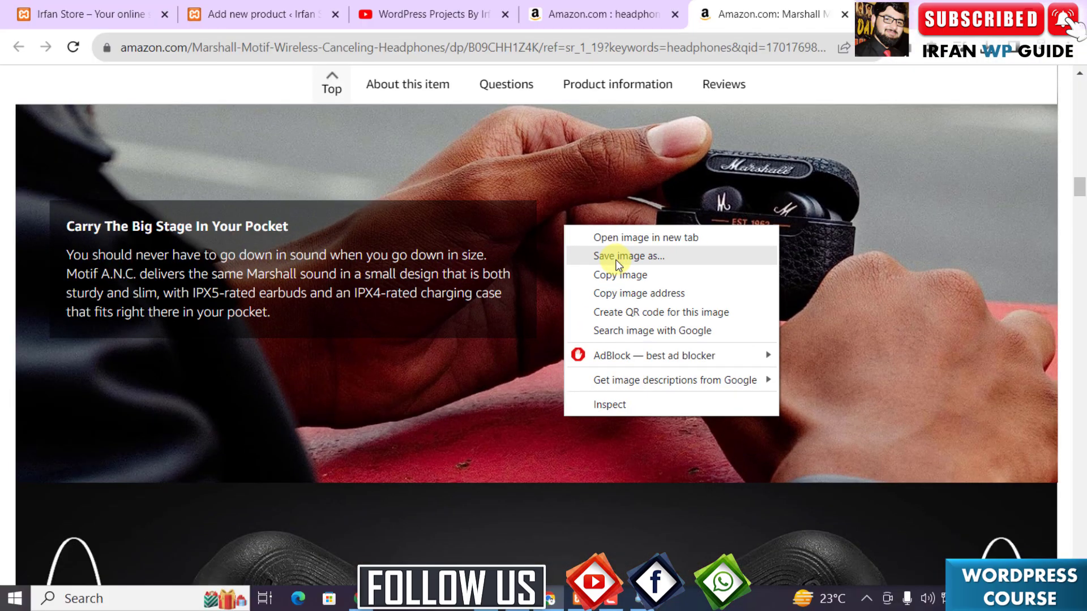
click(673, 256)
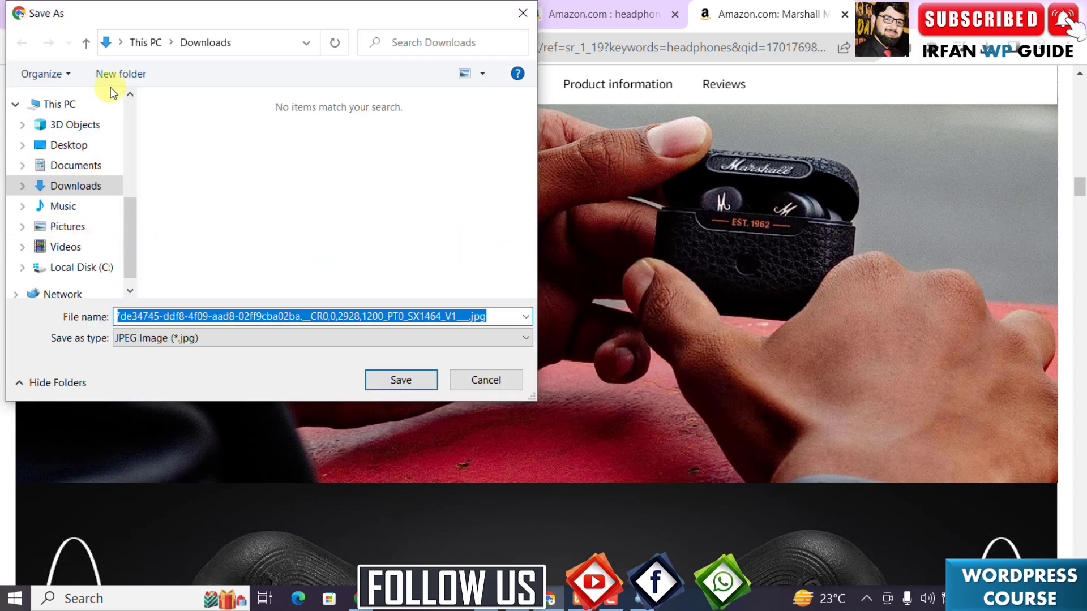
click(410, 377)
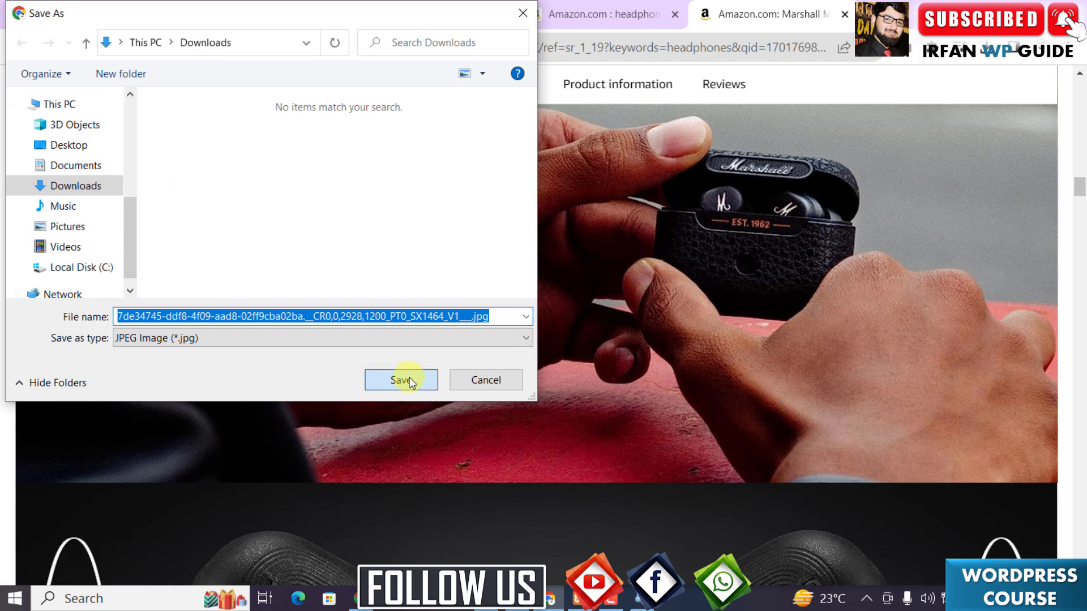
Step: Save the manufacturer image of the left and right earbuds with sound waves to the Downloads folder as a JPEG
scroll(574, 331, down, 5)
click(538, 346)
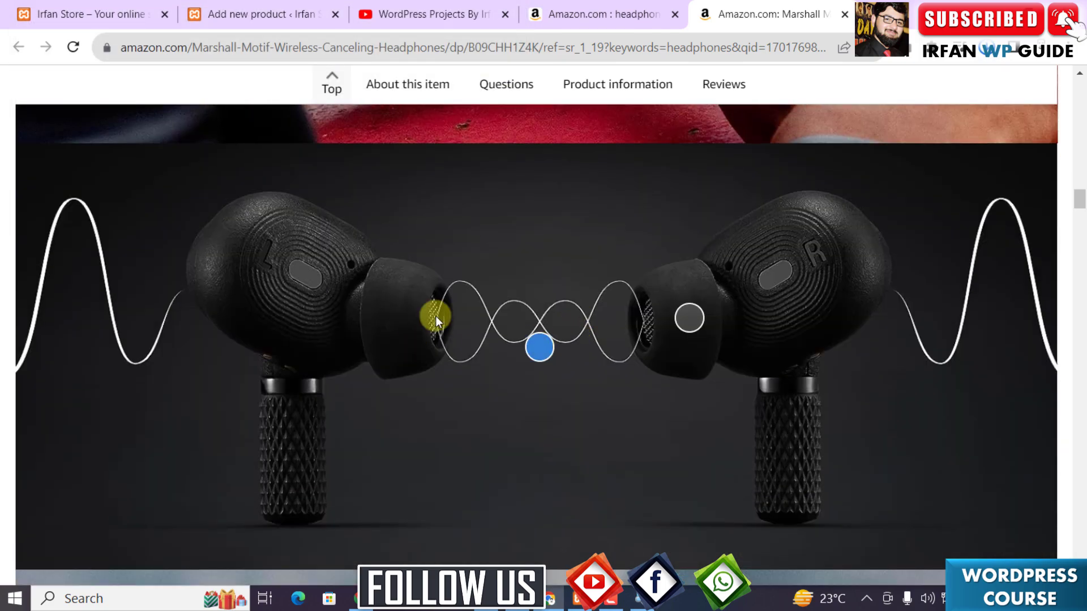
click(499, 258)
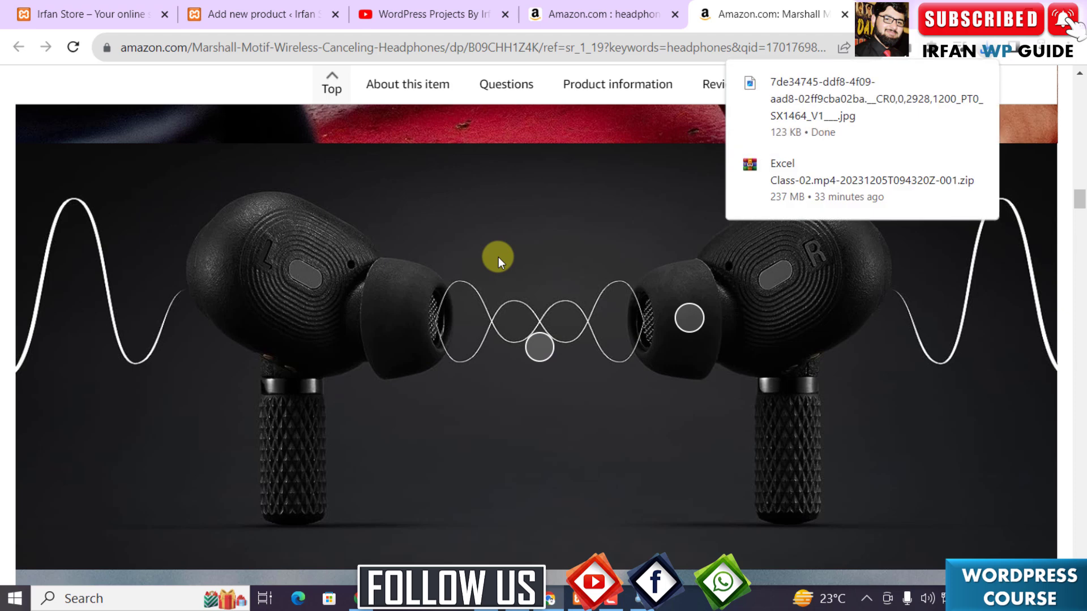
right_click(486, 237)
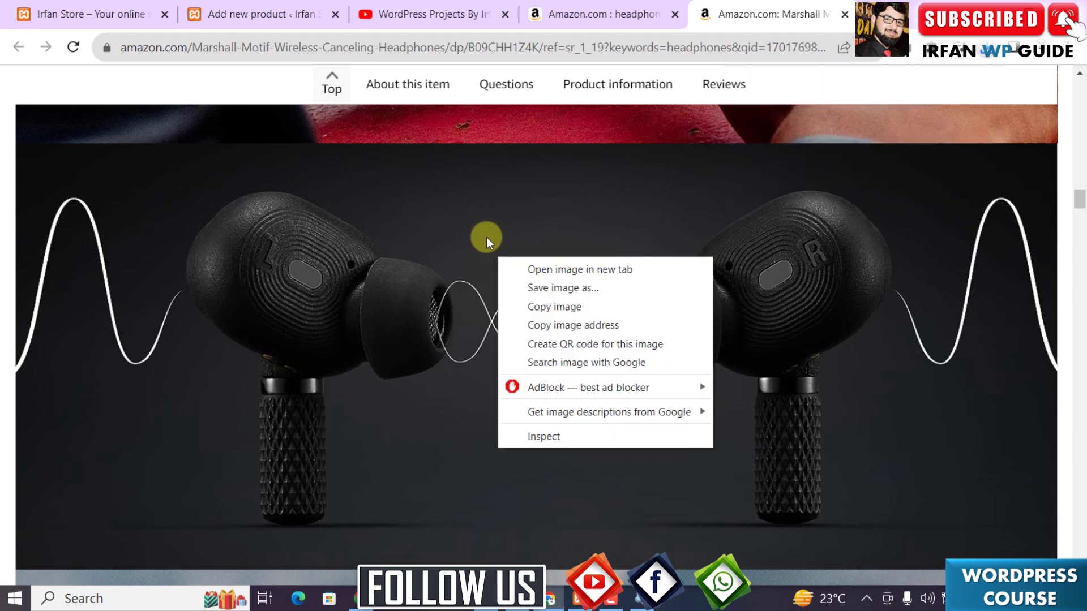
click(546, 288)
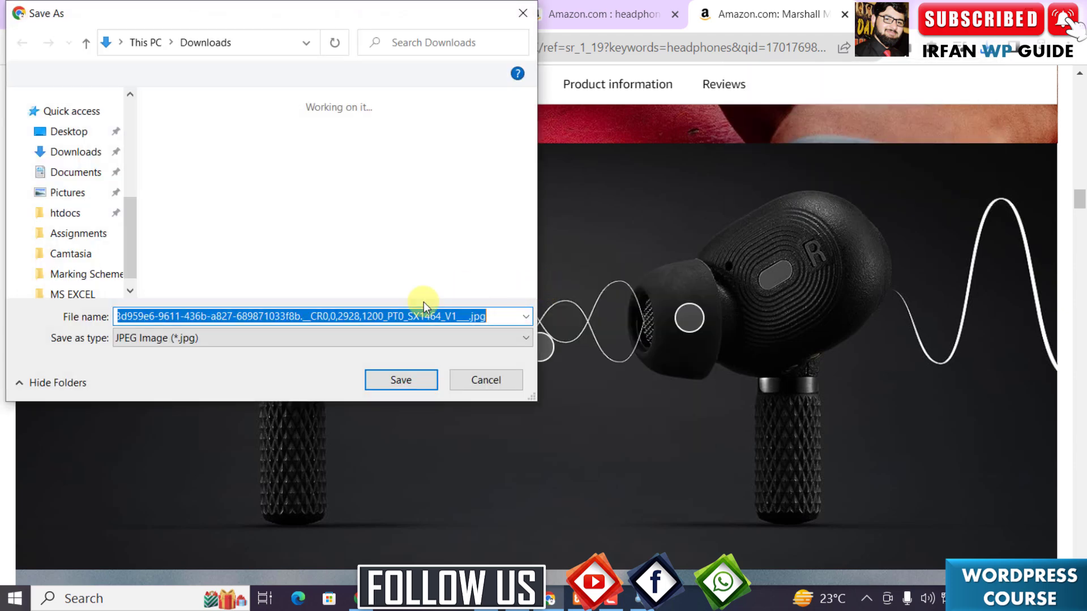
click(391, 382)
Step: Save the manufacturer image of the woman wearing an earbud as a JPEG under its suggested name
scroll(443, 397, down, 9)
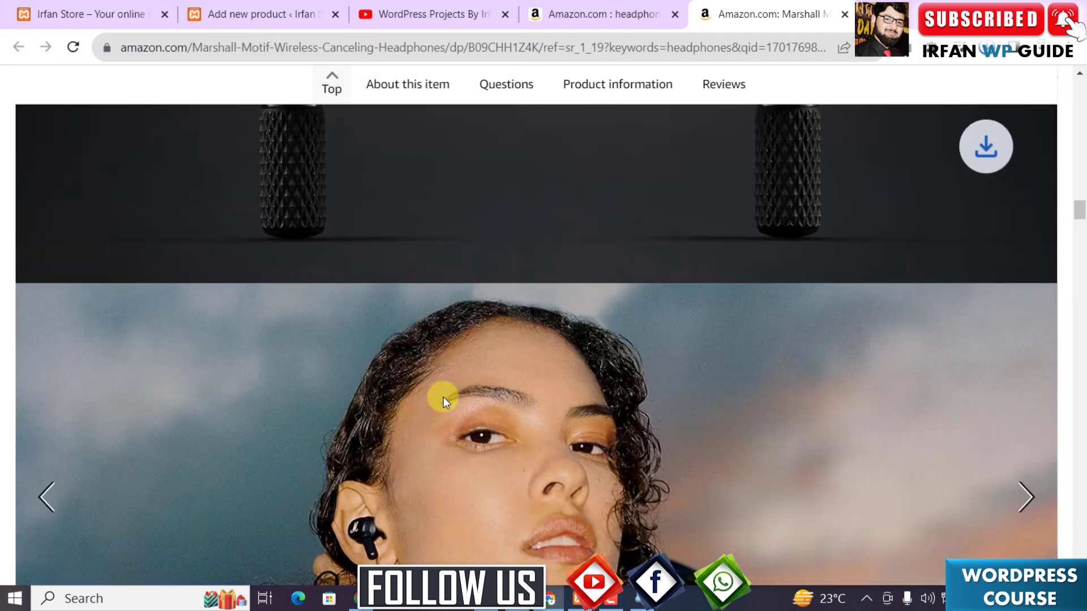
scroll(498, 312, up, 2)
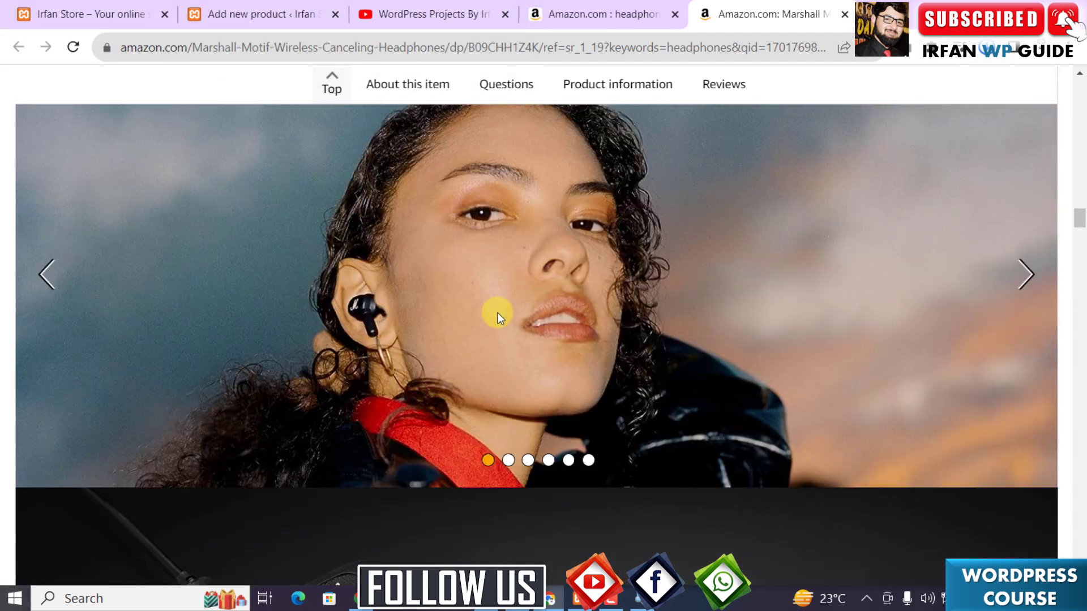
right_click(687, 206)
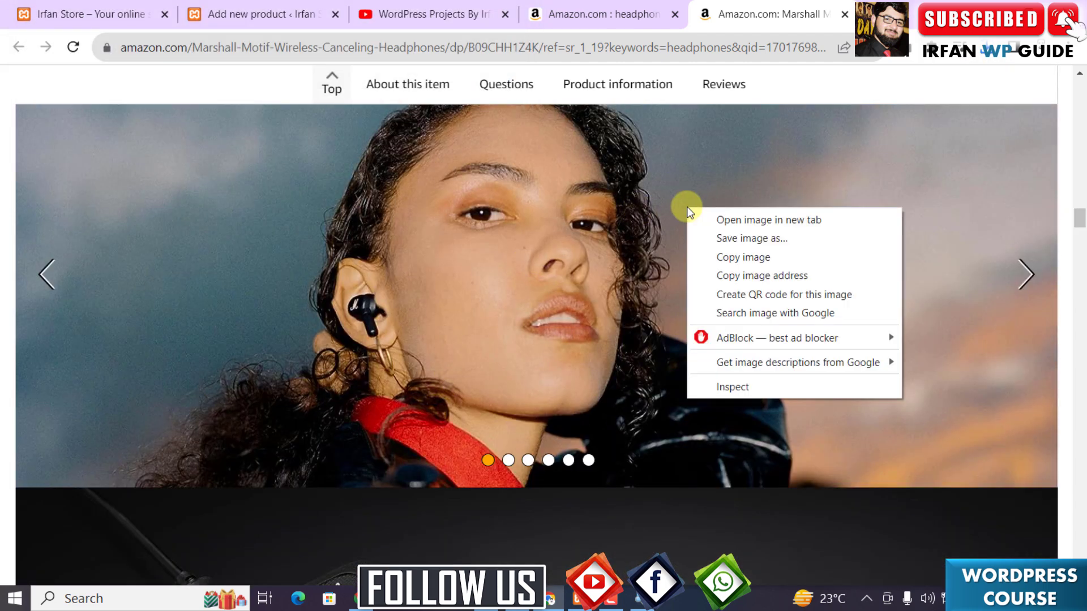
click(711, 238)
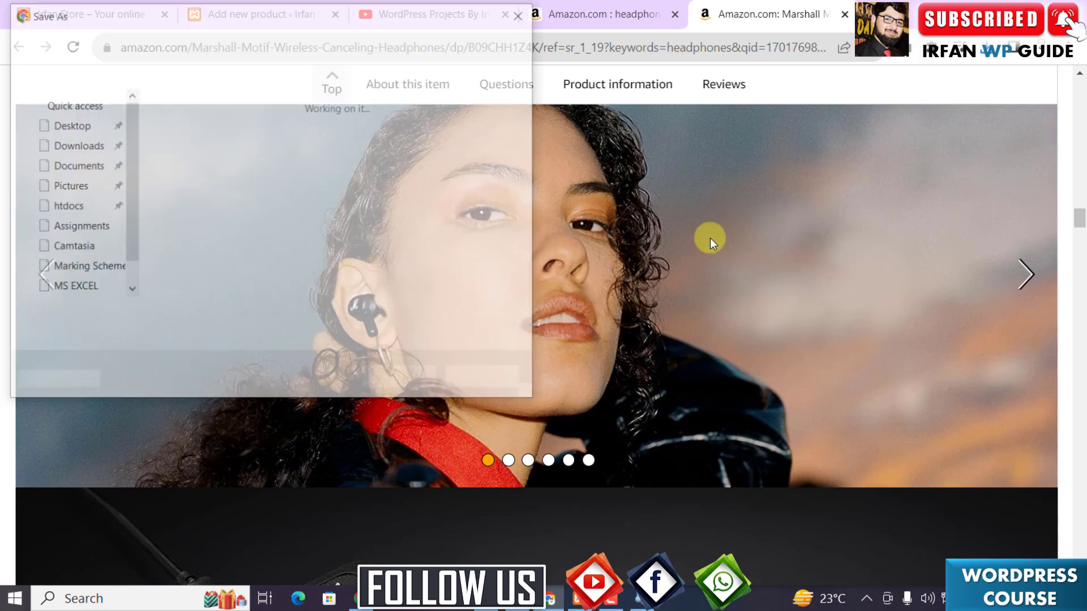
click(403, 378)
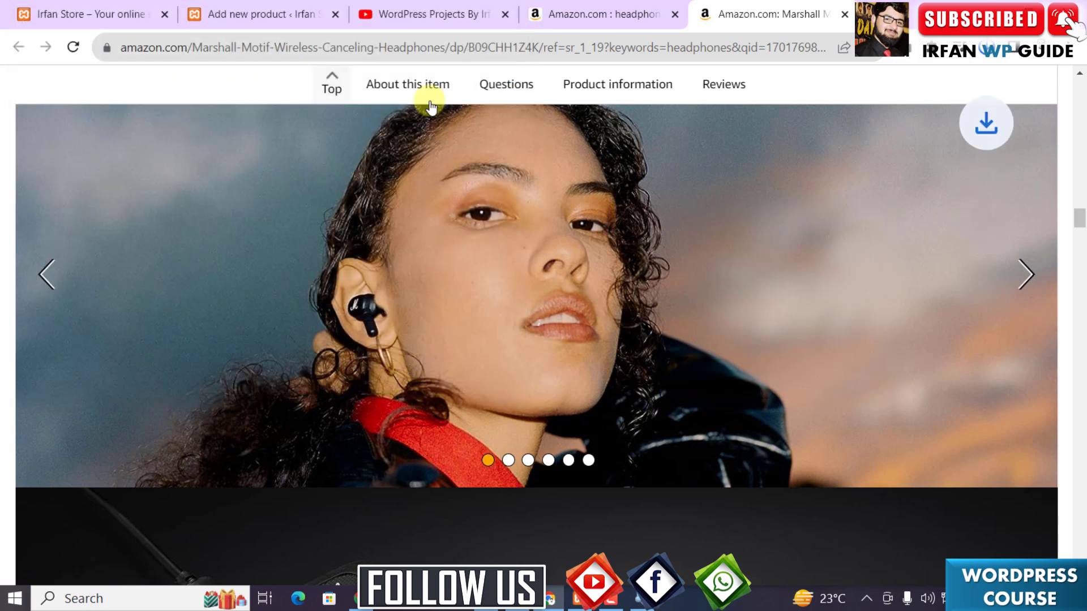
Step: Switch to the Add new product page and insert the earbuds sound-wave image from the media library beneath the "INTUITIVE DESIGN:" paragraph
click(277, 14)
scroll(411, 309, up, 7)
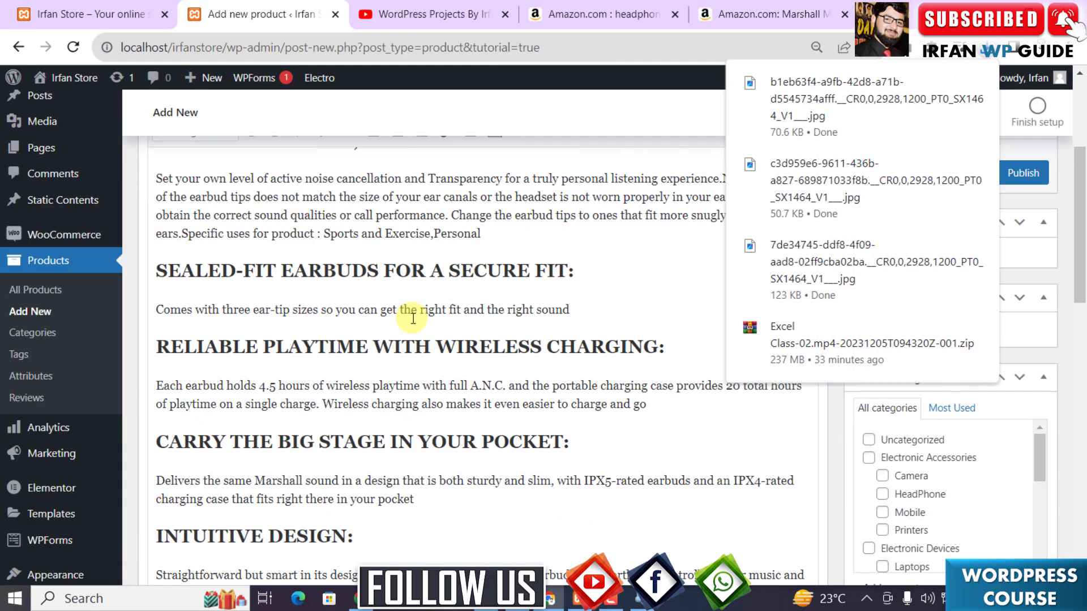
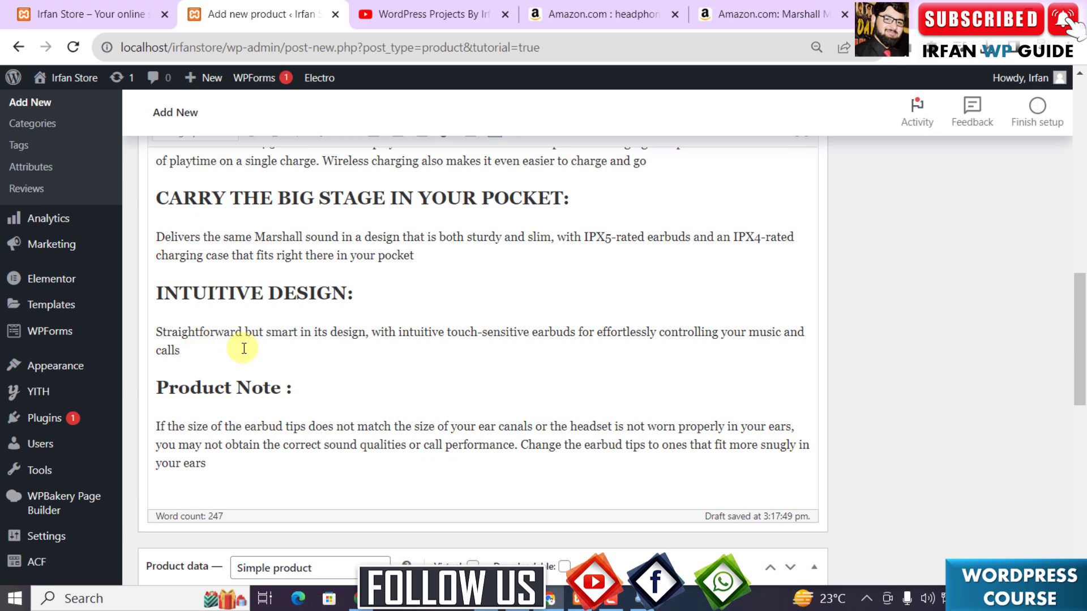
scroll(242, 340, down, 1)
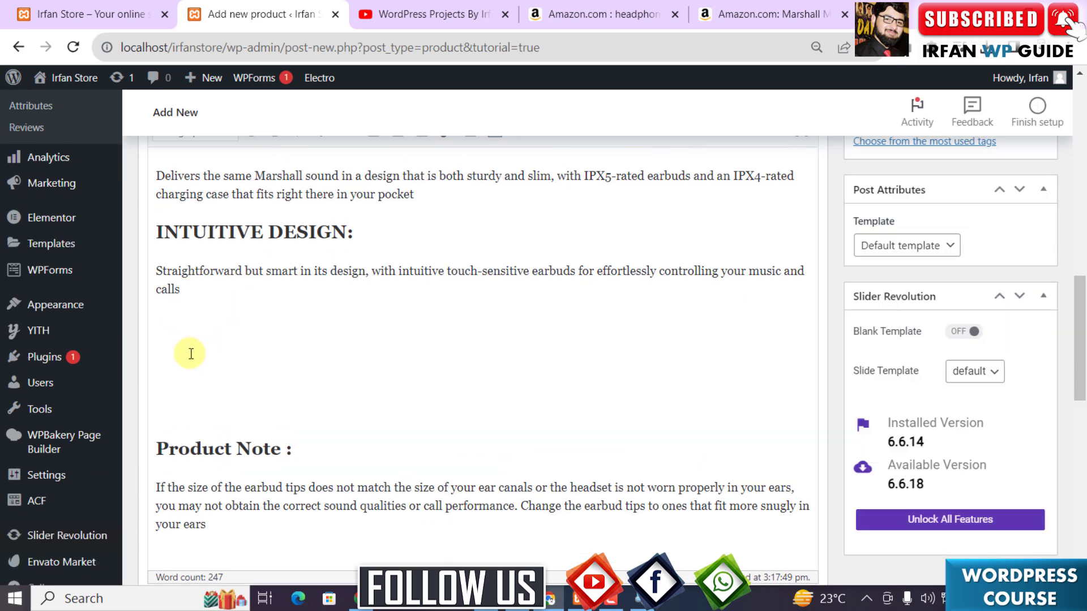
scroll(325, 400, up, 10)
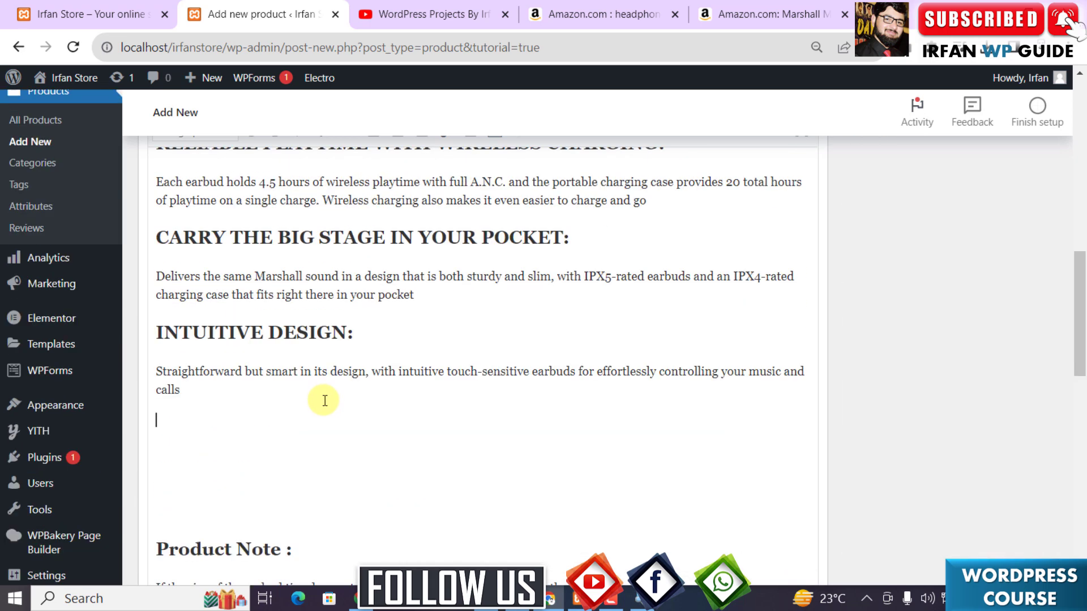
scroll(324, 403, down, 10)
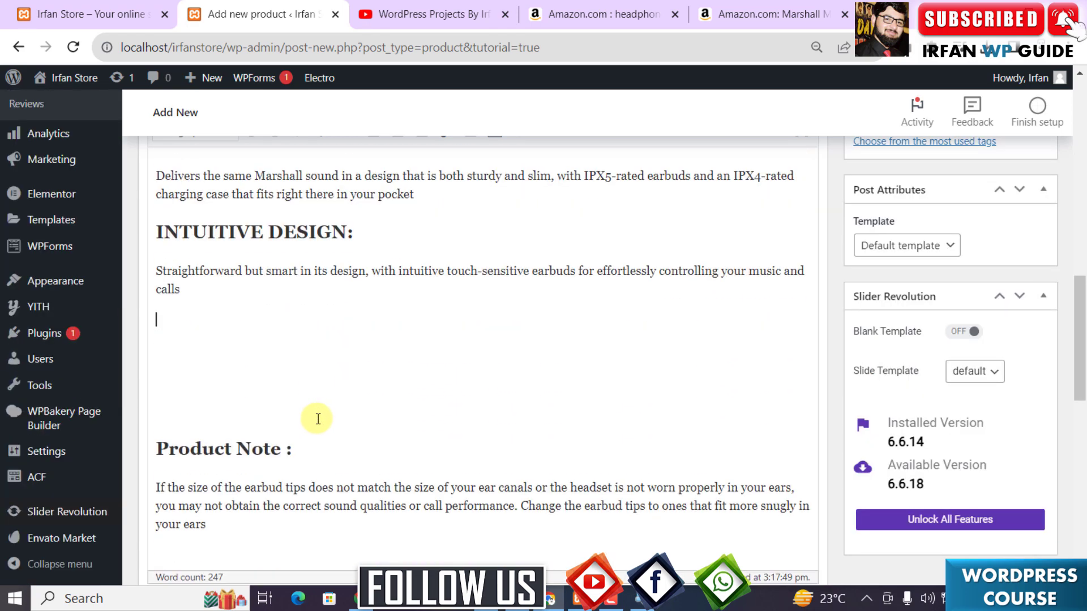
scroll(238, 383, up, 10)
click(194, 283)
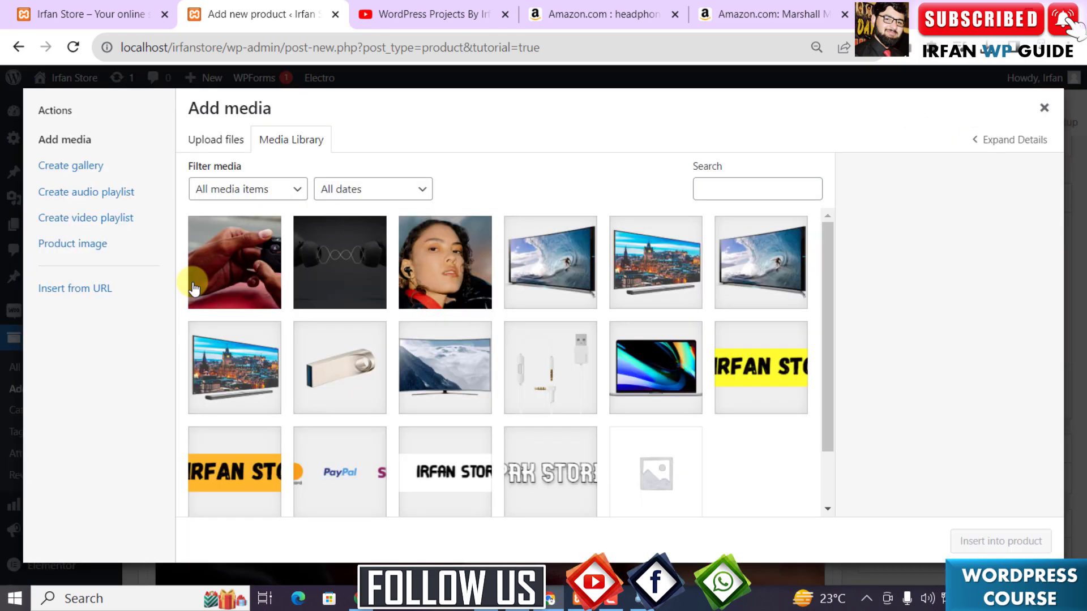
click(339, 263)
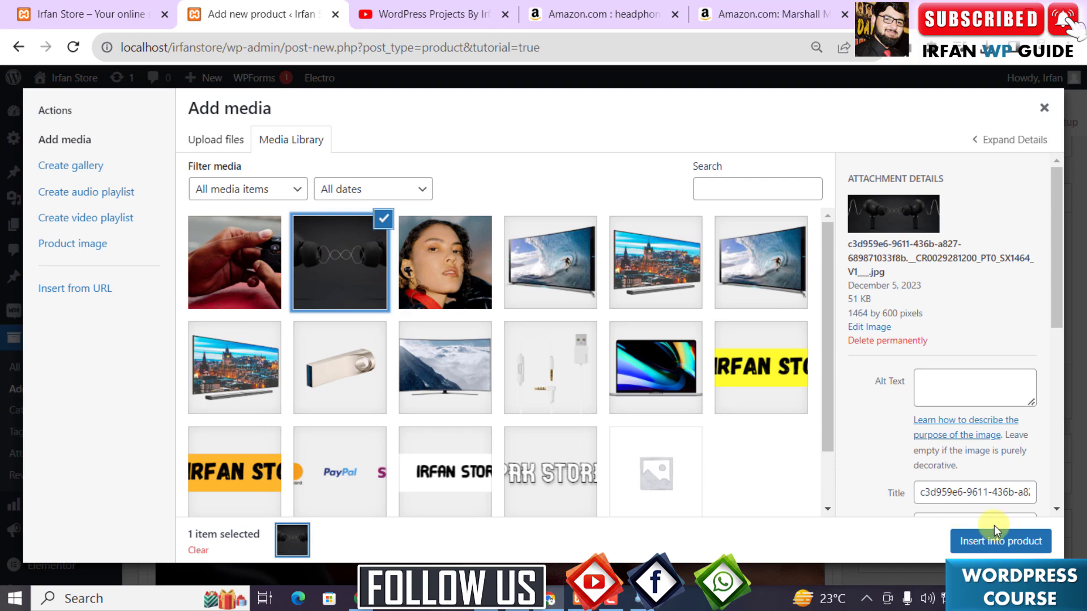
click(999, 542)
Step: Delete the empty lines between the earbuds sound-wave image and the "Product Note :" heading
scroll(430, 413, down, 15)
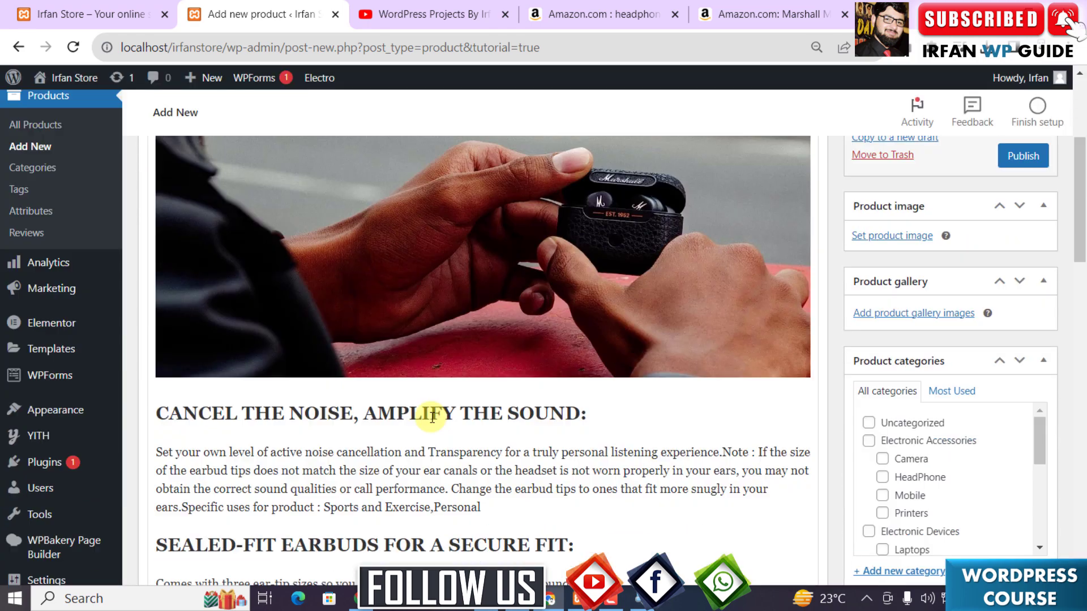
scroll(478, 406, down, 1)
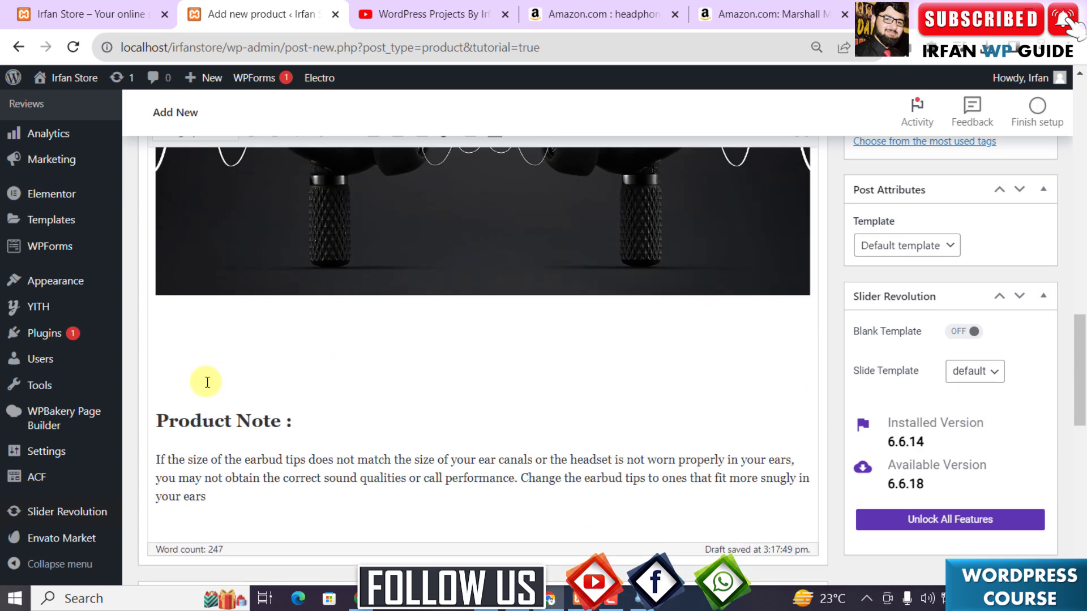
click(165, 387)
key(shift+Right)
key(shift+Right)
click(217, 385)
key(BackSpace)
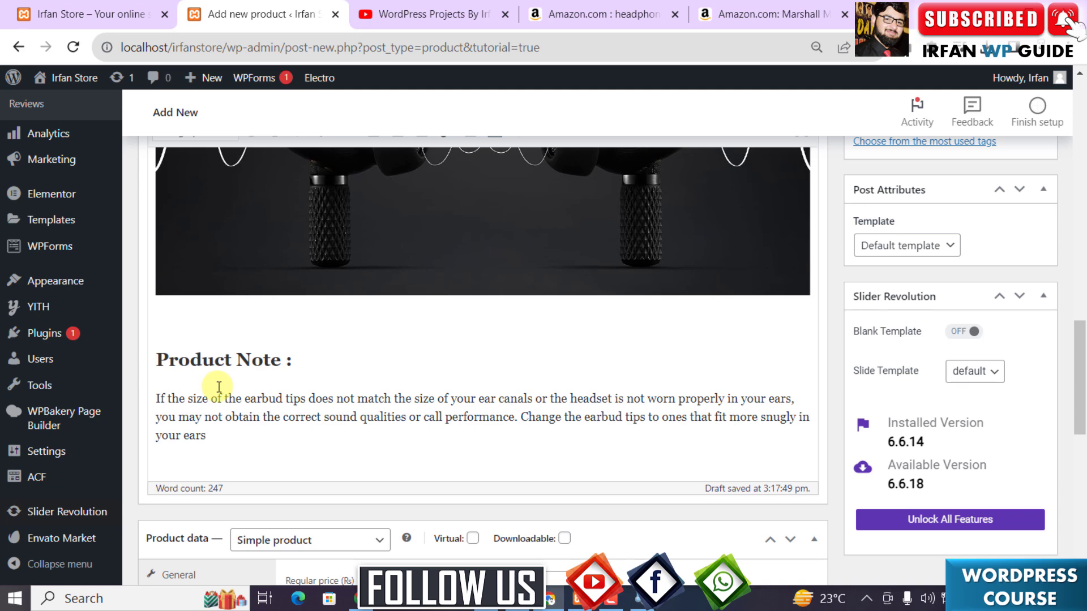
scroll(217, 385, up, 2)
scroll(316, 436, down, 4)
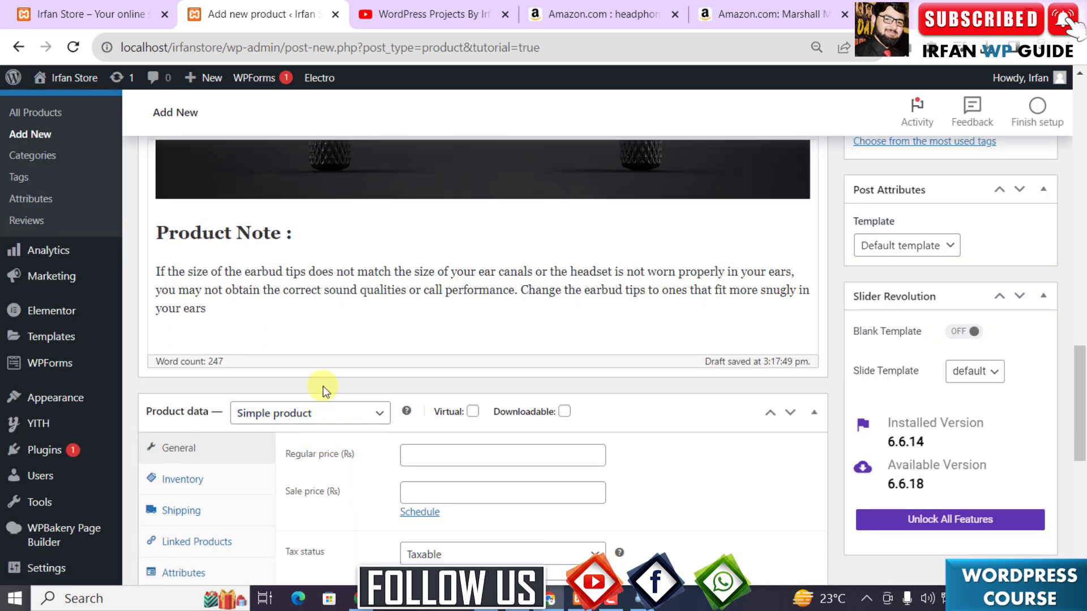
Step: Add two new lines after the "Product Note :" paragraph and insert the image of the woman wearing an earbud from the media library there
click(225, 310)
key(Return)
key(Return)
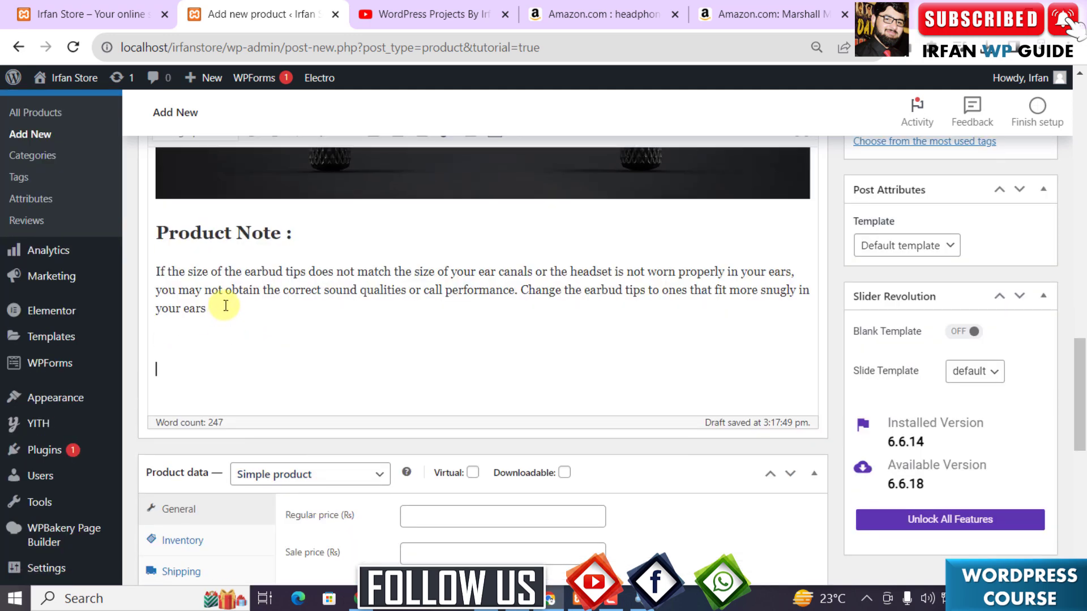
scroll(381, 347, up, 5)
scroll(383, 344, up, 8)
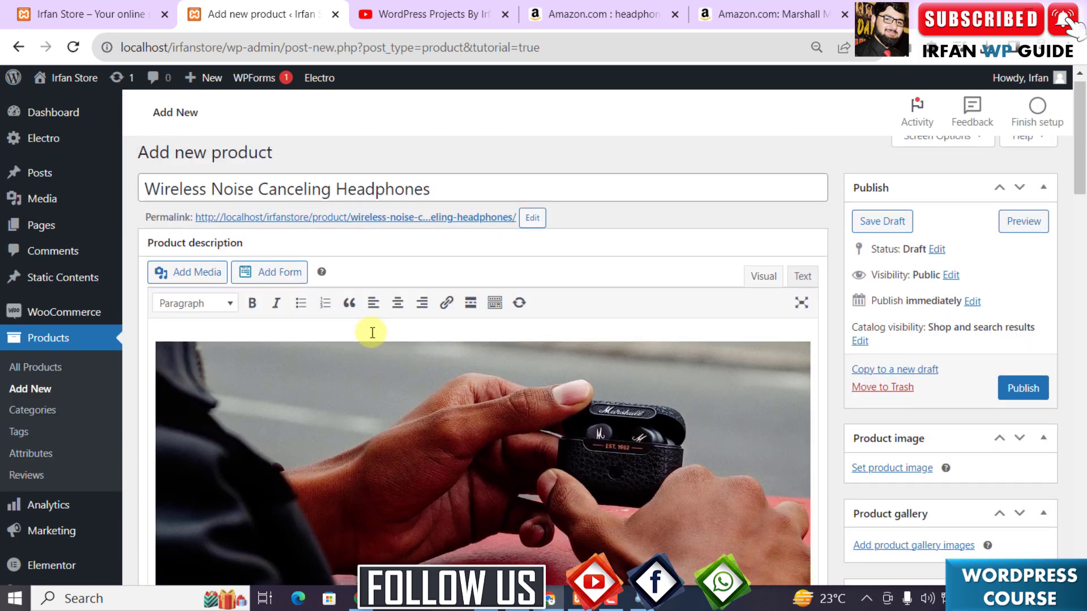
click(182, 287)
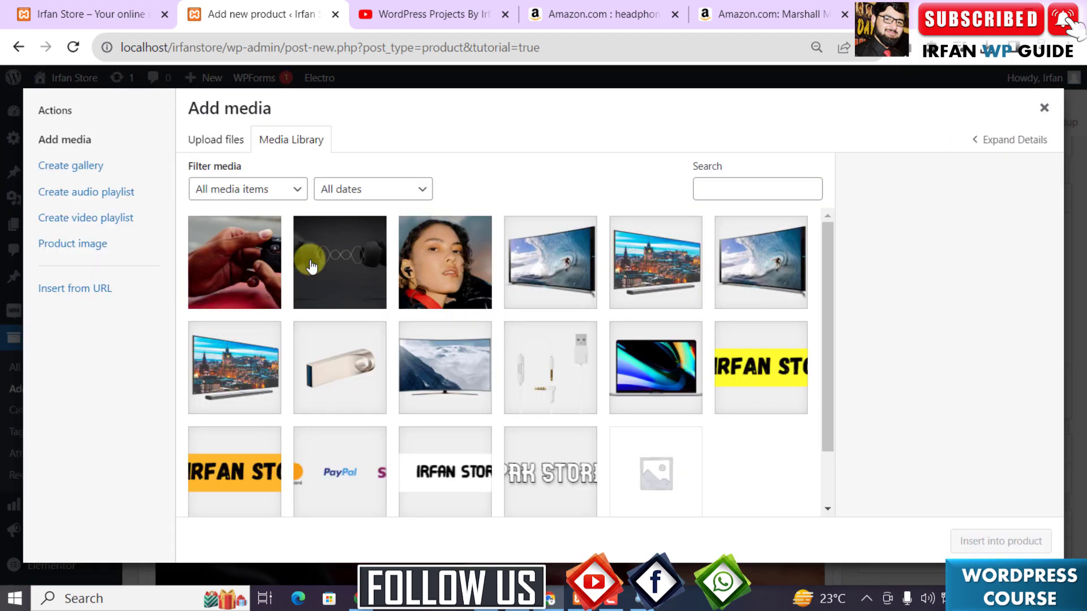
click(419, 255)
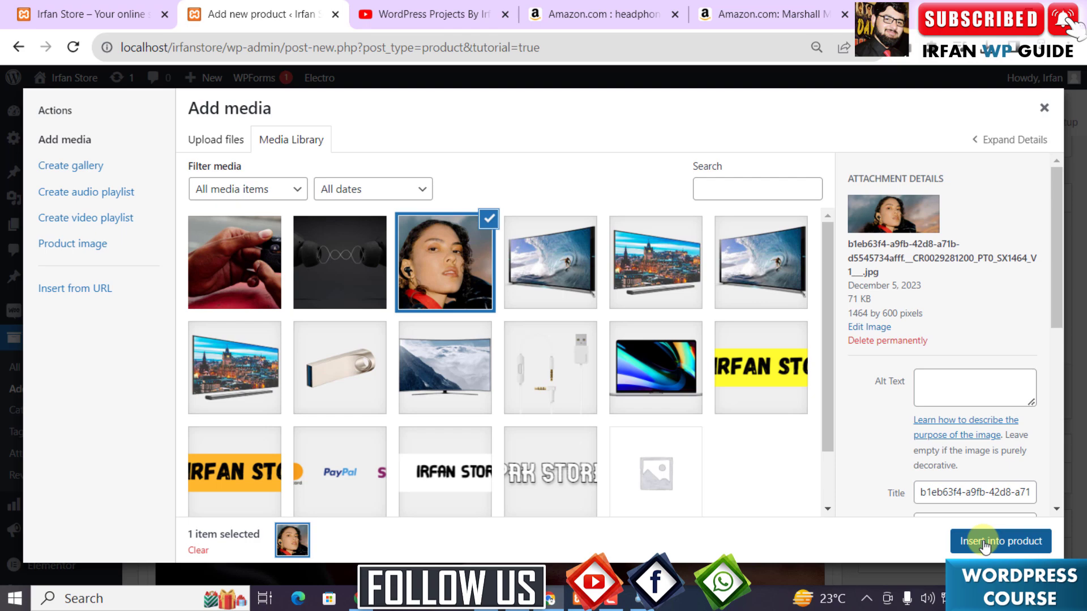
click(974, 539)
scroll(783, 452, down, 6)
scroll(767, 458, down, 10)
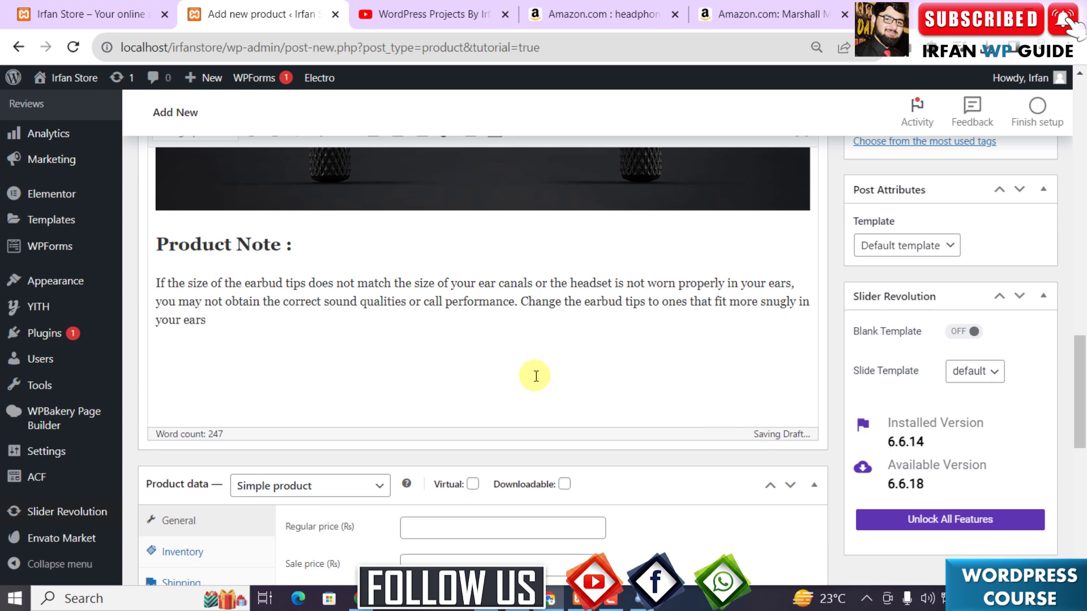
Step: Examine the product type options in the Product data section, keeping Simple product and its General settings
scroll(536, 375, up, 9)
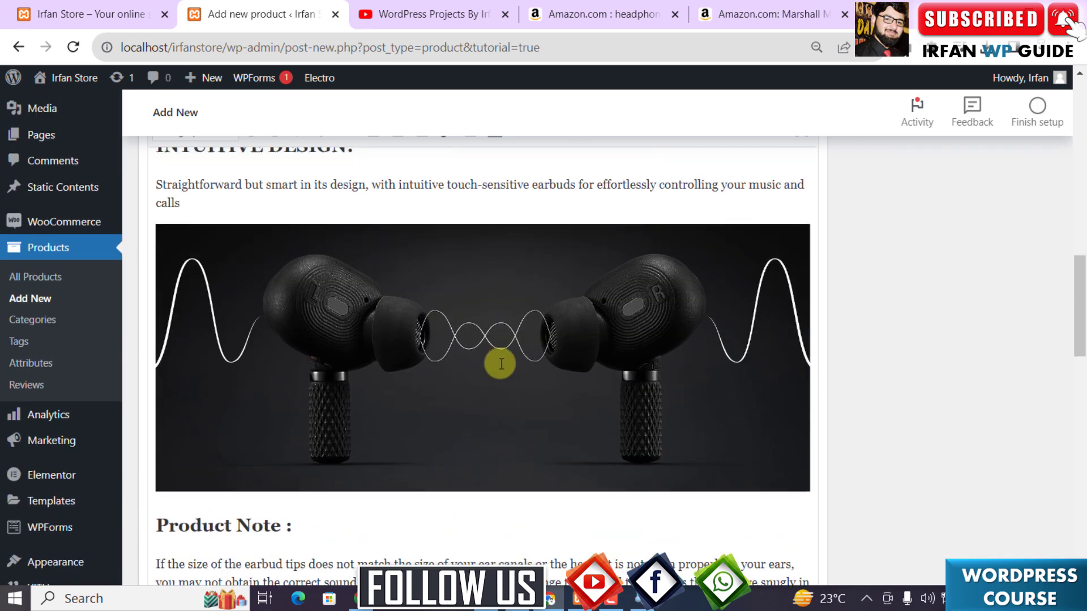
scroll(501, 364, down, 10)
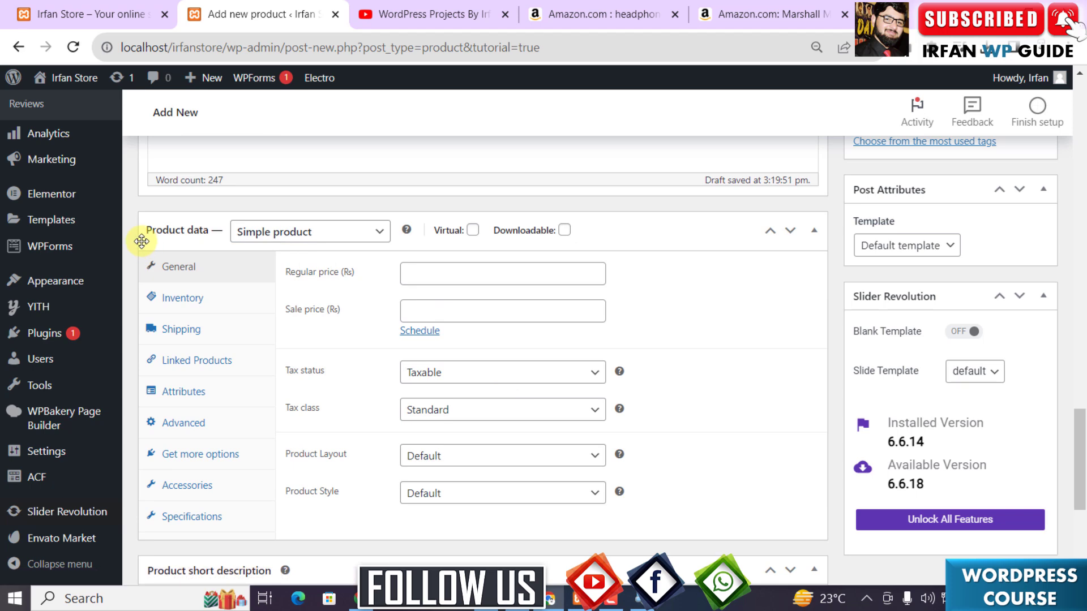
drag(153, 235, 237, 213)
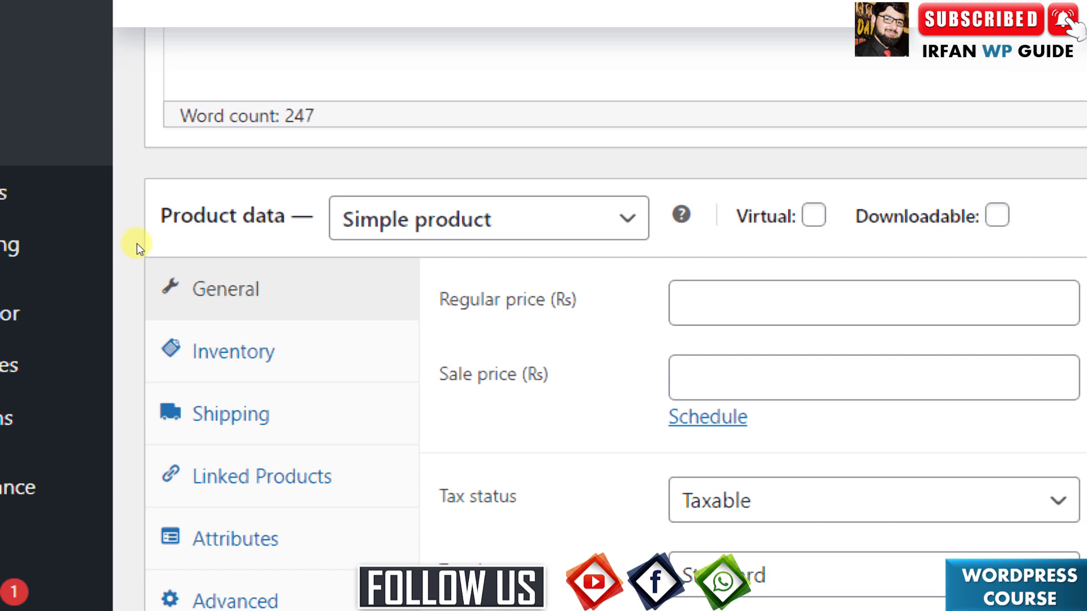
click(377, 226)
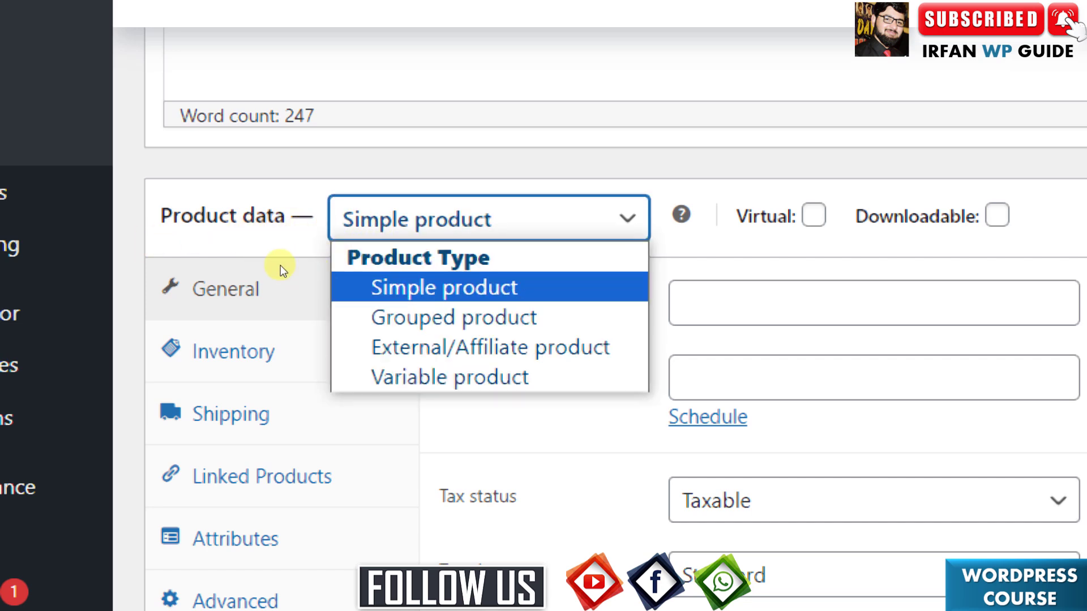
click(345, 258)
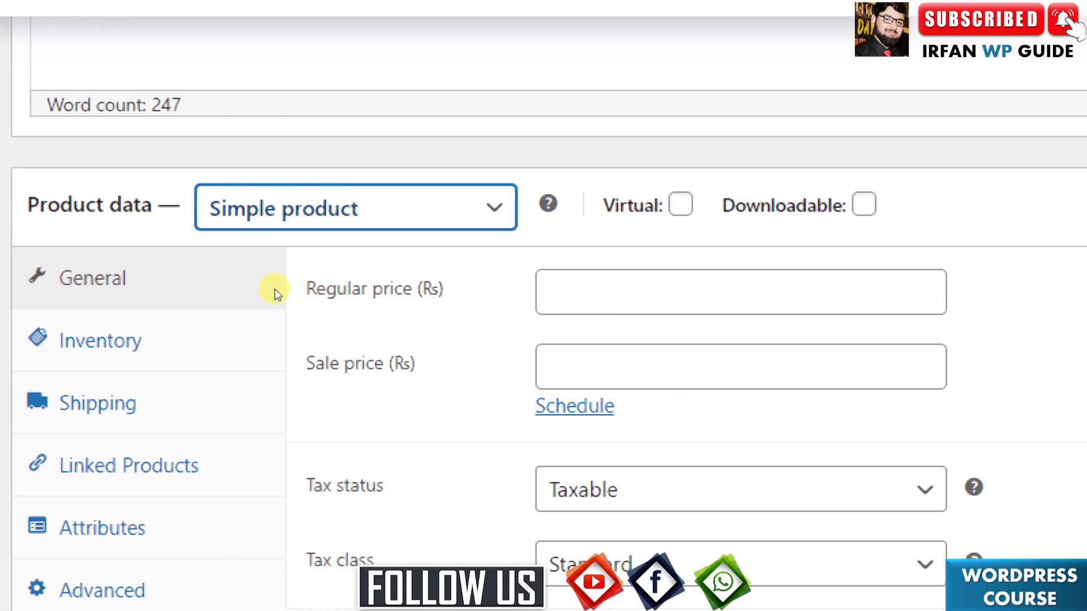
click(175, 281)
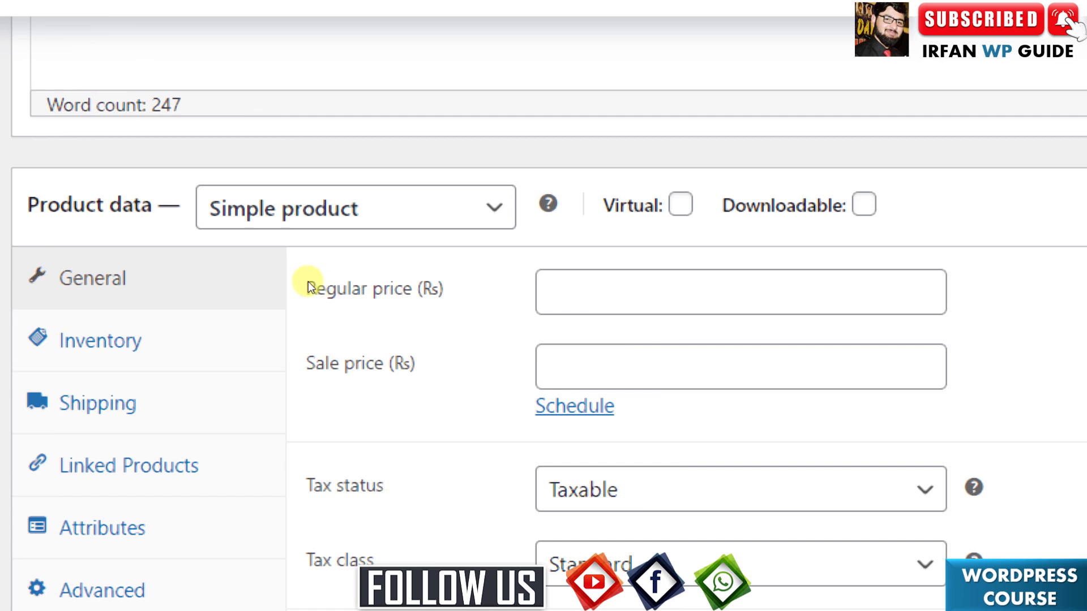
Step: Set the product's regular price to 2000 Rs and its sale price to 1500 Rs
click(432, 271)
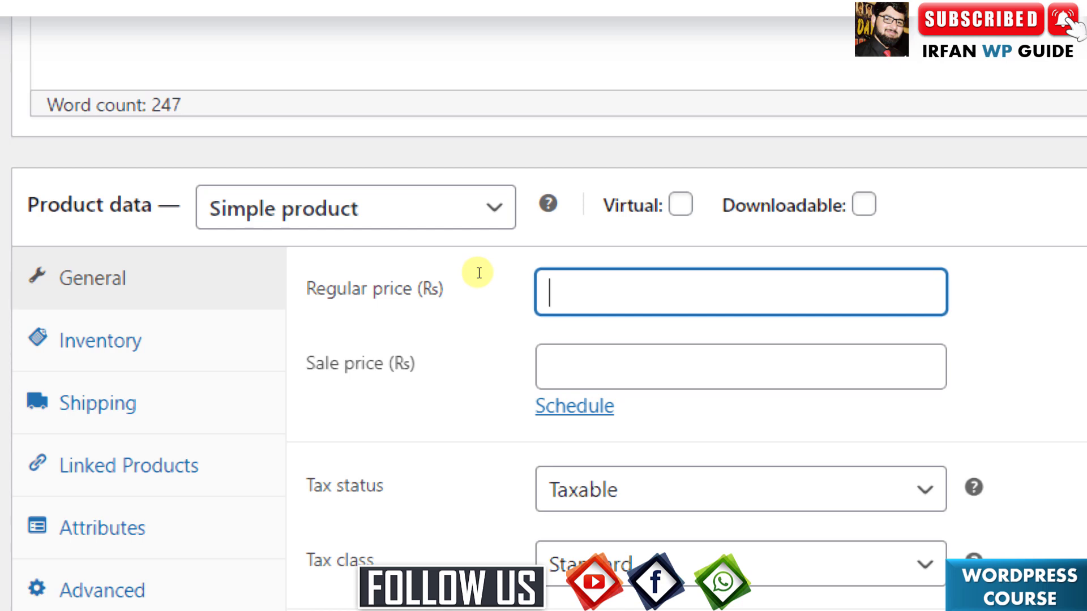
text(200)
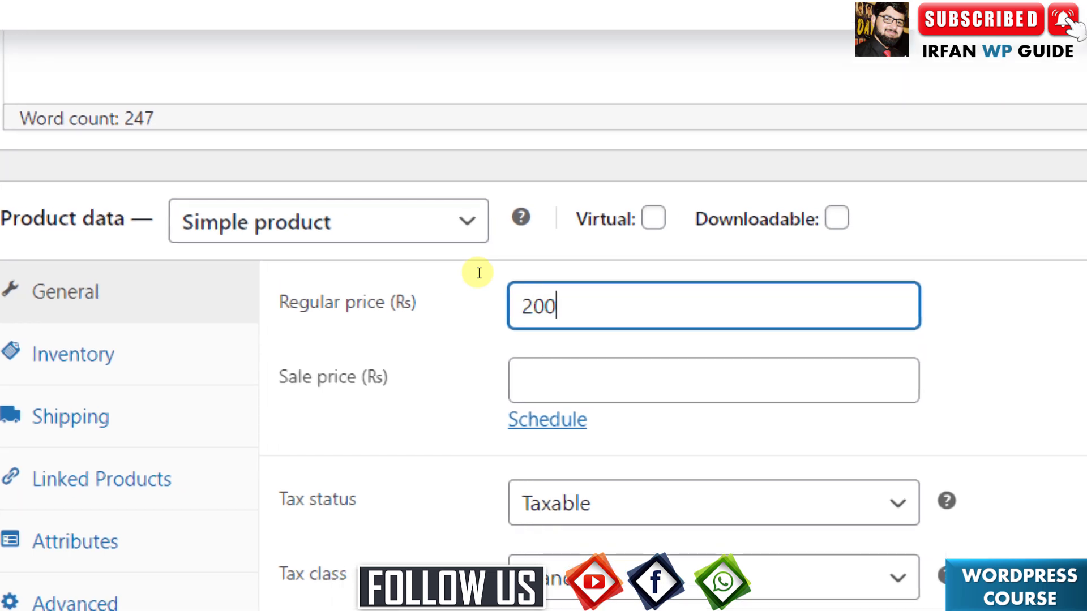
text(0)
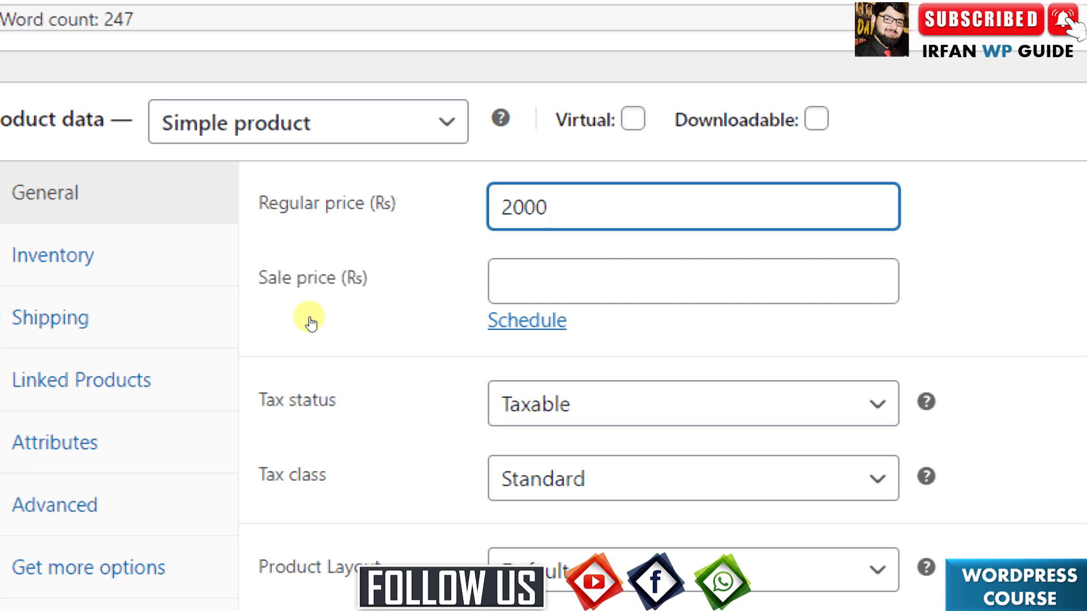
key(Tab)
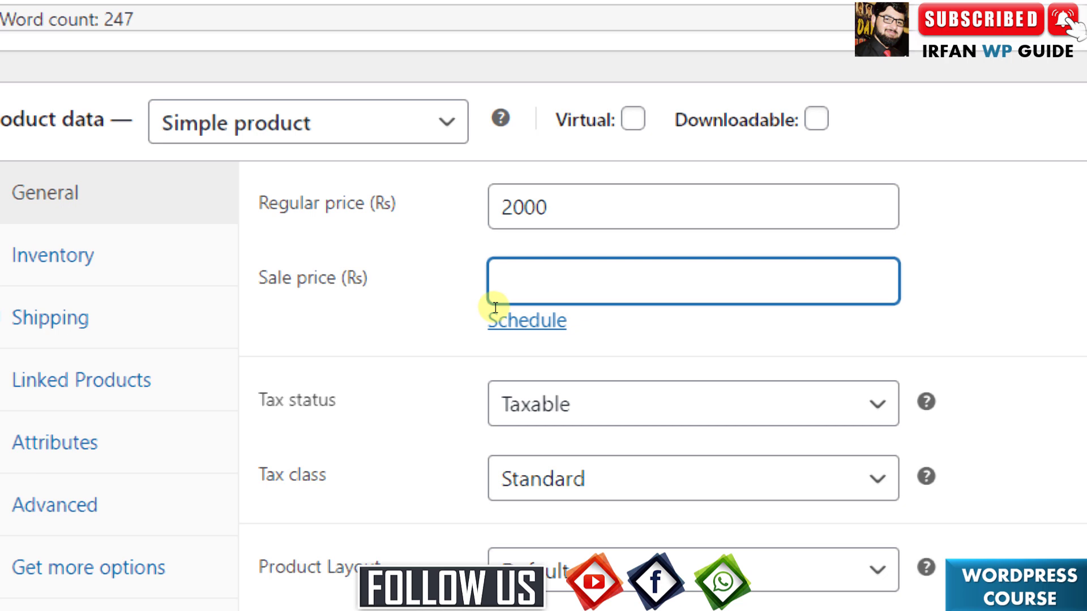
text(1500)
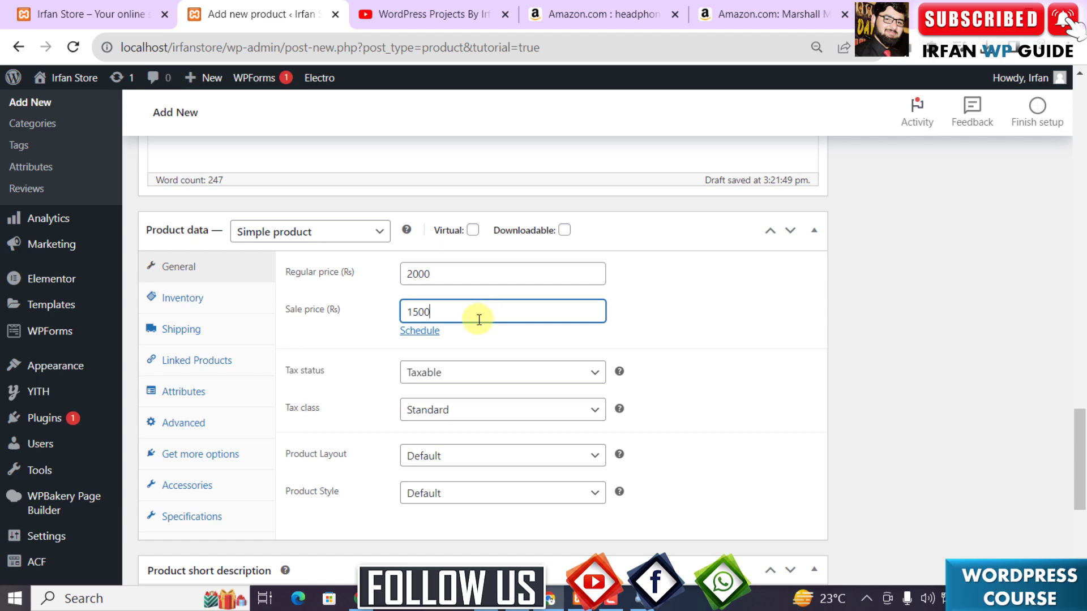
Step: Turn on the sale price schedule and set its start date to 2023-12-05
click(421, 331)
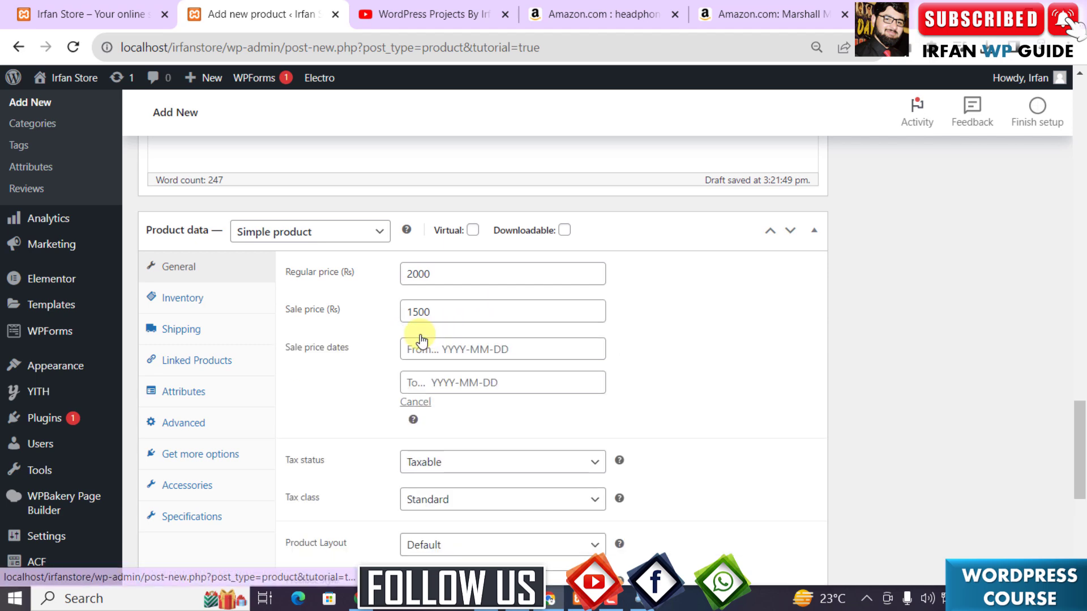
scroll(299, 376, down, 1)
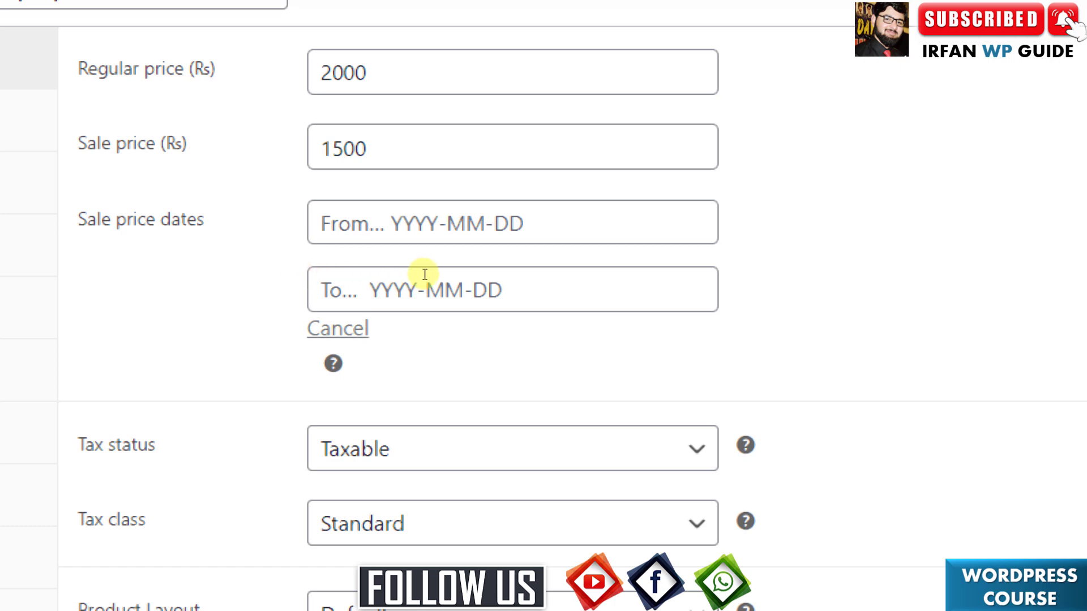
click(437, 240)
scroll(389, 290, down, 2)
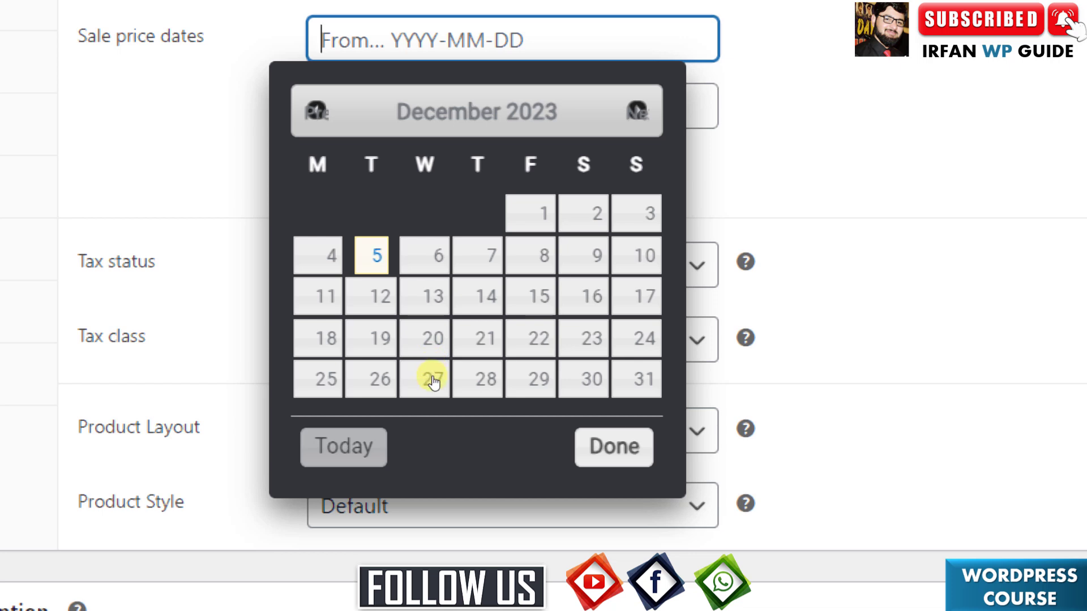
key(Return)
scroll(442, 233, up, 2)
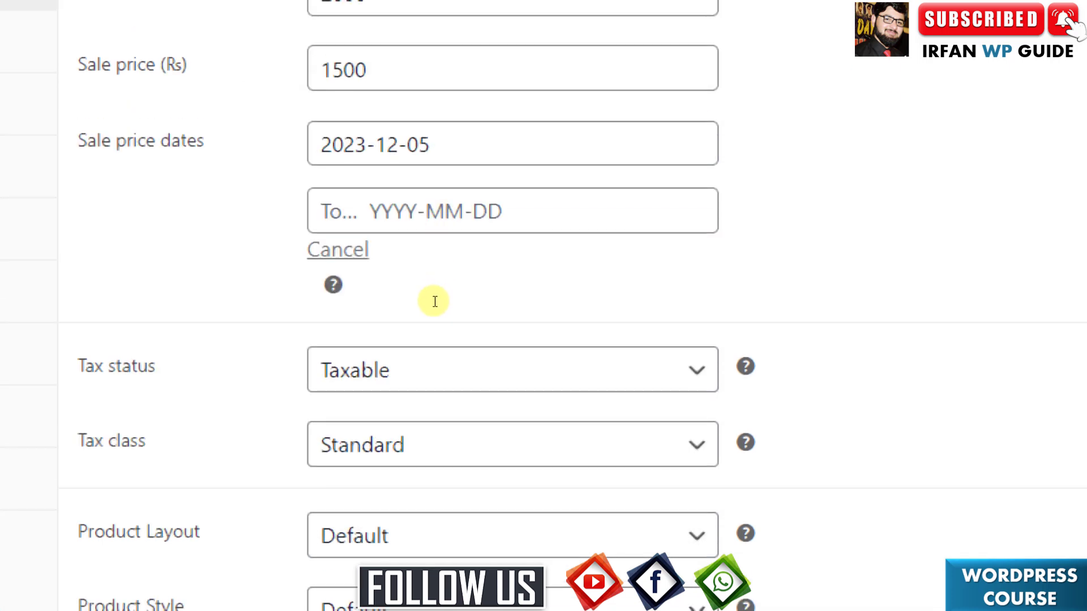
Step: Set the end date of the sale price schedule to 2023-12-31
key(Tab)
scroll(447, 504, down, 1)
scroll(447, 504, down, 1)
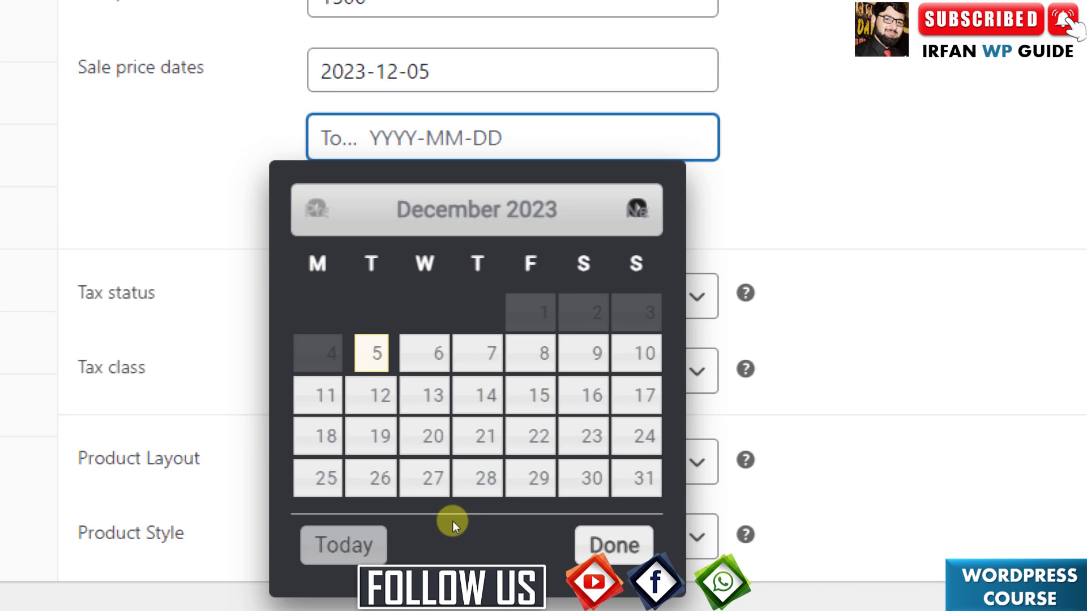
click(568, 474)
scroll(509, 255, up, 2)
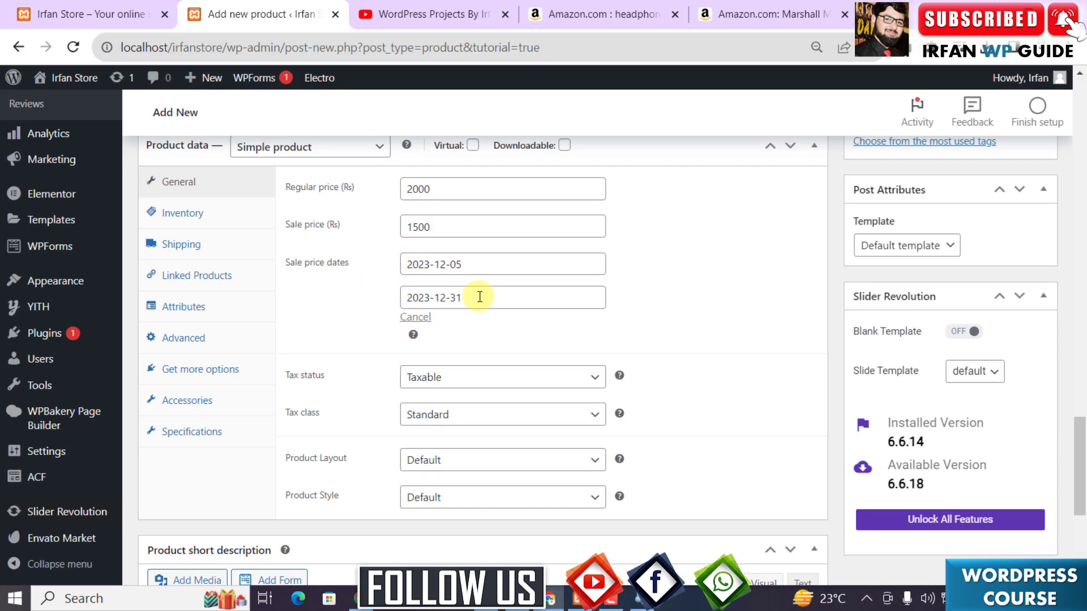
scroll(479, 297, up, 2)
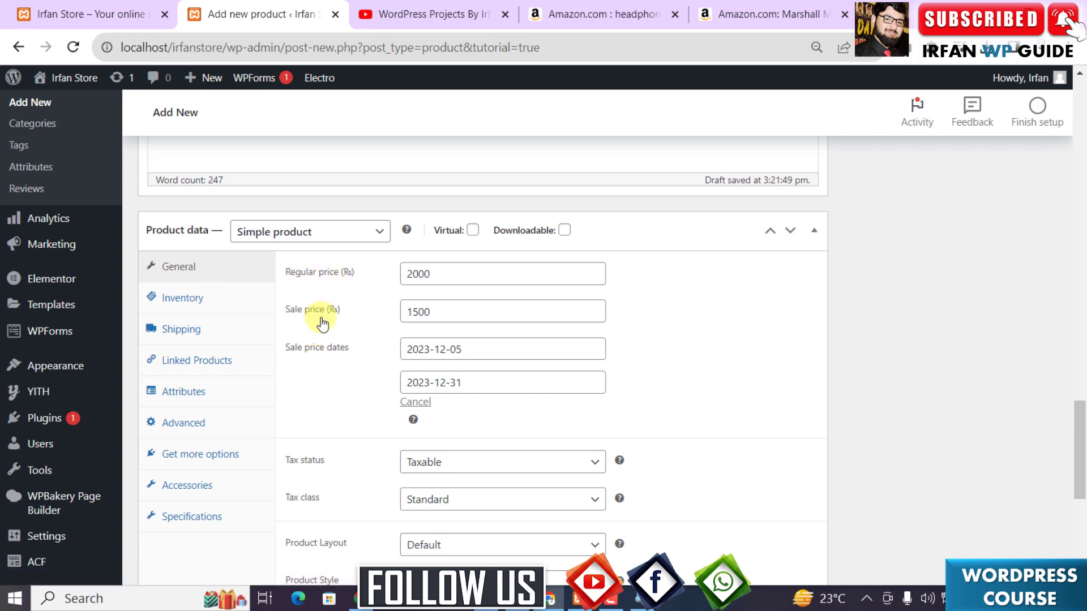
Step: Set the product's tax status to None and keep its tax class at Standard
scroll(321, 318, down, 3)
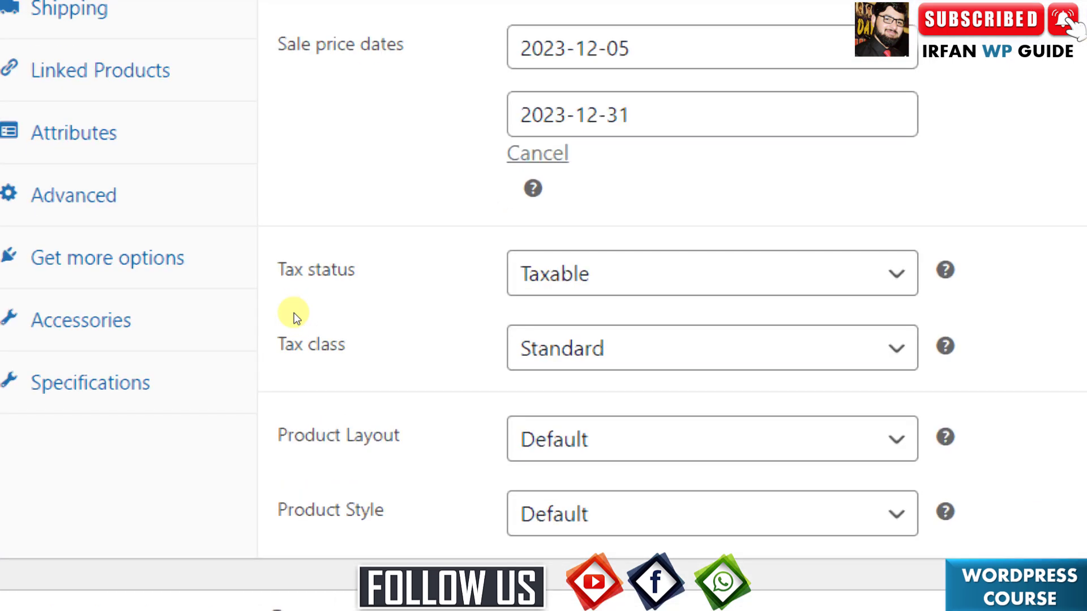
click(286, 299)
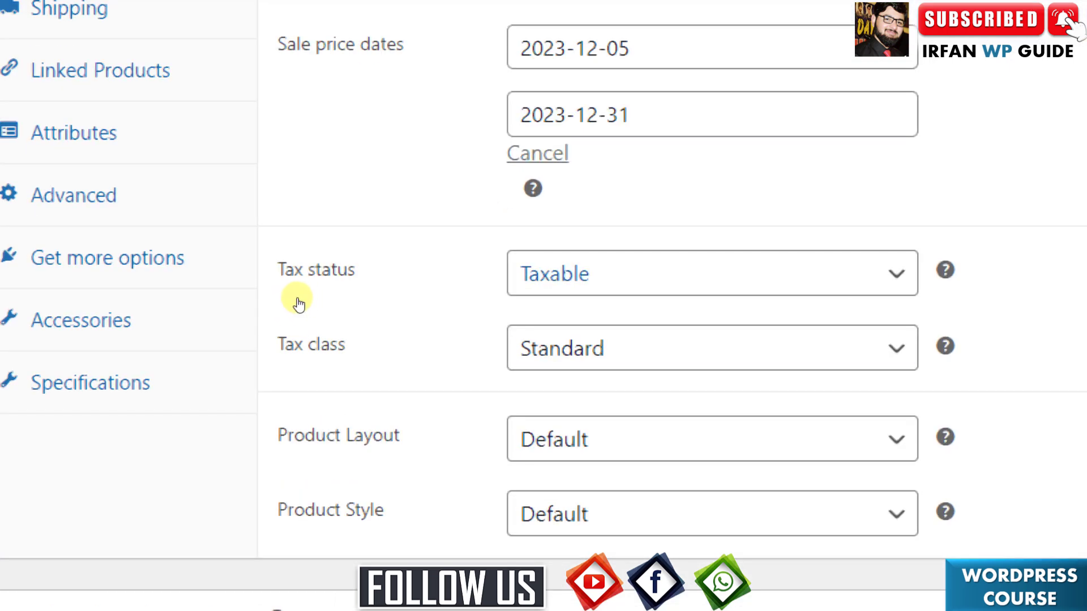
click(503, 288)
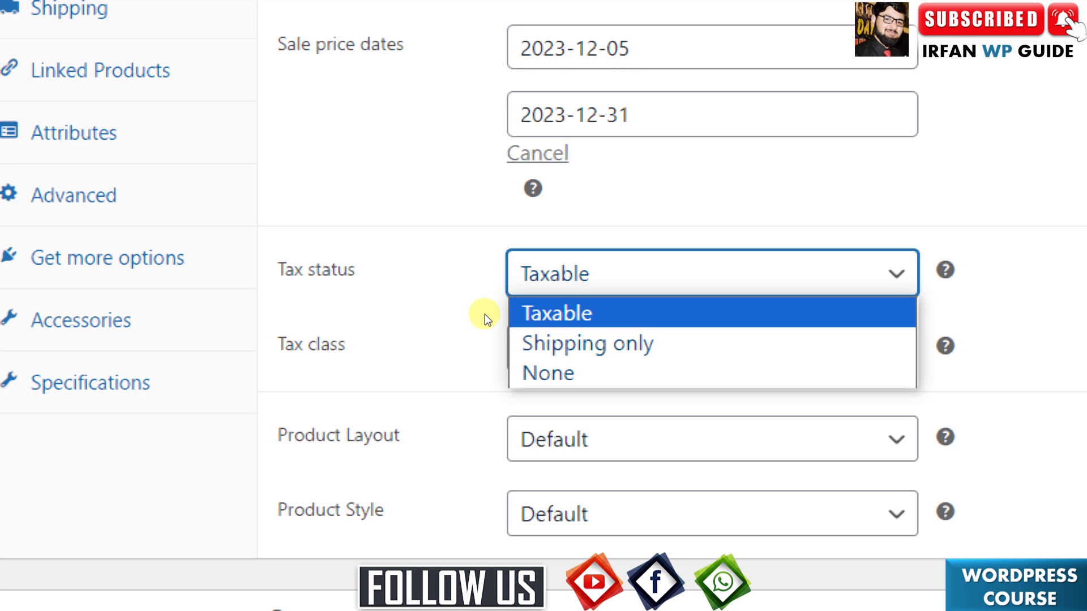
key(Down)
key(Down)
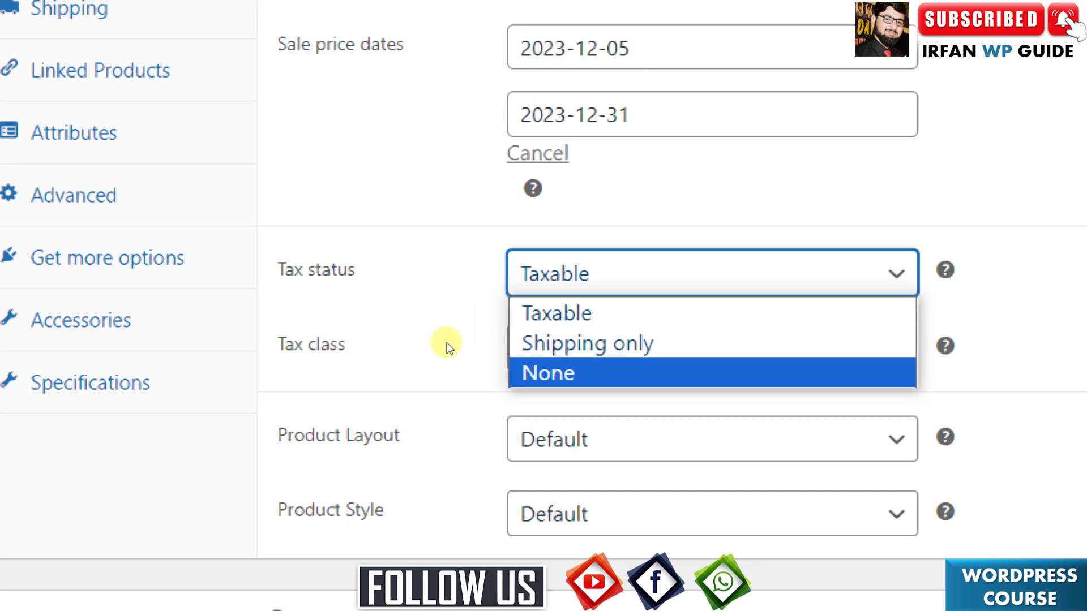
key(Return)
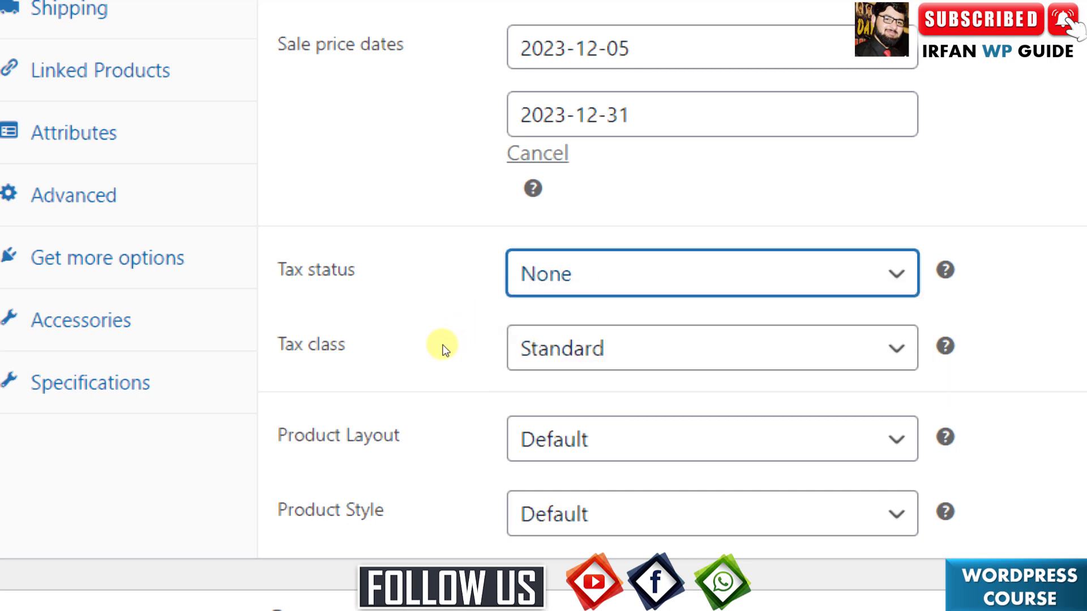
key(Tab)
key(alt+Down)
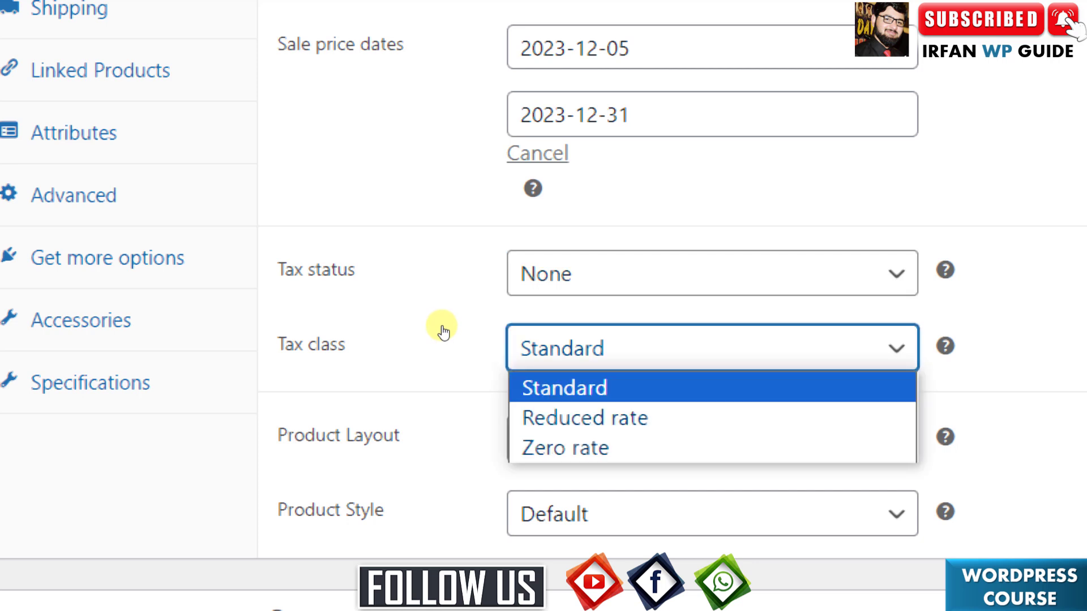
key(Return)
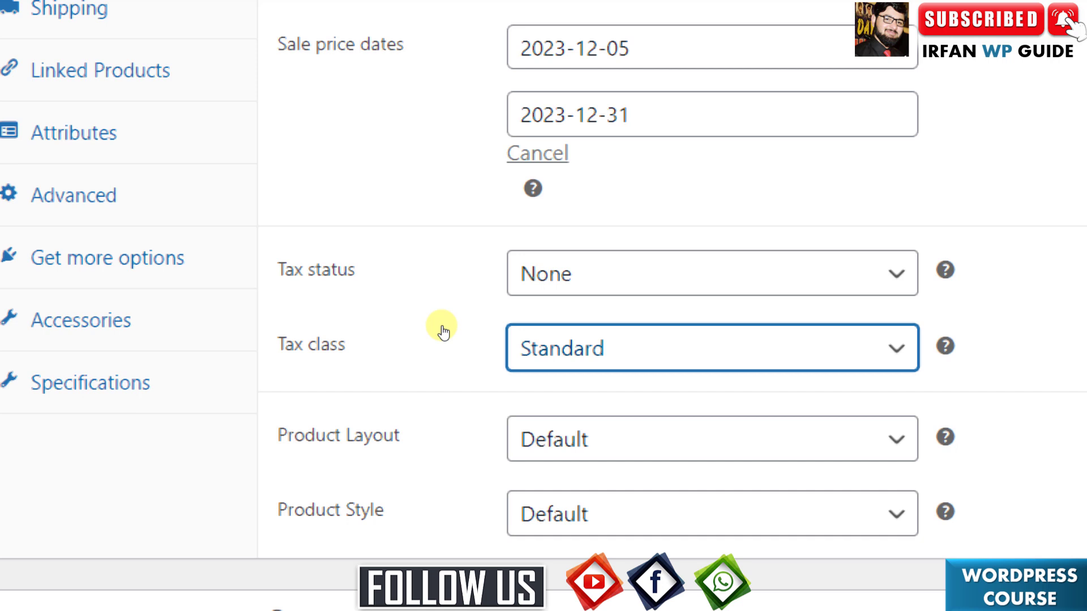
Step: Examine the Product Layout options in the General settings, keeping Default
scroll(437, 342, down, 2)
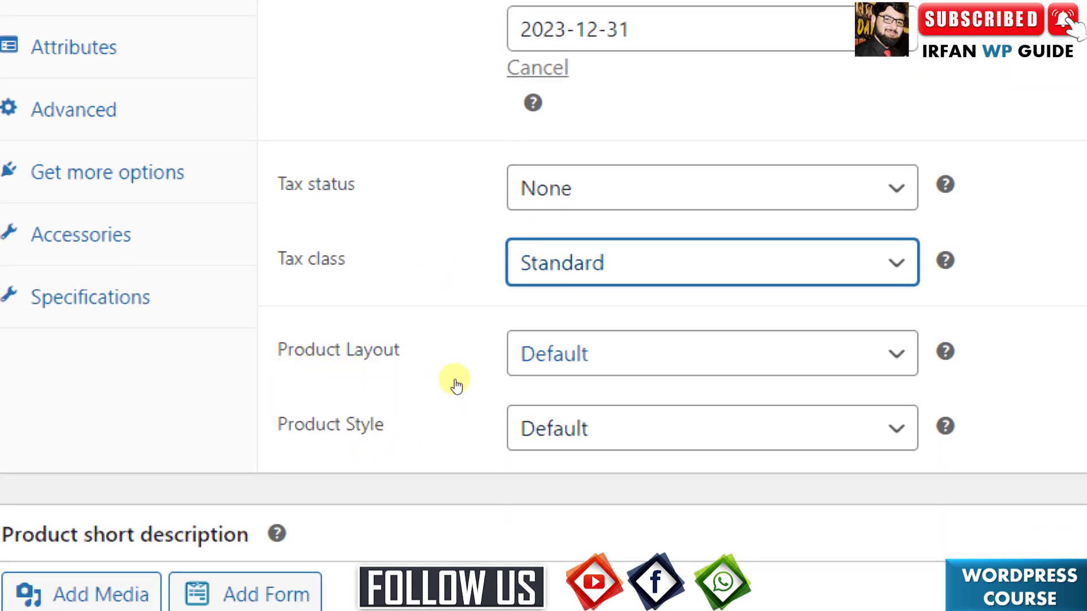
click(485, 381)
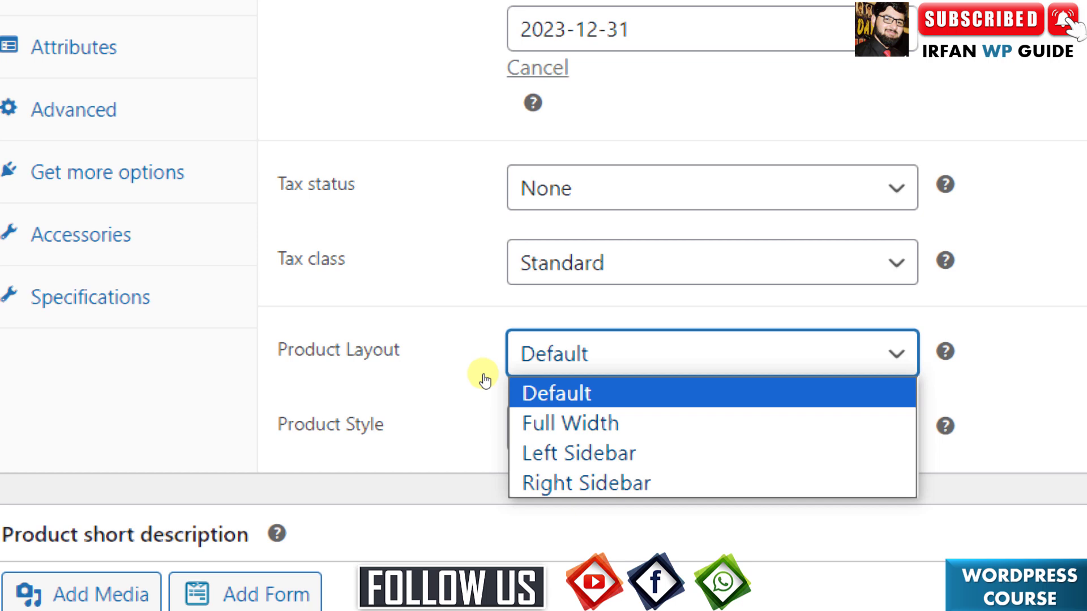
key(Down)
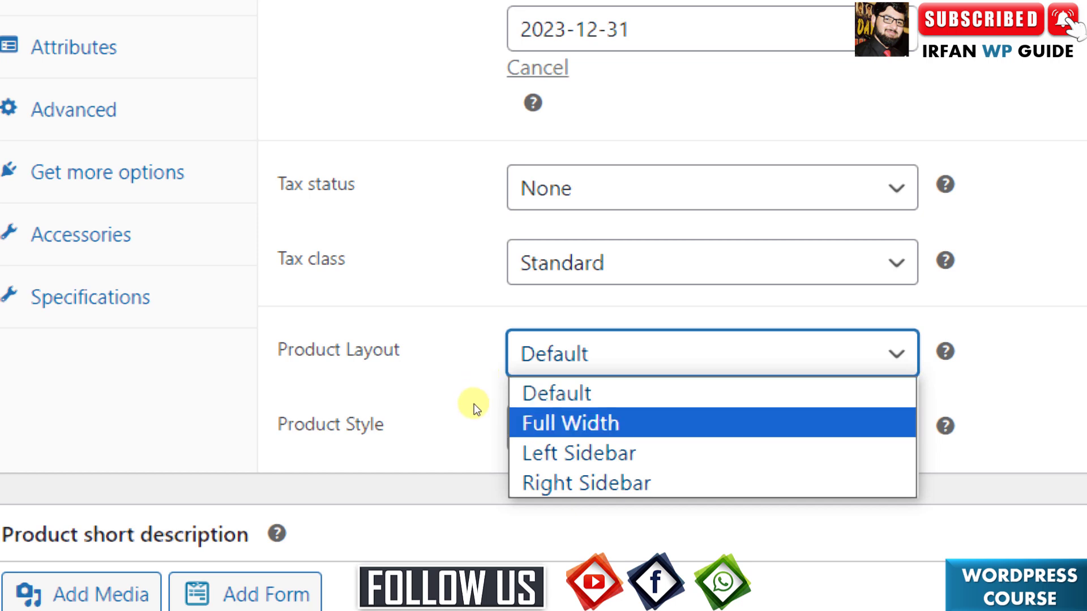
key(Down)
key(Down)
key(Home)
key(Return)
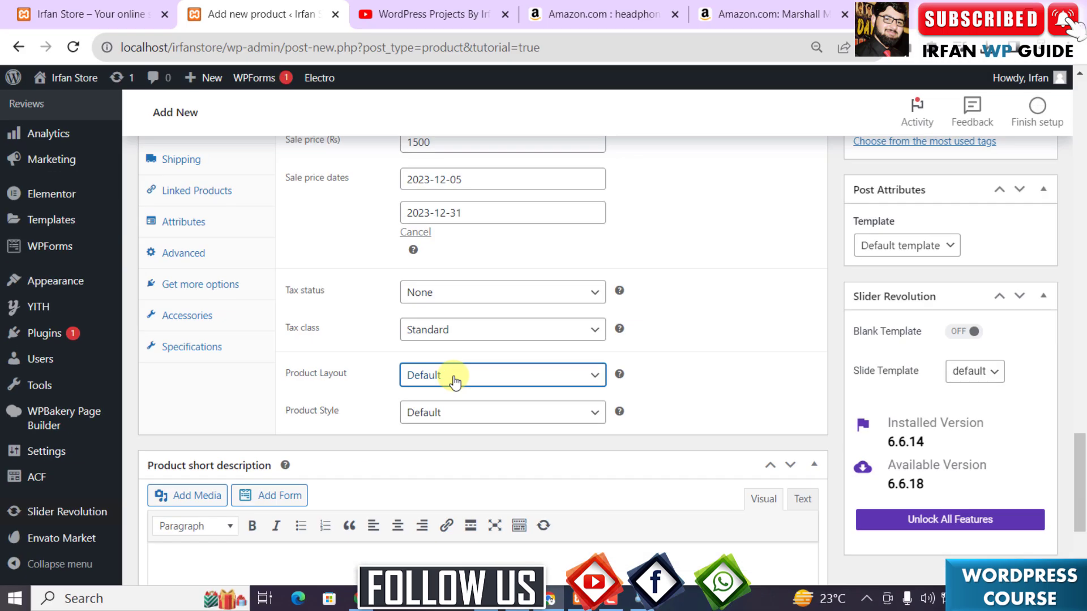
Step: Set the product's SKU to EA-HP-01 in the Inventory settings
scroll(416, 266, up, 5)
scroll(416, 266, down, 2)
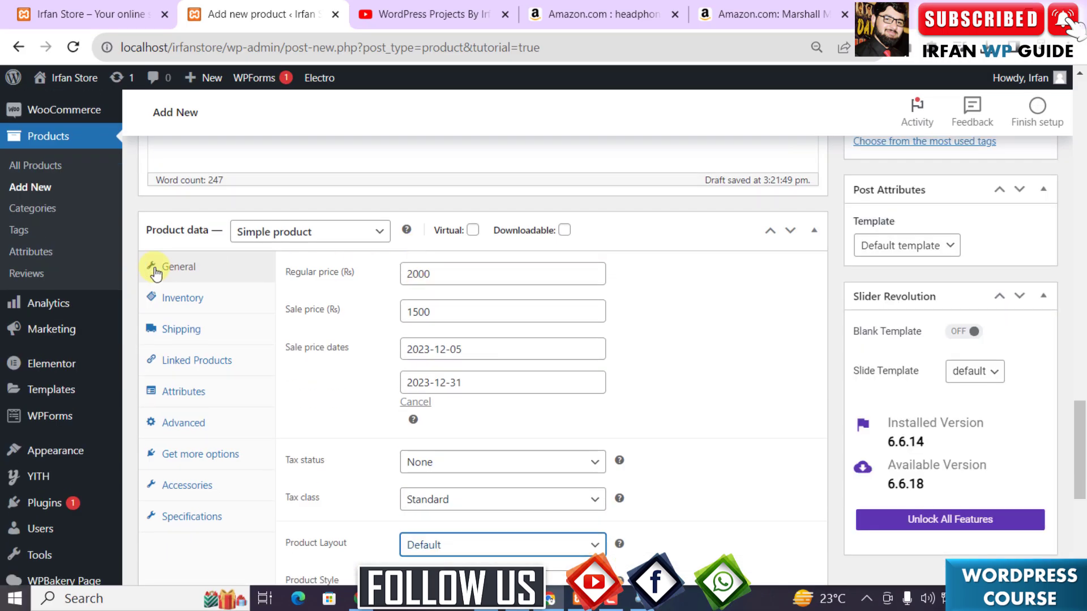
click(171, 306)
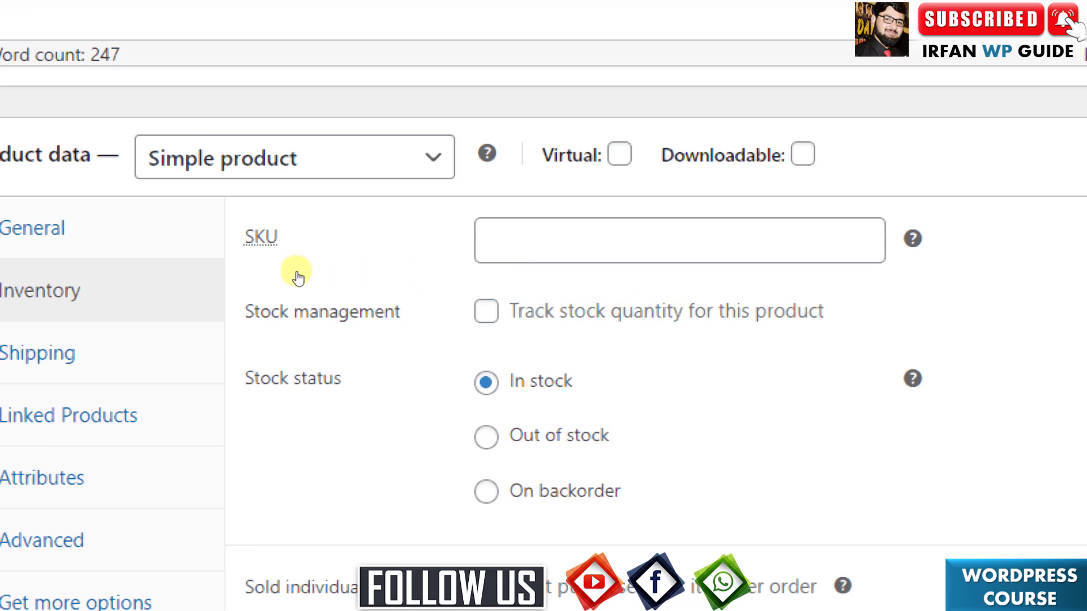
mouse_move(289, 279)
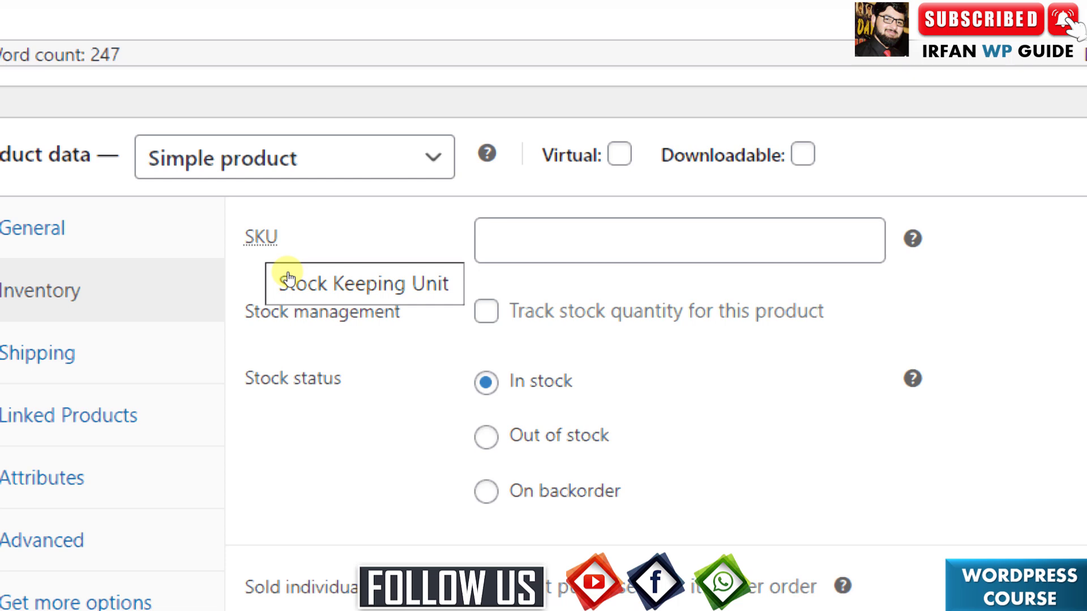
click(486, 262)
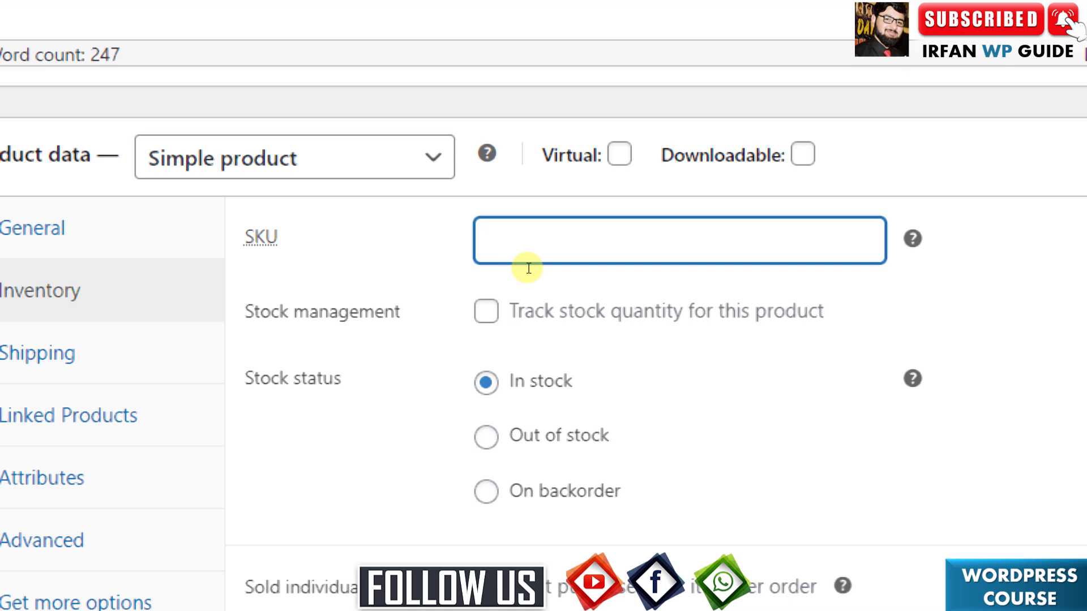
text(EA)
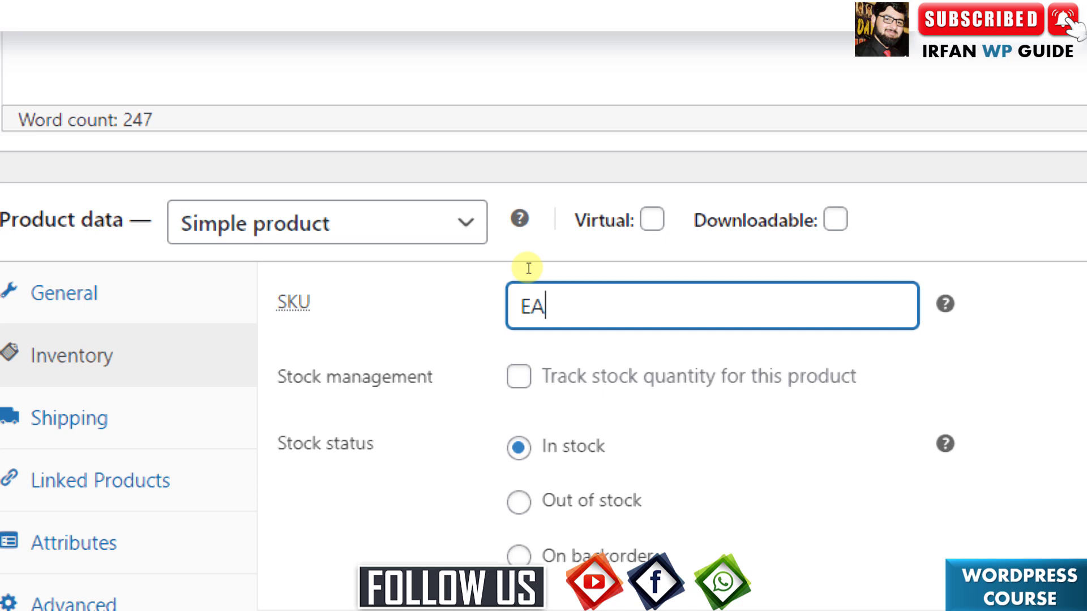
text(-)
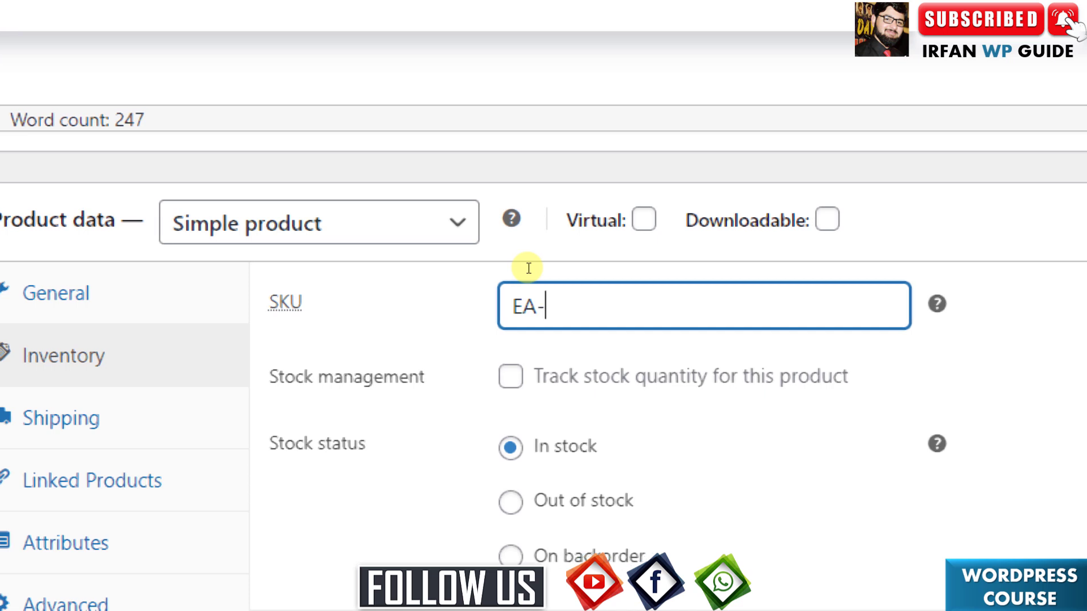
text(HP)
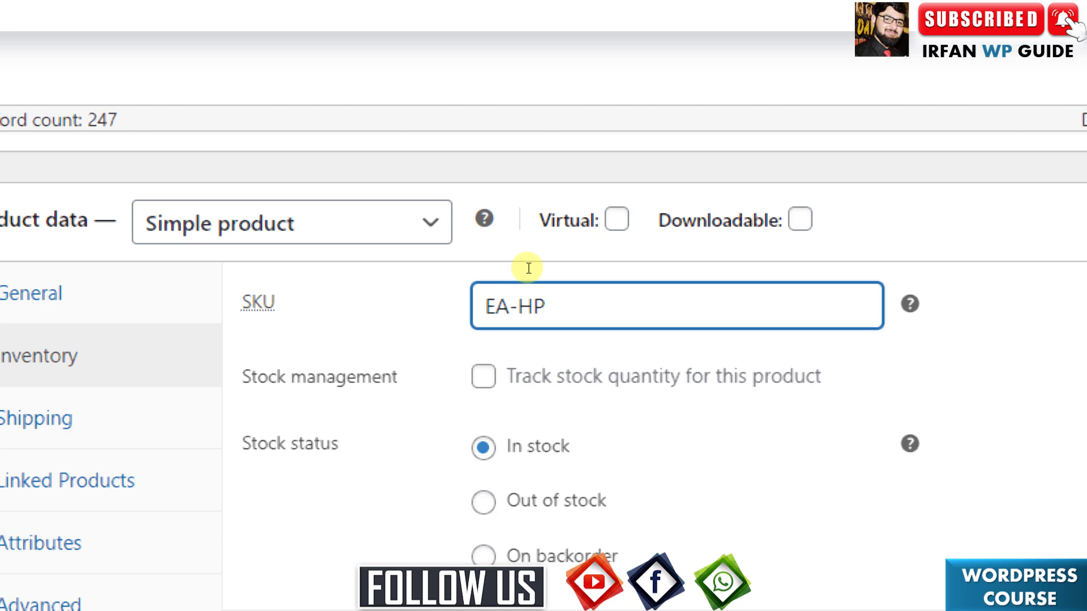
text(-01)
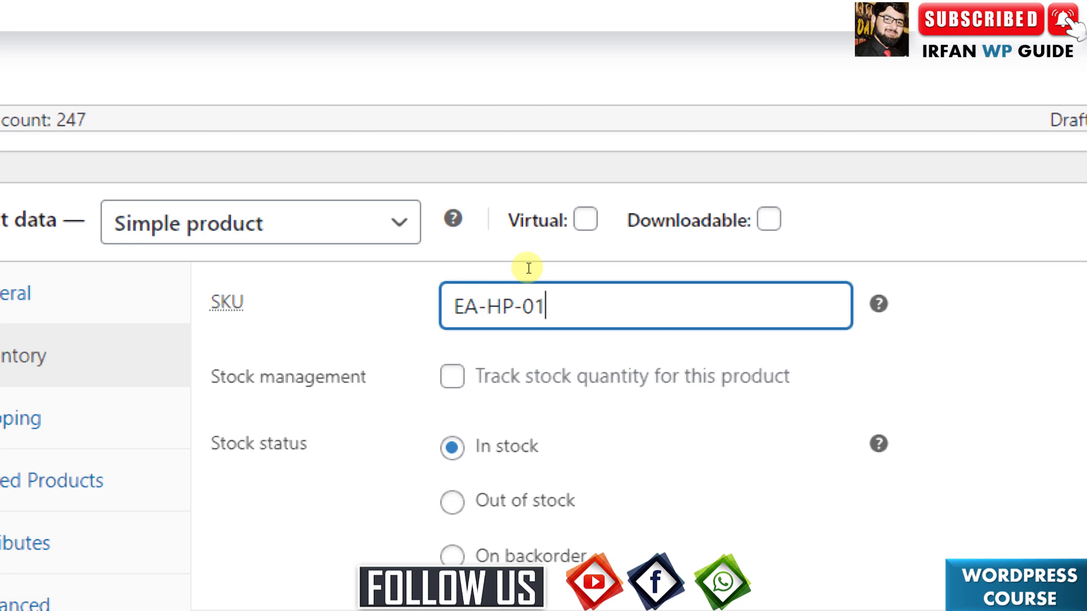
Step: Enable stock quantity tracking for the product and set the quantity to 100
scroll(513, 379, down, 2)
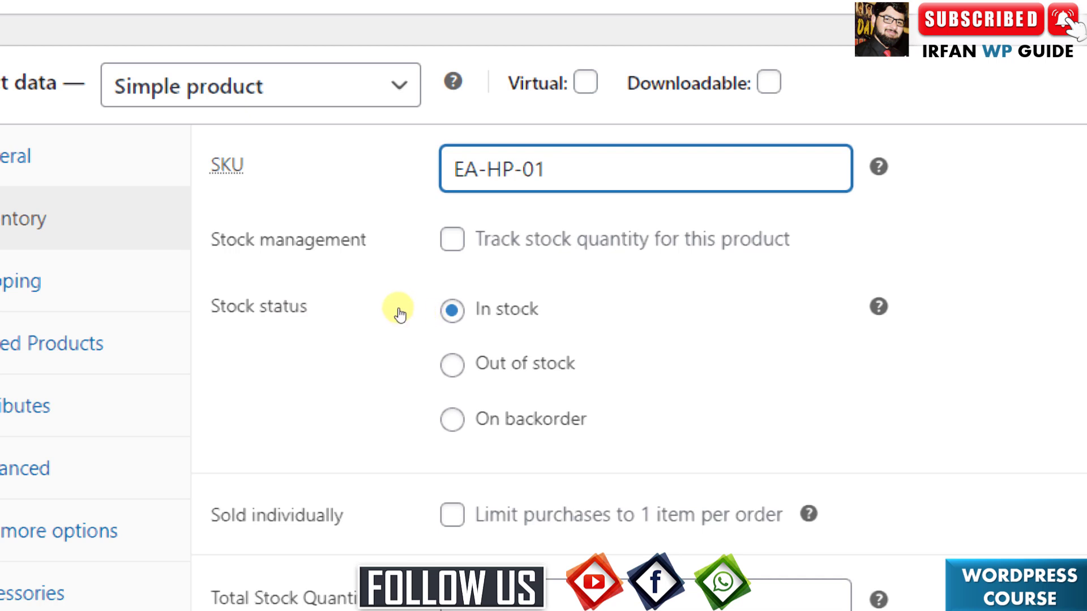
key(Tab)
key(space)
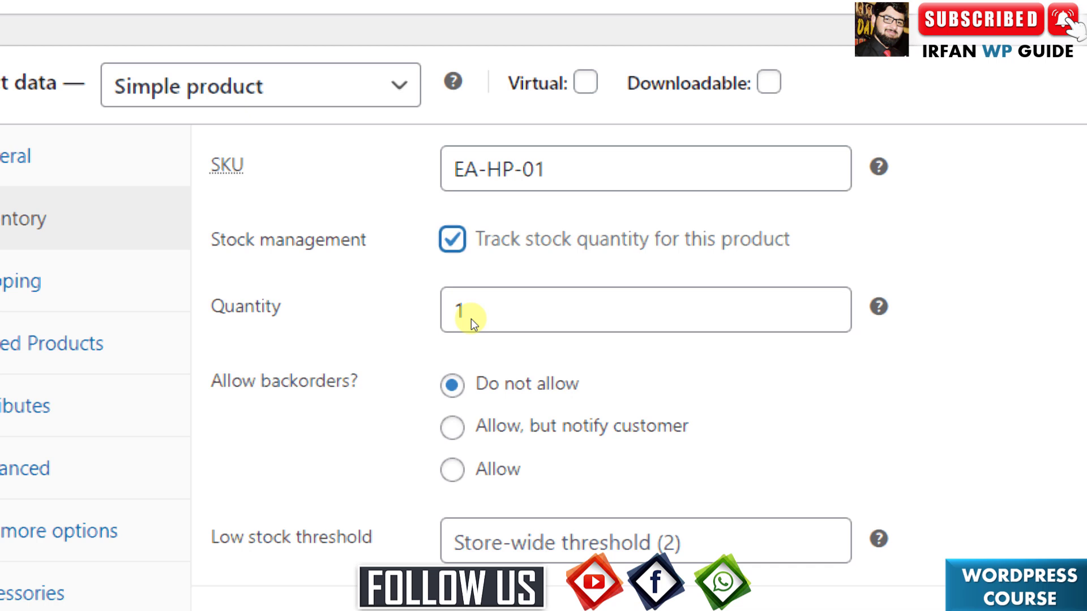
click(452, 340)
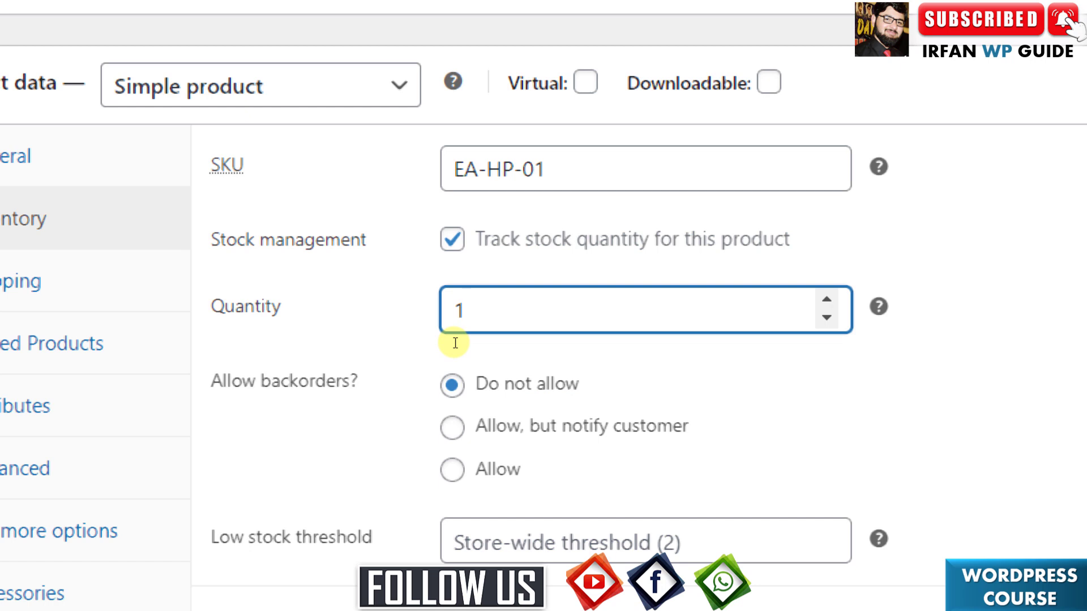
text(00)
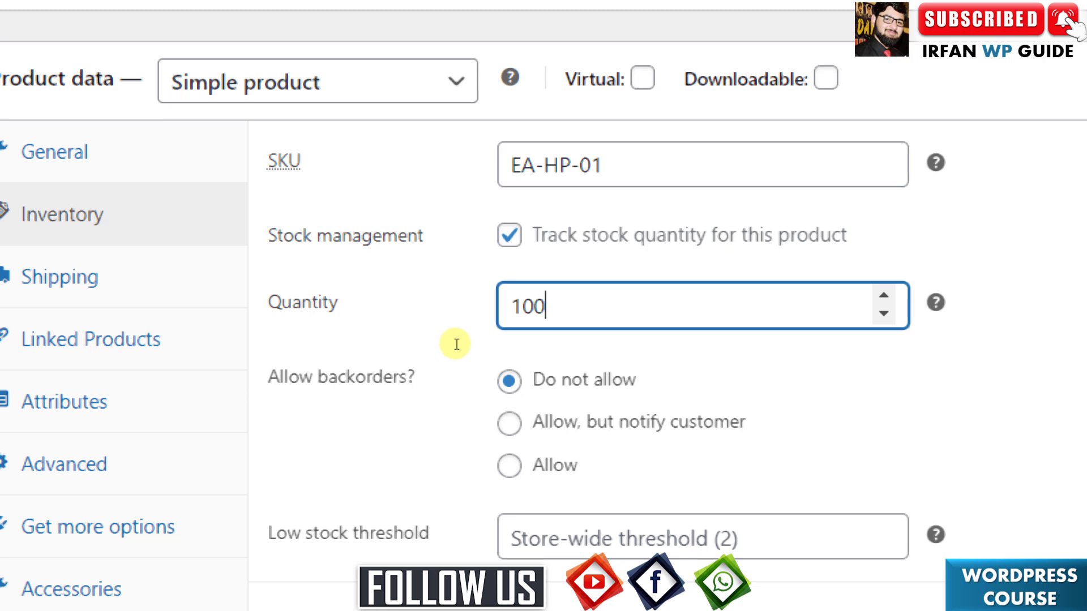
Step: Set the product's backorder option to "Allow, but notify customer"
scroll(457, 473, down, 3)
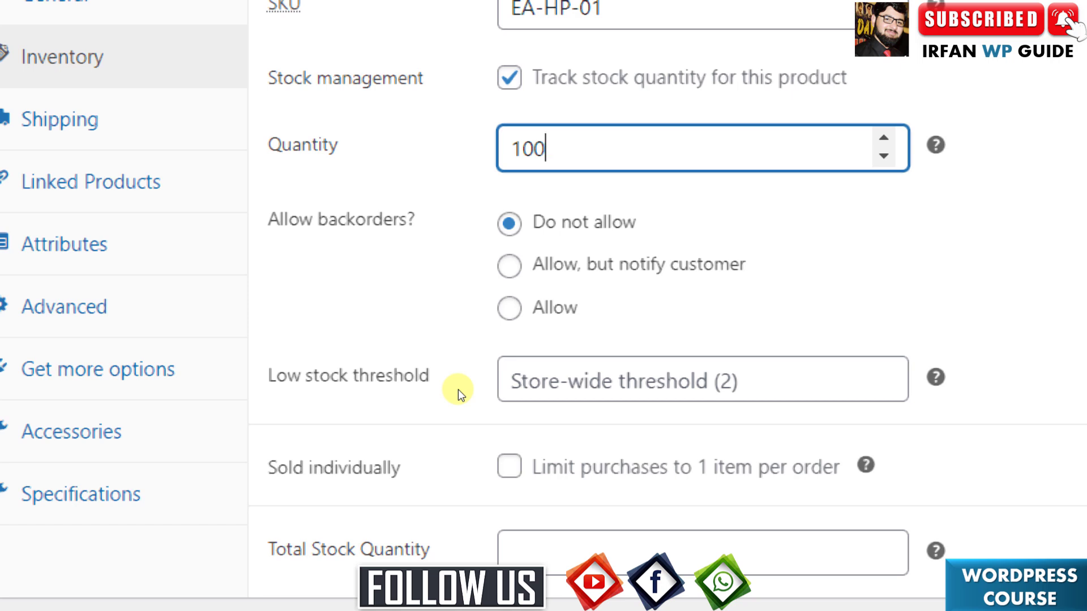
key(Tab)
key(Down)
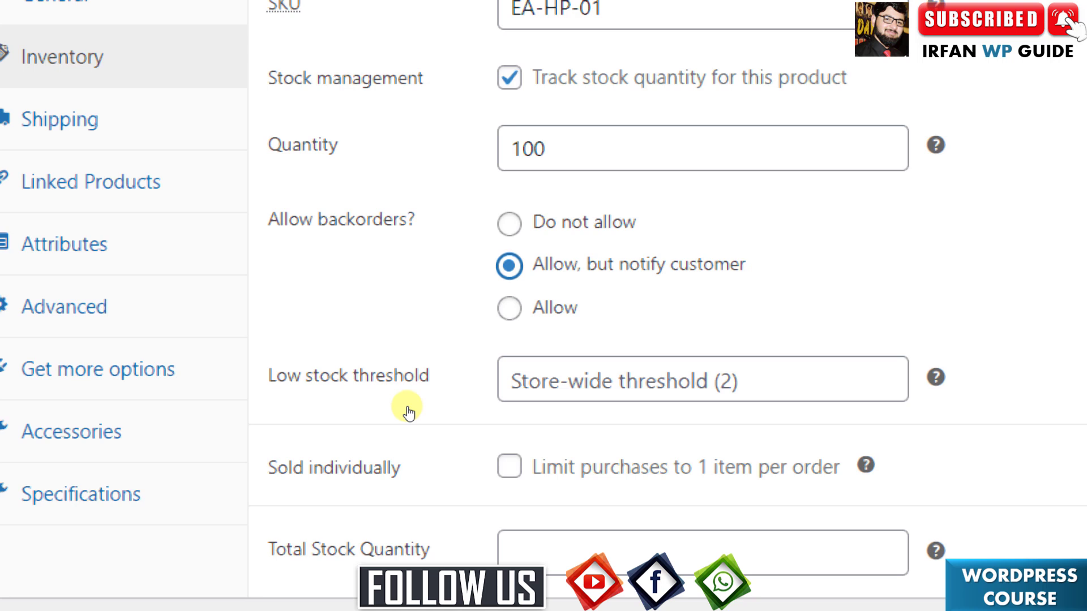
click(509, 308)
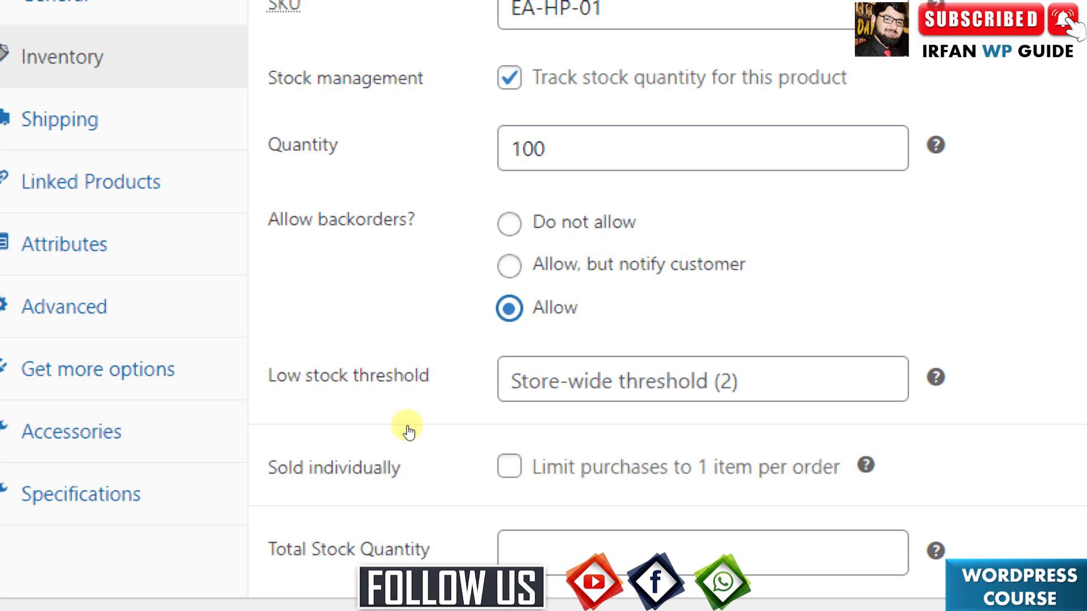
key(Up)
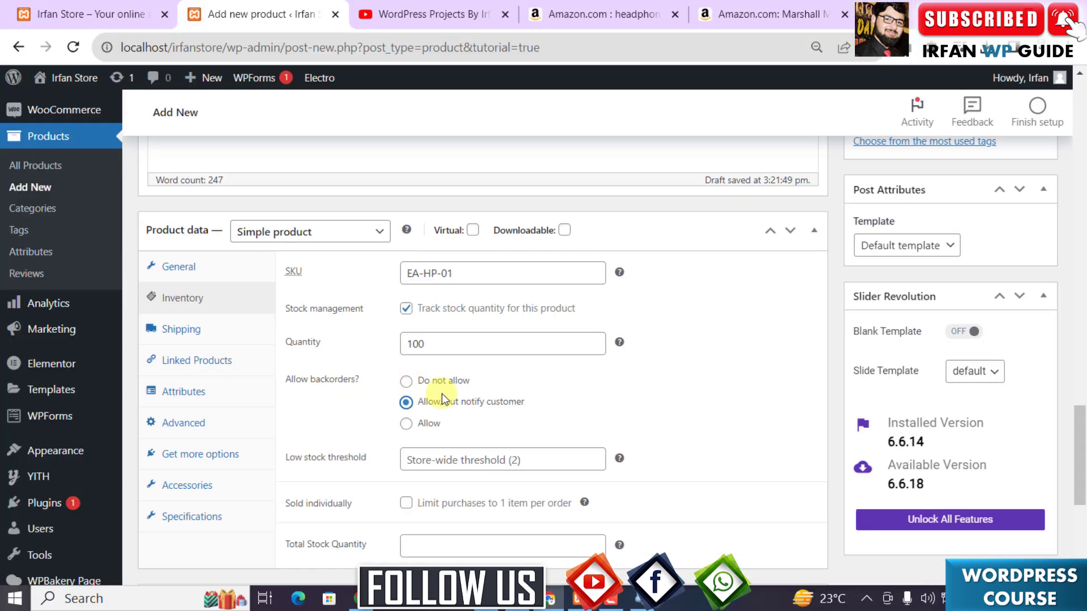
scroll(419, 430, down, 3)
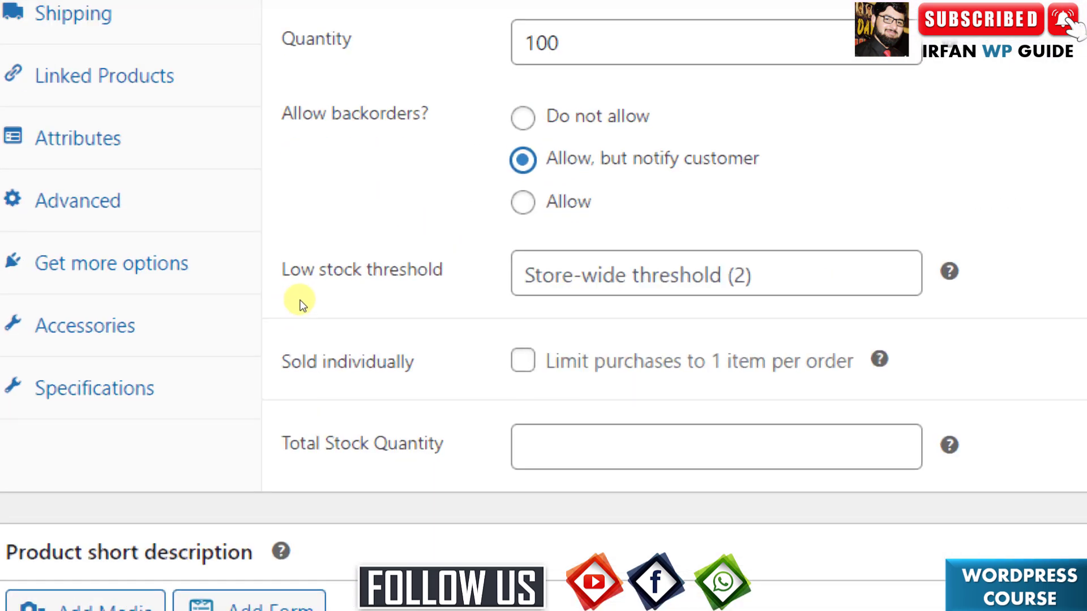
Step: Set the product's low stock threshold to 5 in the Inventory settings
click(424, 278)
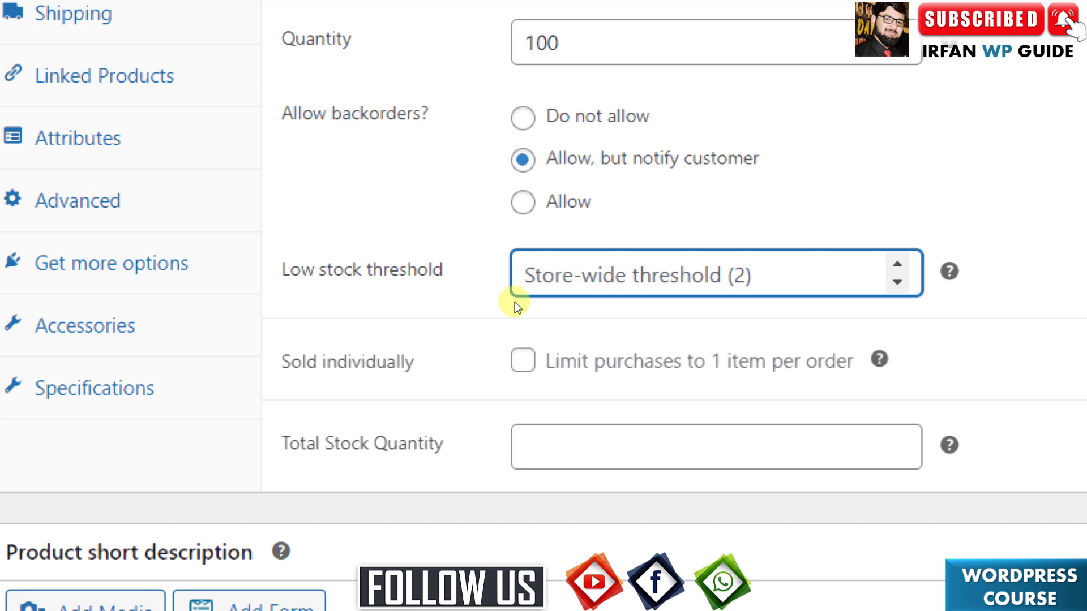
text(5)
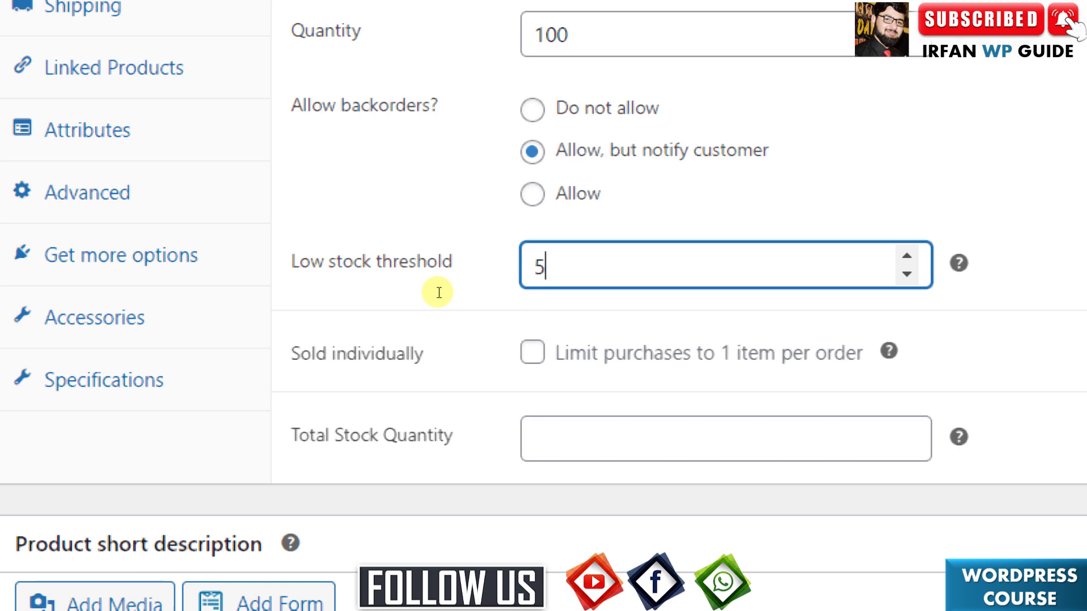
scroll(439, 489, down, 2)
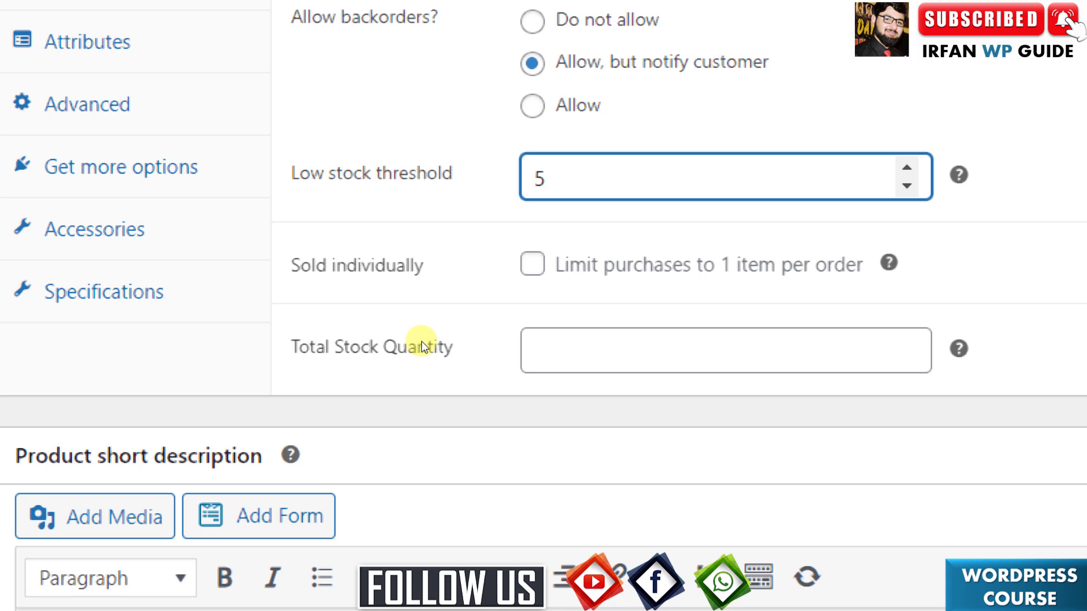
key(Tab)
key(space)
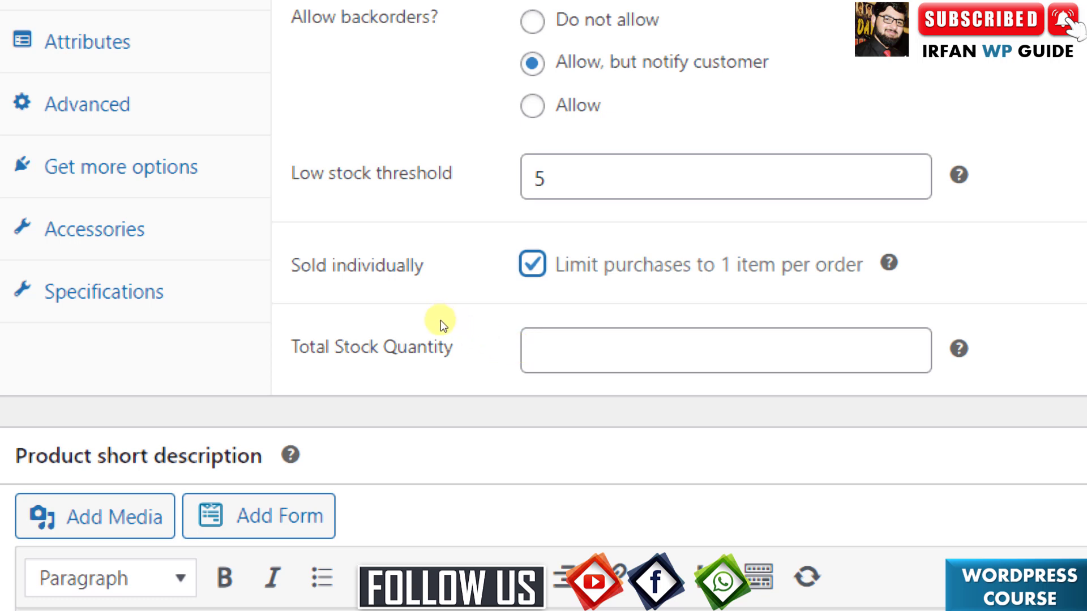
key(space)
Step: Set the product's Total Stock Quantity to 100 in the Inventory settings
key(Tab)
text(100)
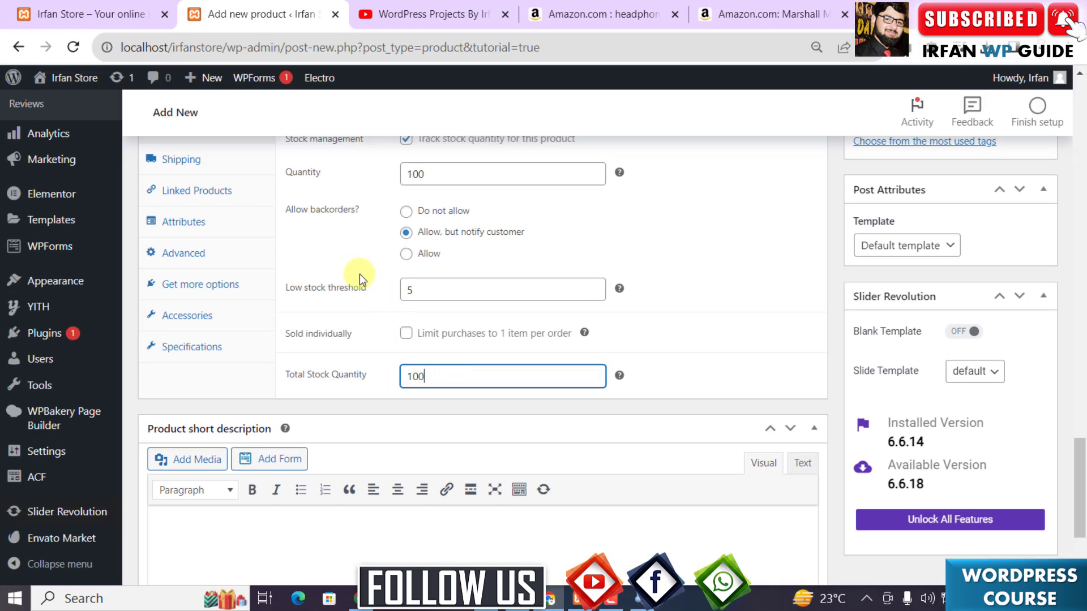
scroll(360, 274, up, 3)
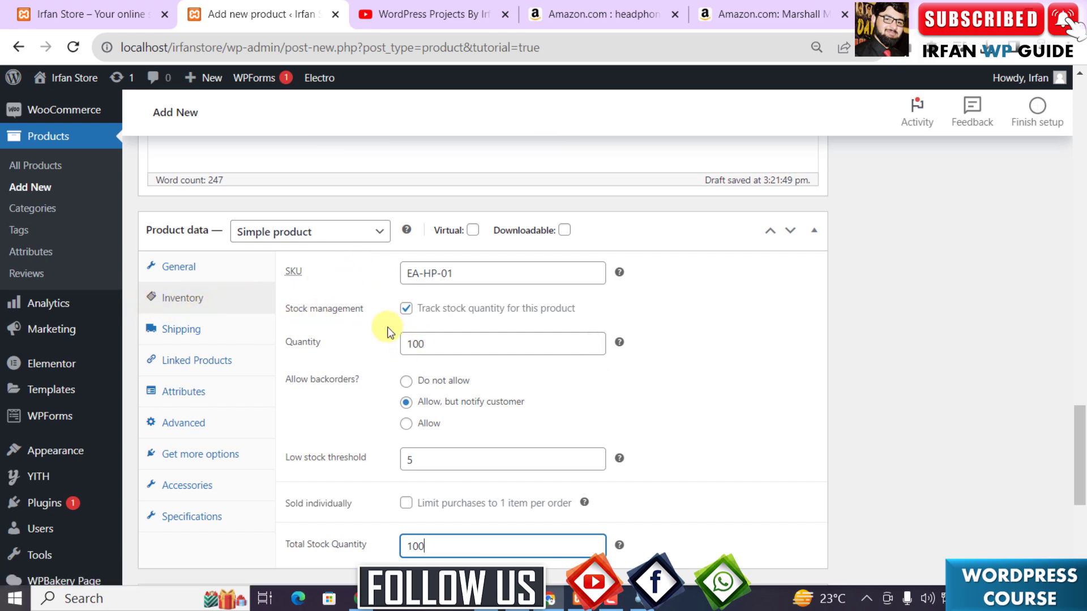
scroll(388, 328, down, 1)
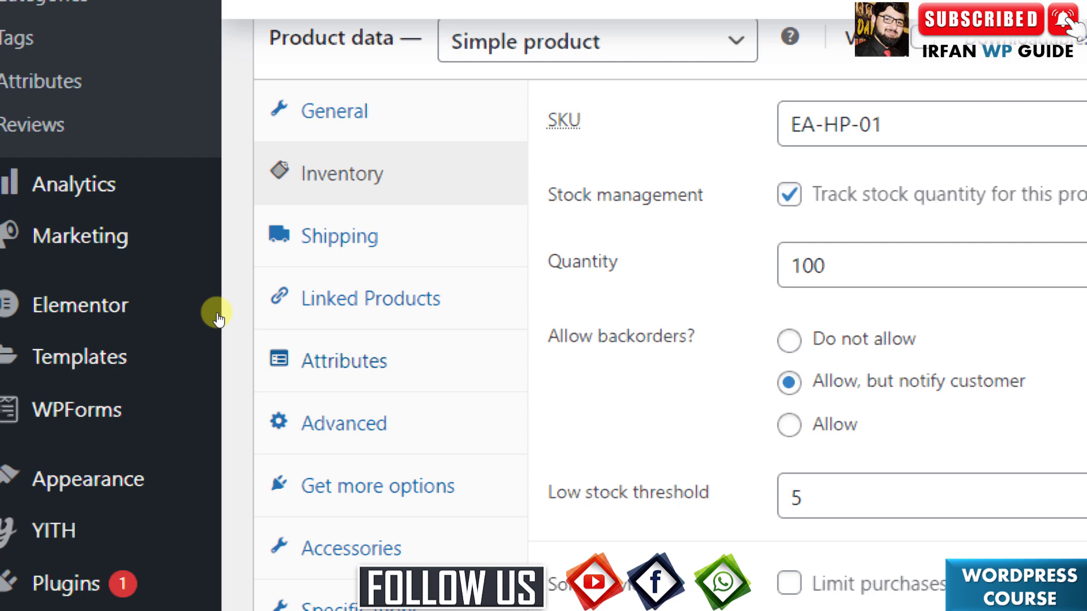
scroll(217, 319, down, 3)
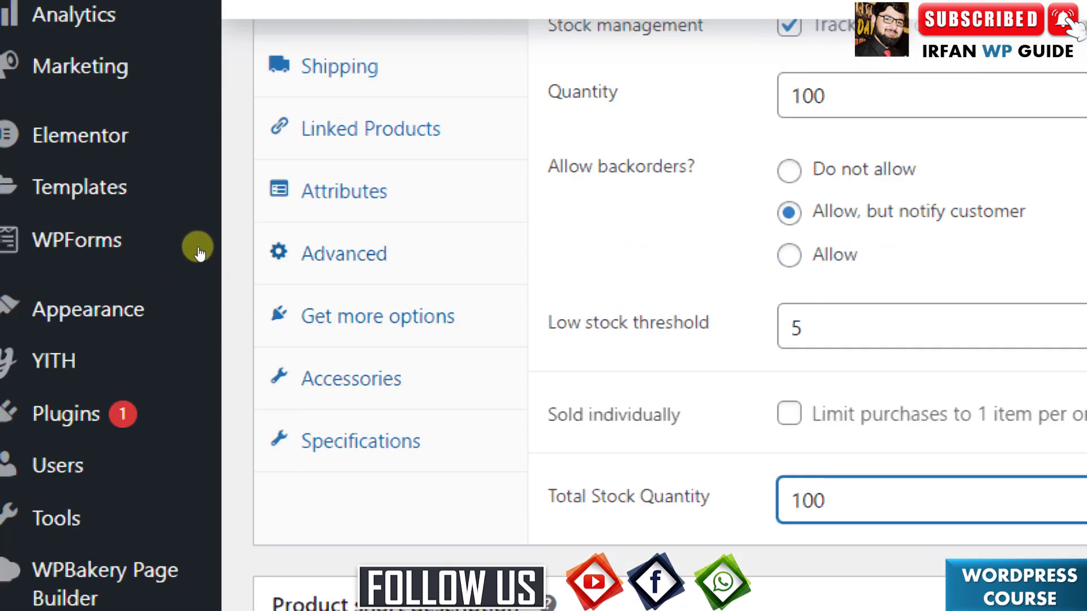
Step: Copy the electrical plug compatibility note from the Amazon headphones page into the product's purchase note in the Advanced settings
click(343, 253)
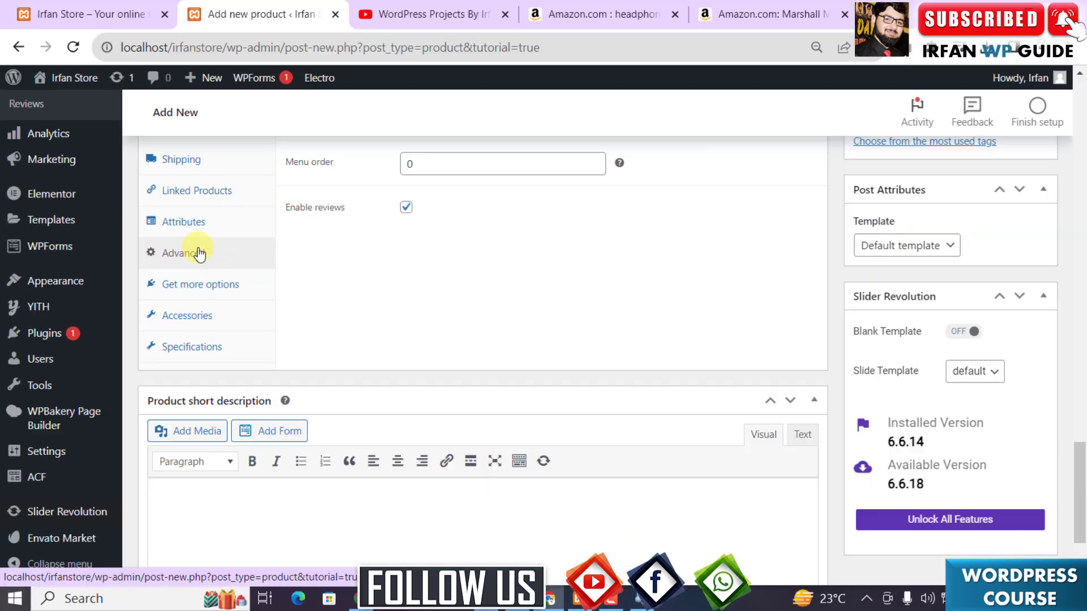
scroll(448, 315, up, 3)
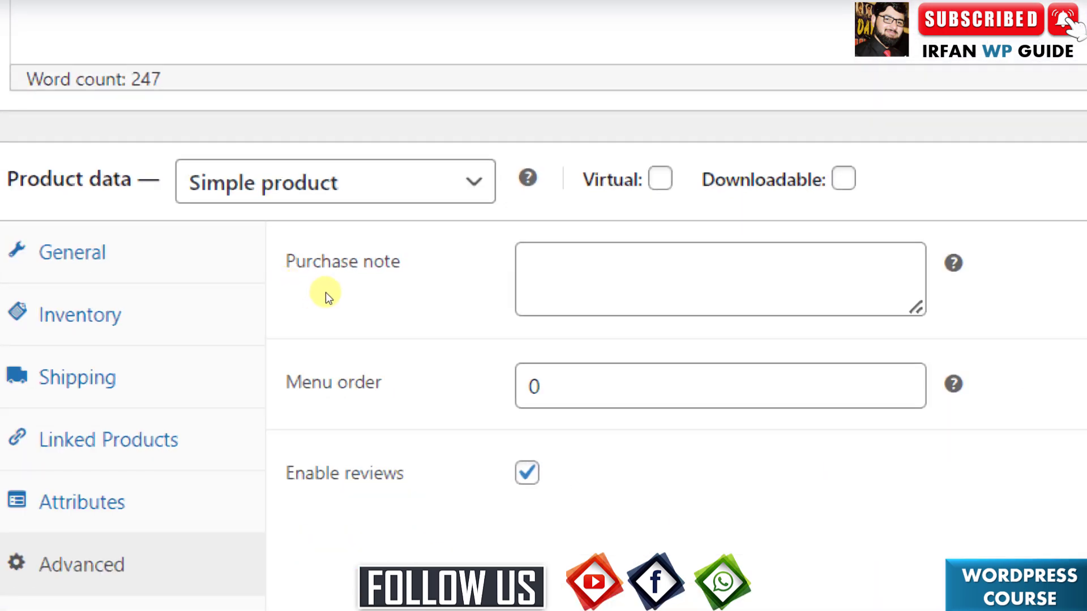
click(491, 278)
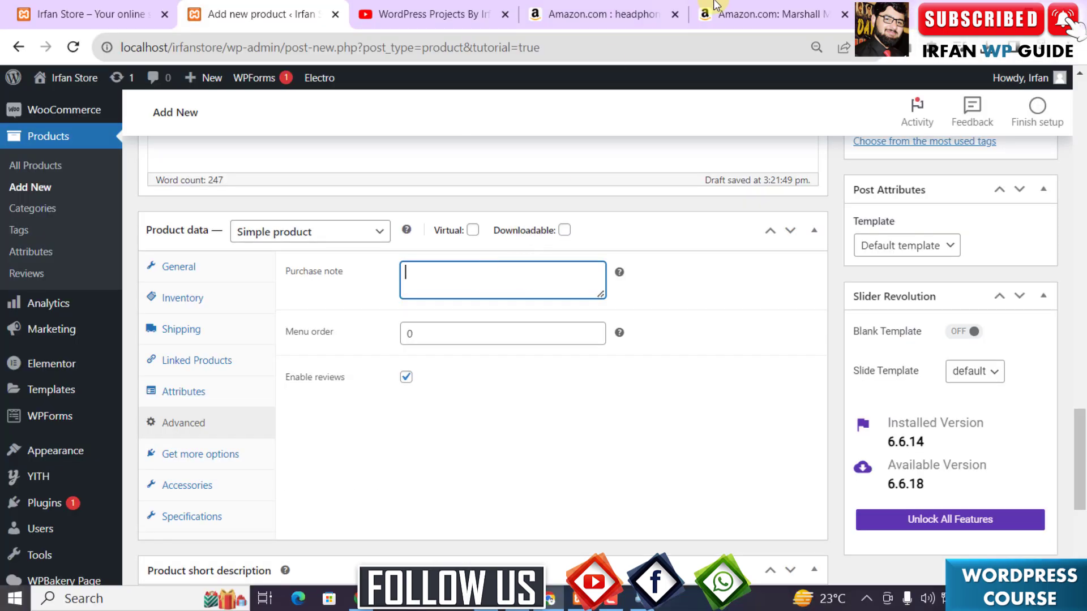
click(766, 14)
scroll(566, 249, down, 10)
scroll(557, 209, up, 20)
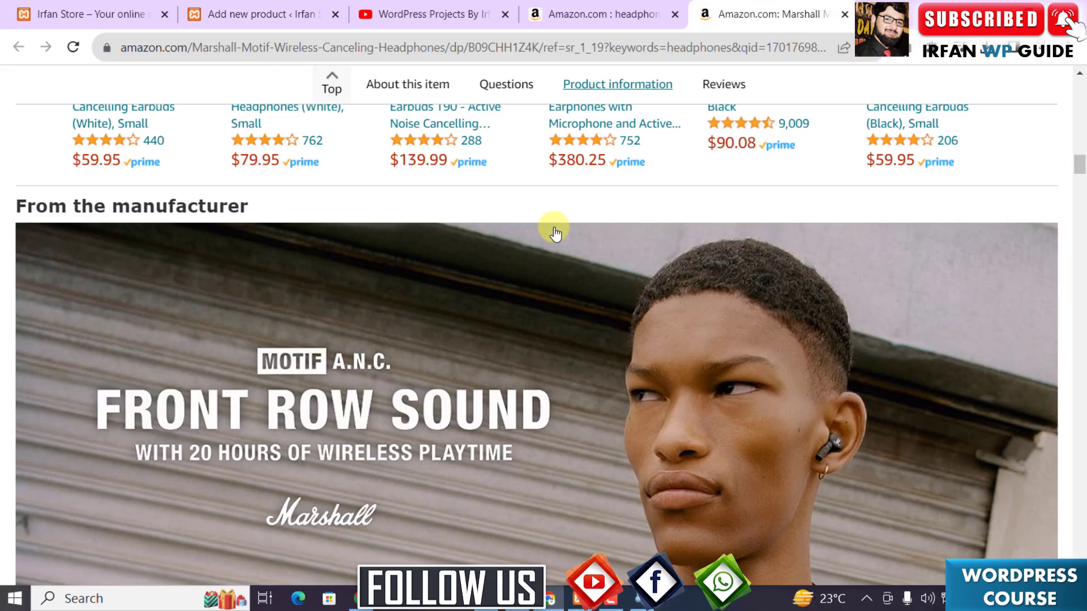
scroll(529, 244, down, 6)
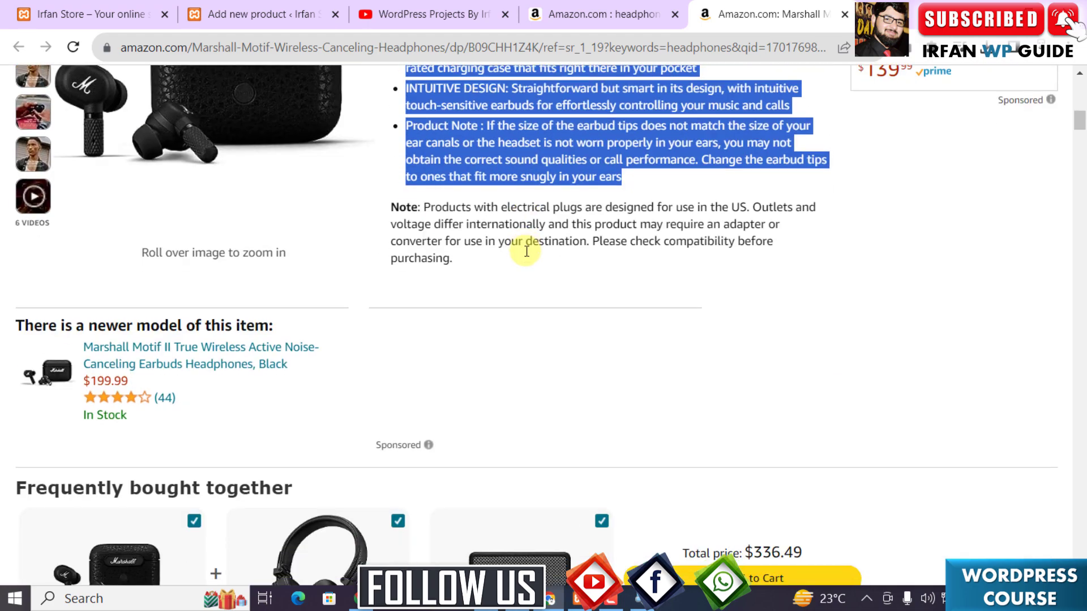
click(389, 214)
drag(389, 214, 467, 263)
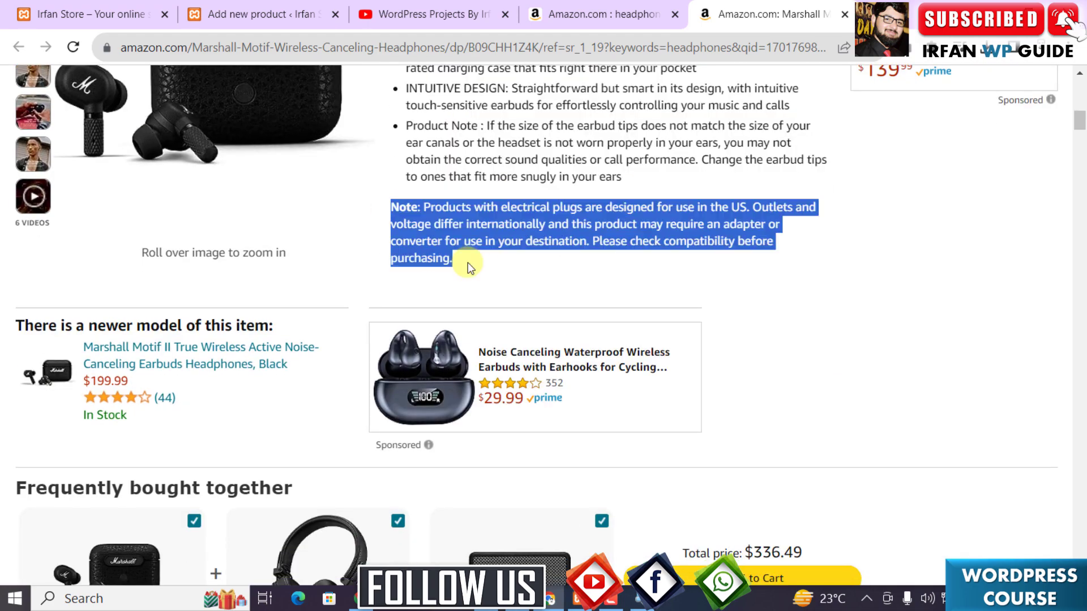
scroll(493, 247, up, 3)
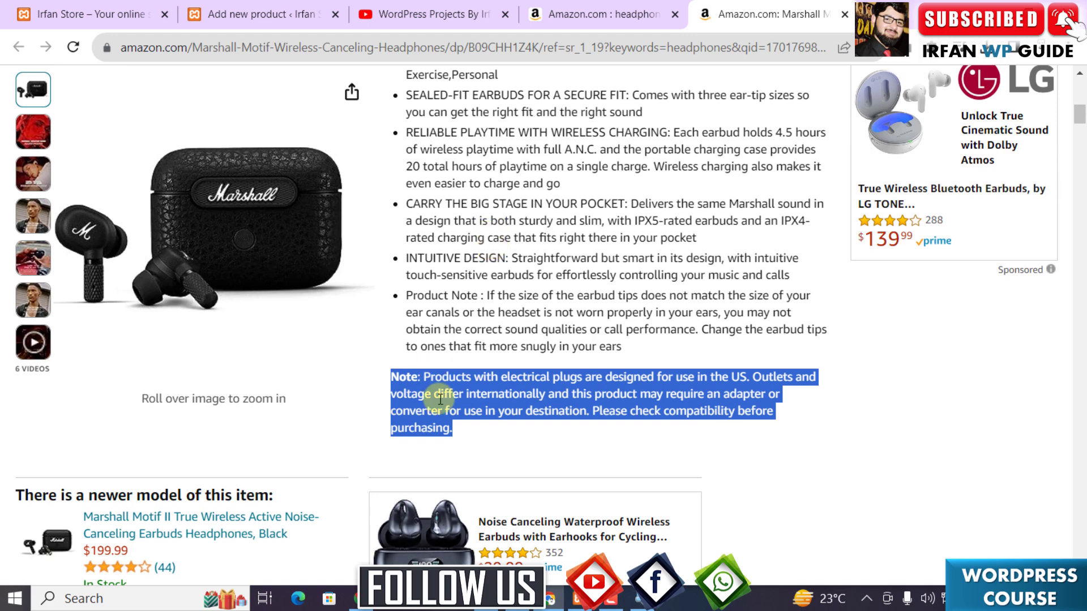
click(267, 15)
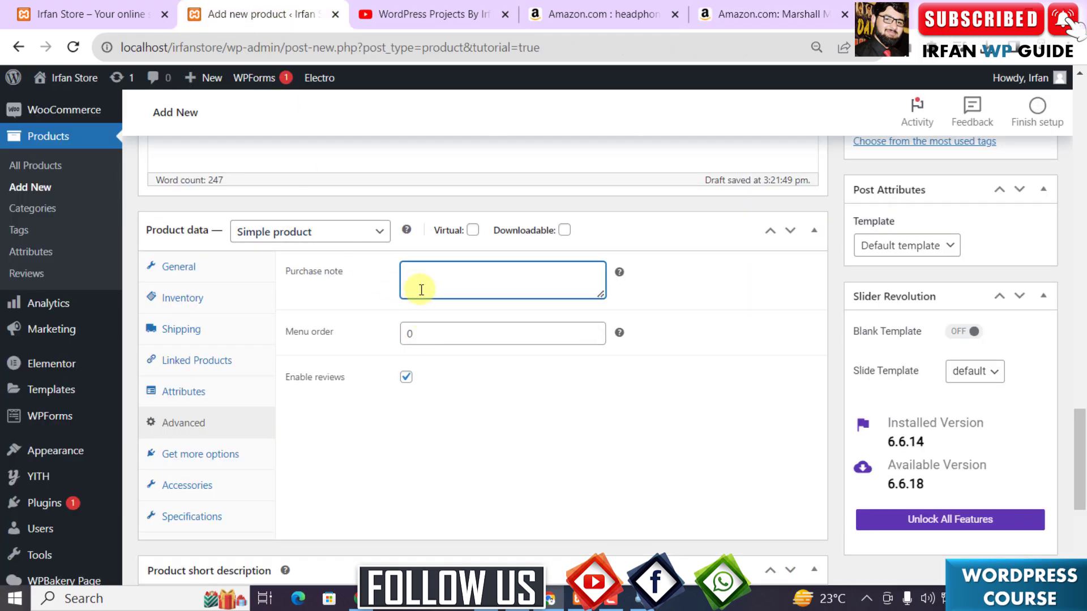
key(ctrl+v)
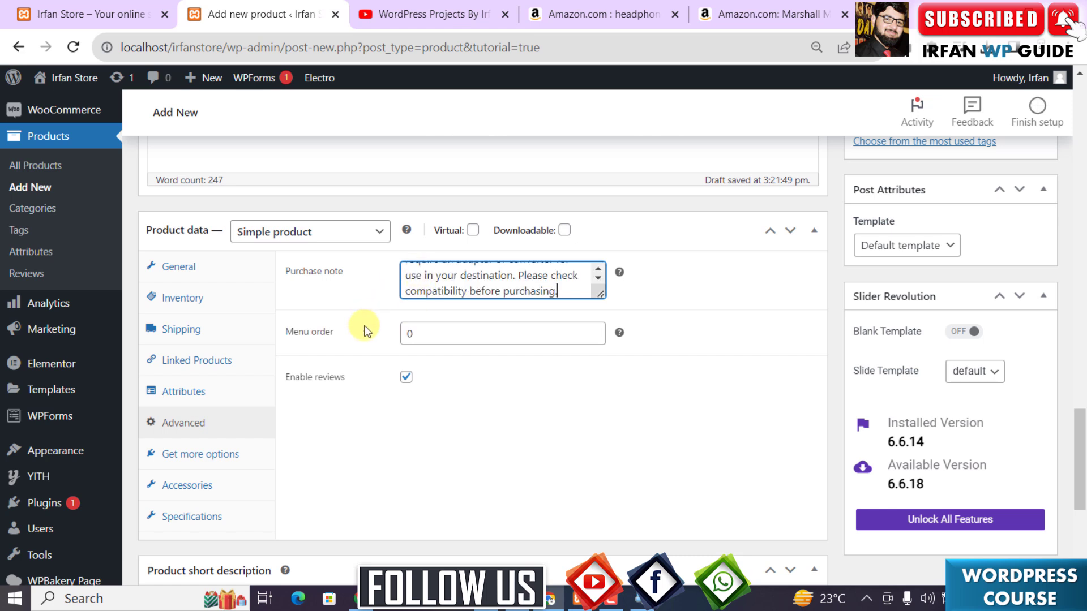
Step: Examine the suggested extensions, the Specifications settings and the available product types, keeping Simple product
click(218, 454)
scroll(474, 335, down, 3)
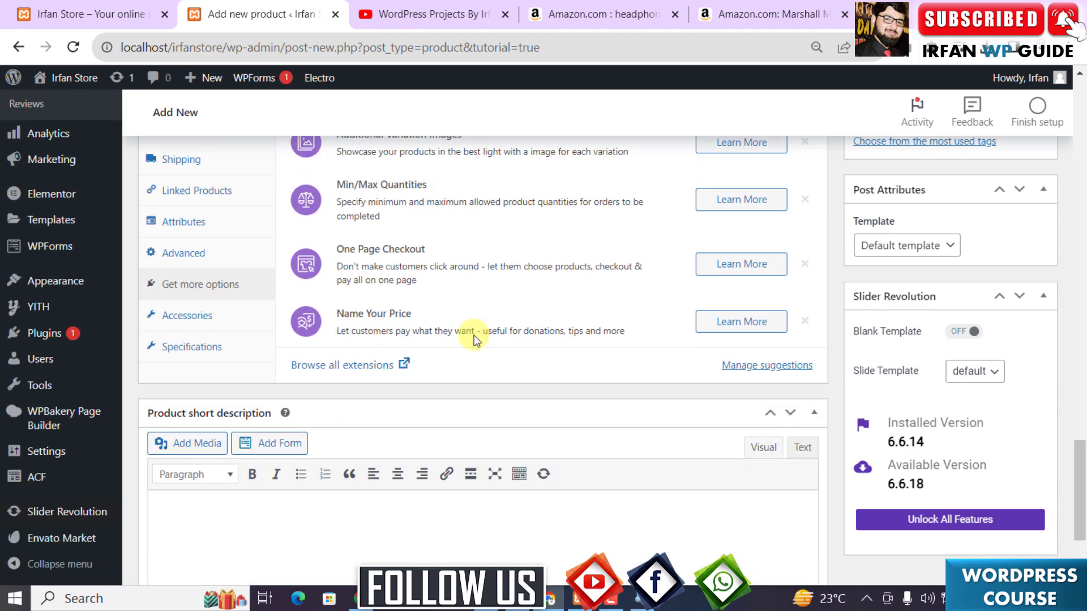
scroll(473, 318, up, 1)
click(170, 433)
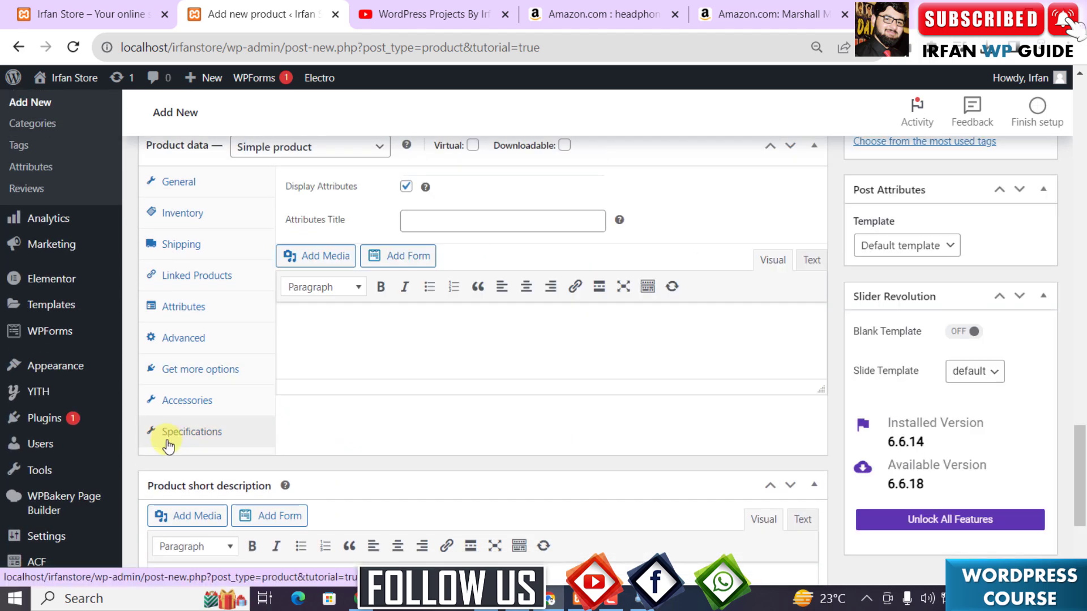
scroll(354, 365, up, 1)
scroll(355, 365, up, 1)
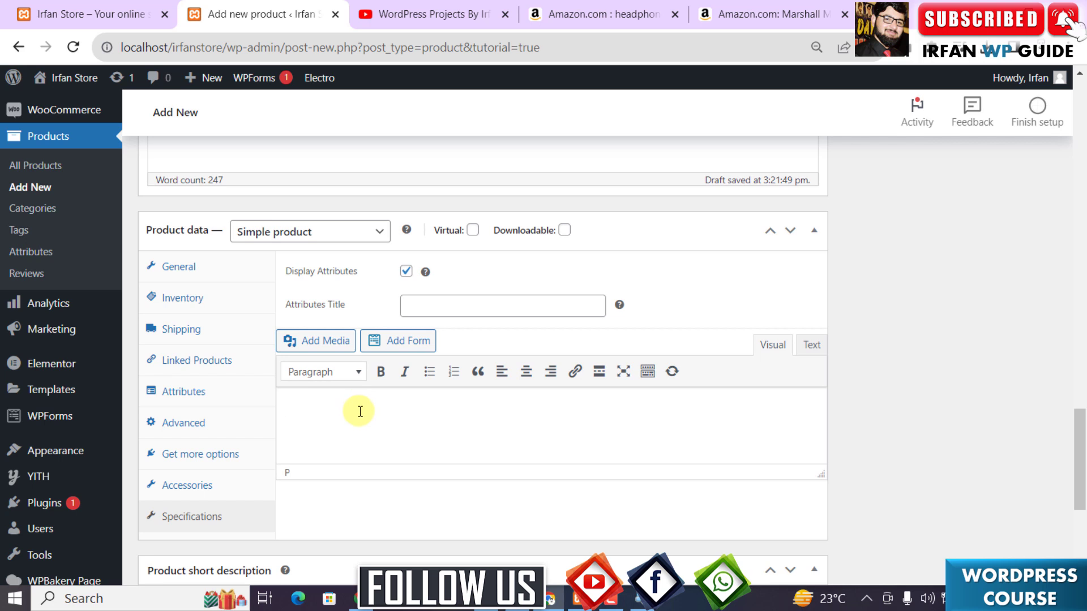
click(318, 239)
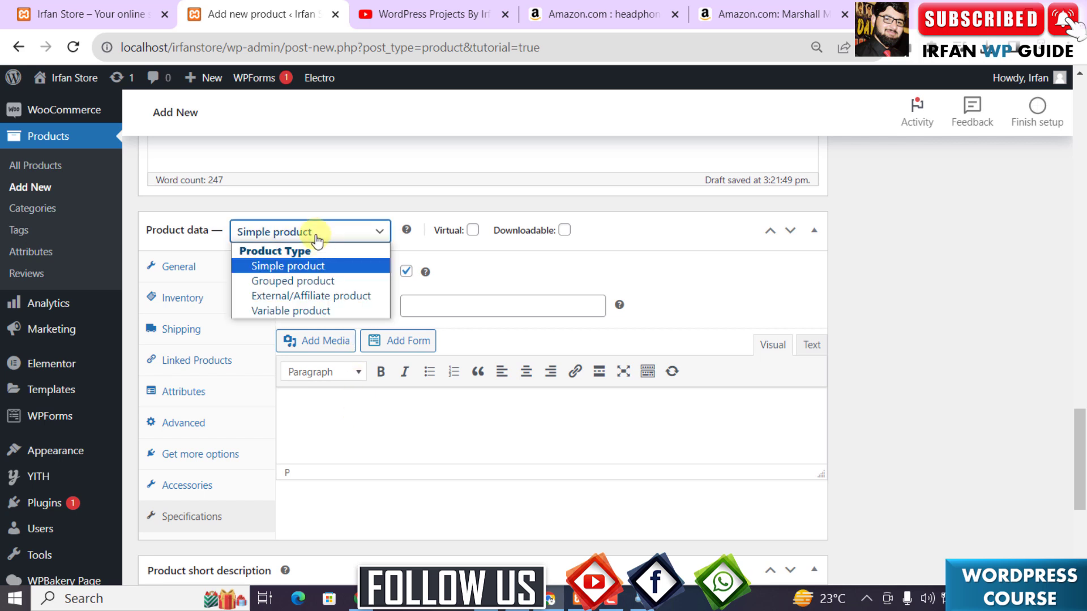
click(317, 238)
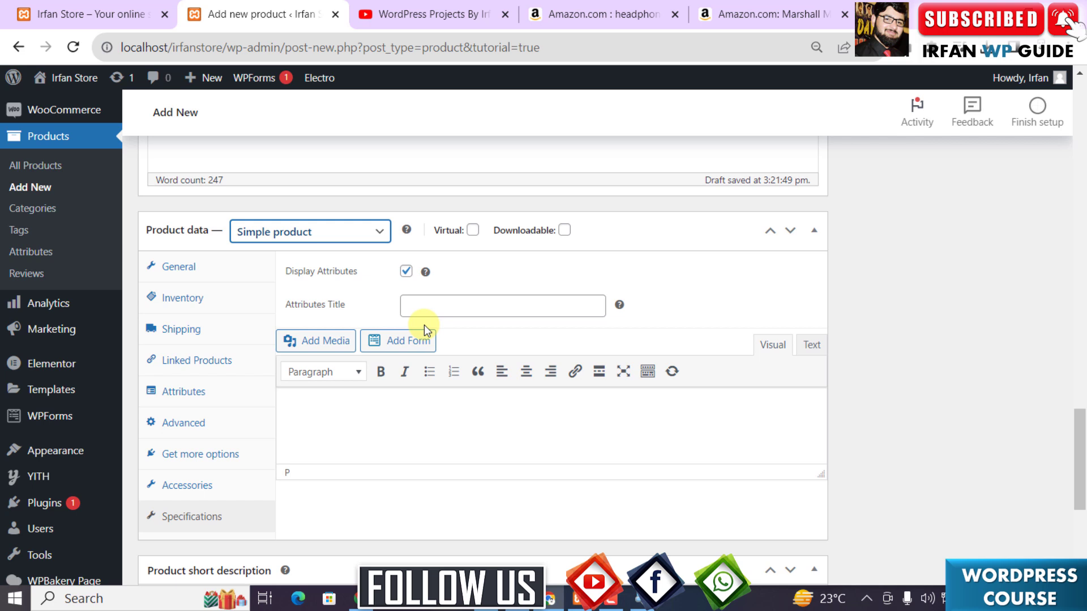
Step: Copy the specification table from Brand to Connectivity Technology on the Amazon page into the product short description
scroll(461, 396, down, 5)
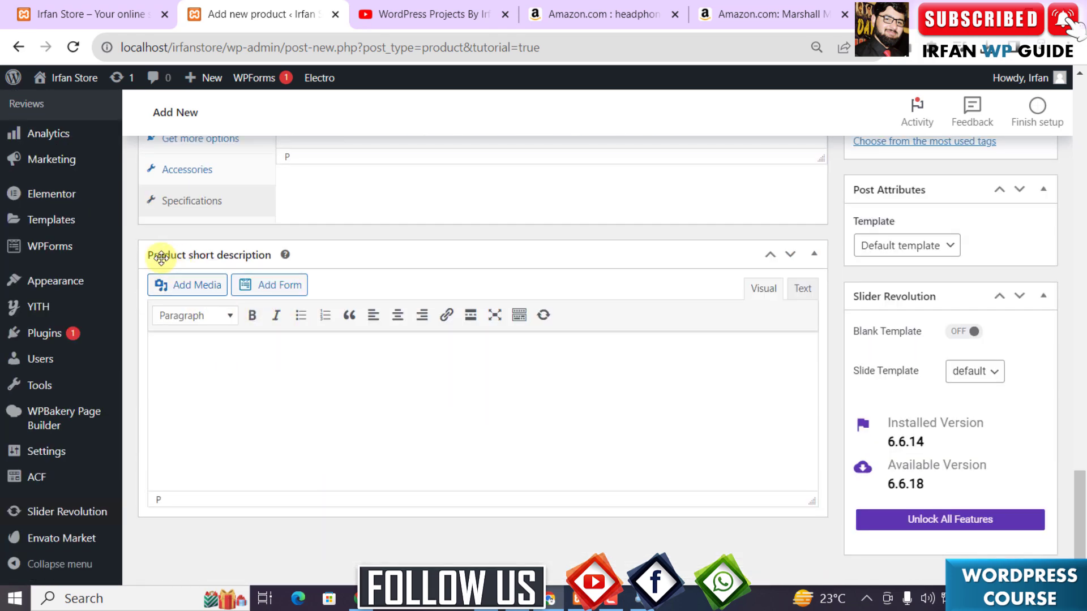
click(207, 367)
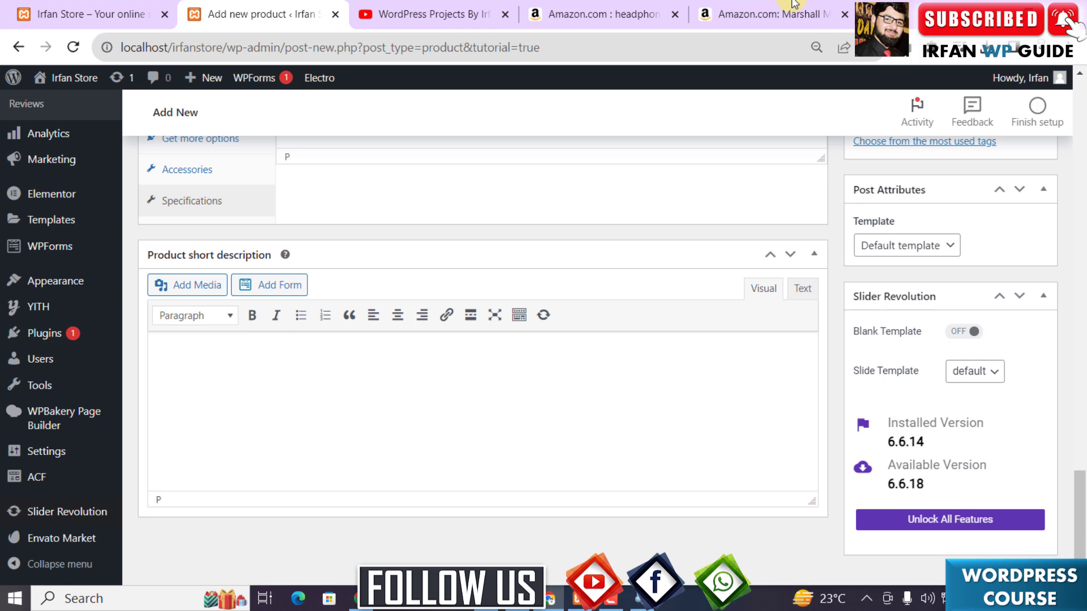
click(756, 13)
scroll(702, 262, up, 3)
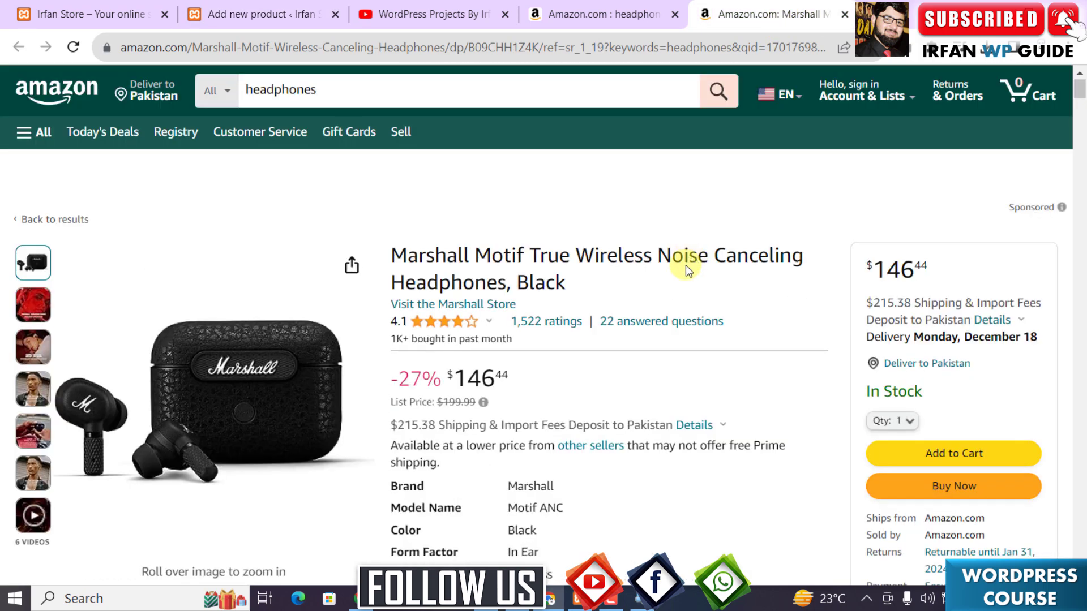
scroll(685, 265, down, 3)
drag(389, 314, 563, 406)
key(ctrl+c)
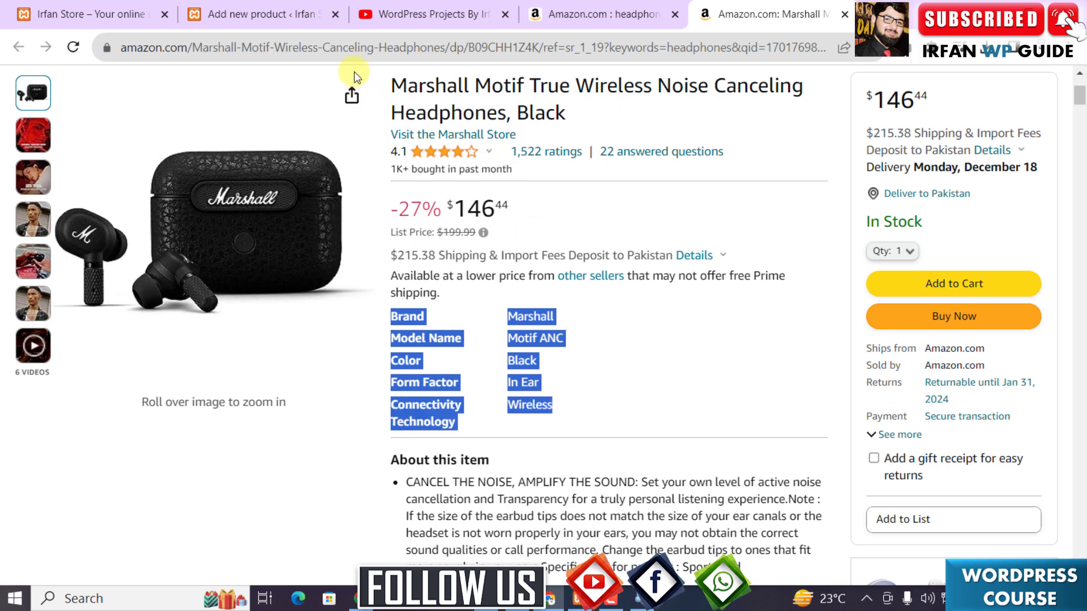
click(300, 14)
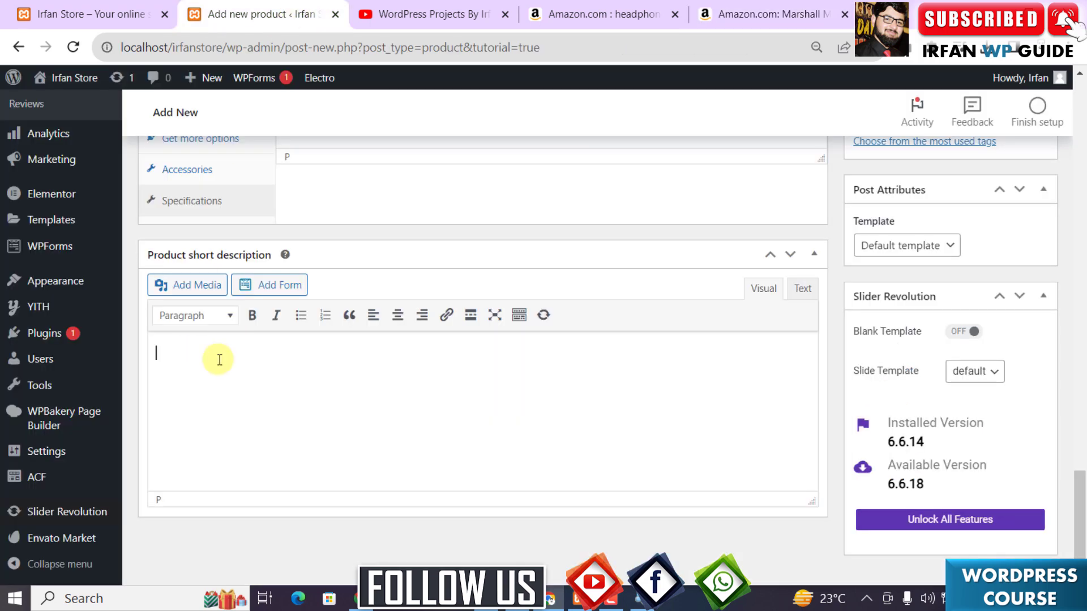
key(ctrl+v)
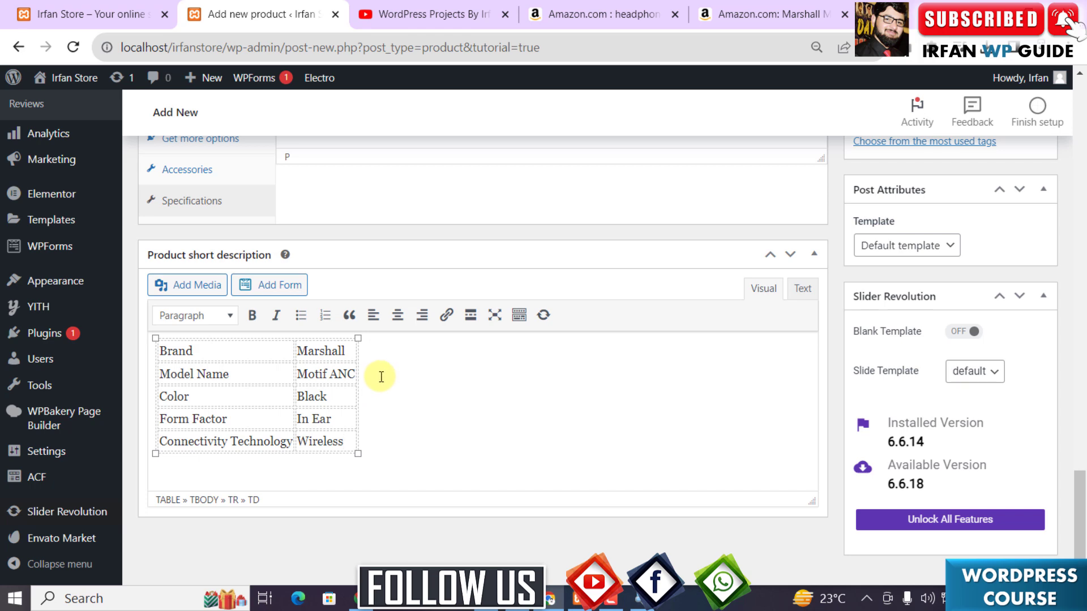
Step: Save the main Marshall earbuds and case image from the Amazon product page's image viewer to the Downloads folder
scroll(381, 377, up, 15)
scroll(1035, 339, up, 15)
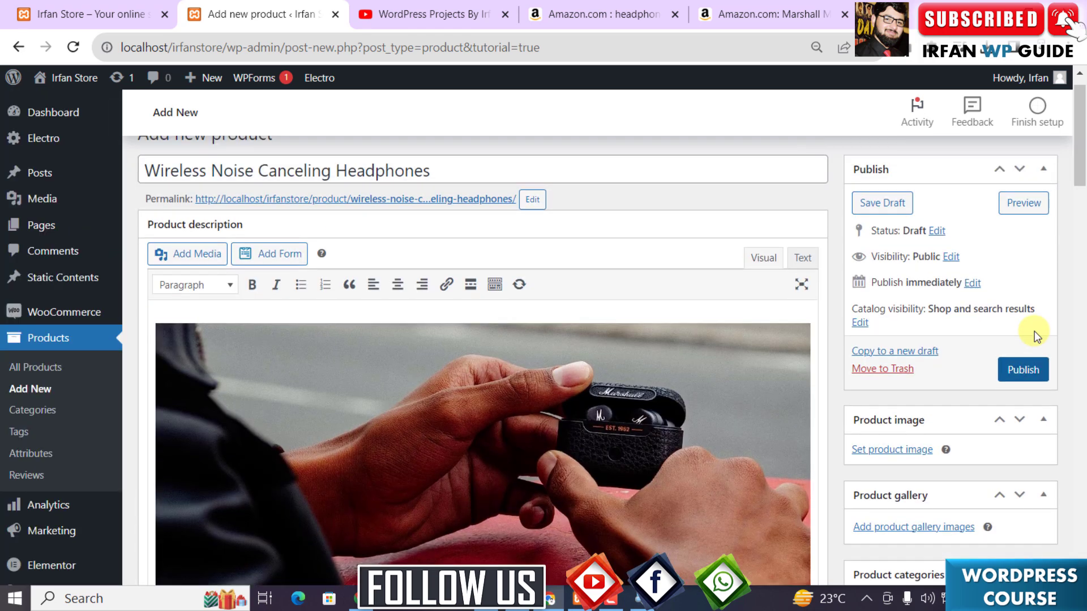
scroll(1036, 340, up, 1)
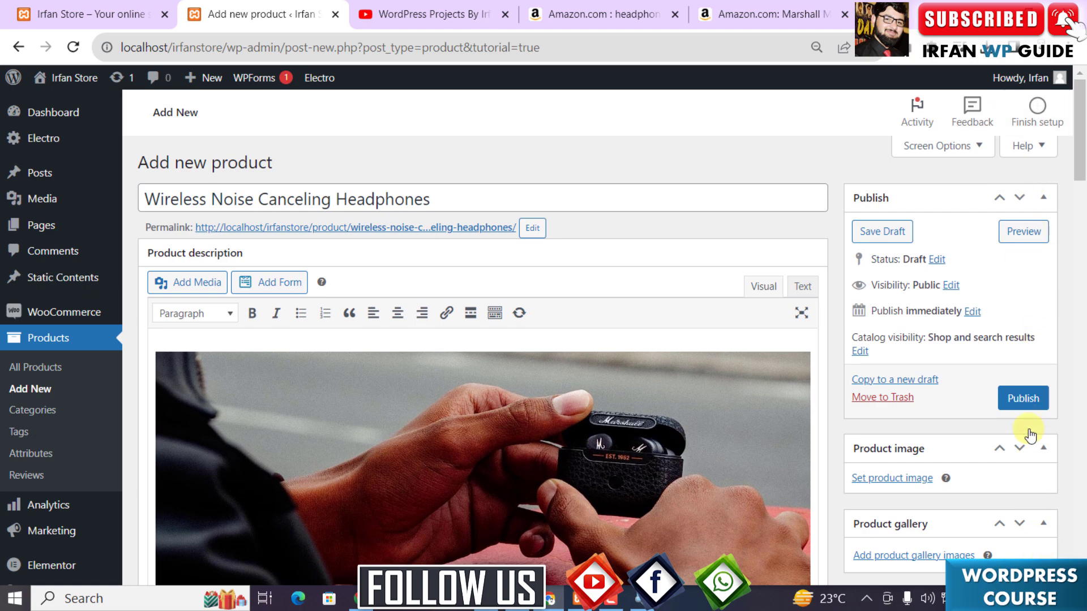
scroll(1023, 399, down, 3)
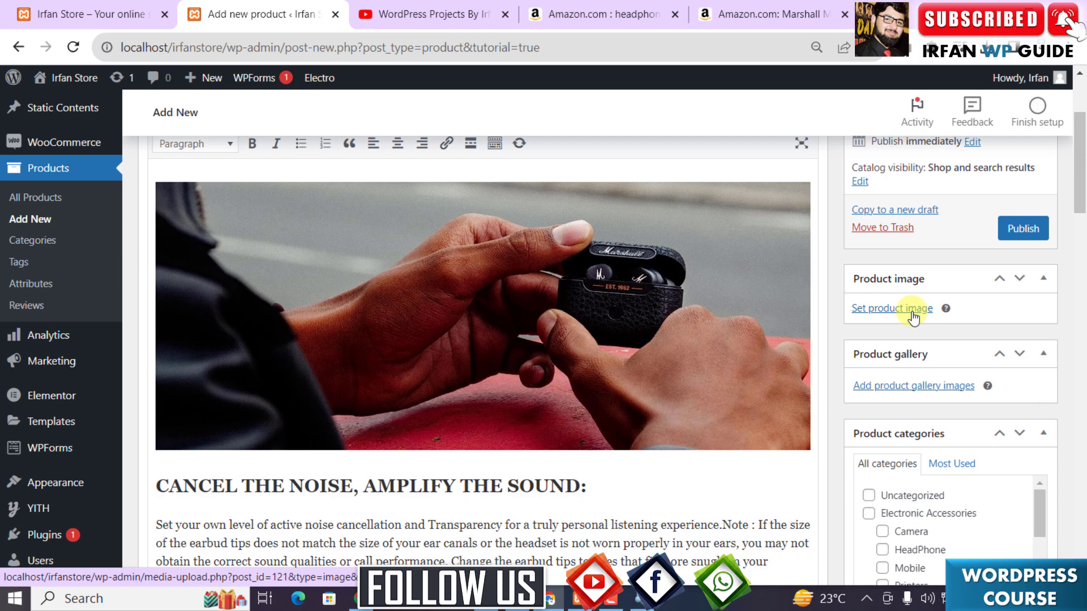
click(720, 17)
mouse_move(217, 221)
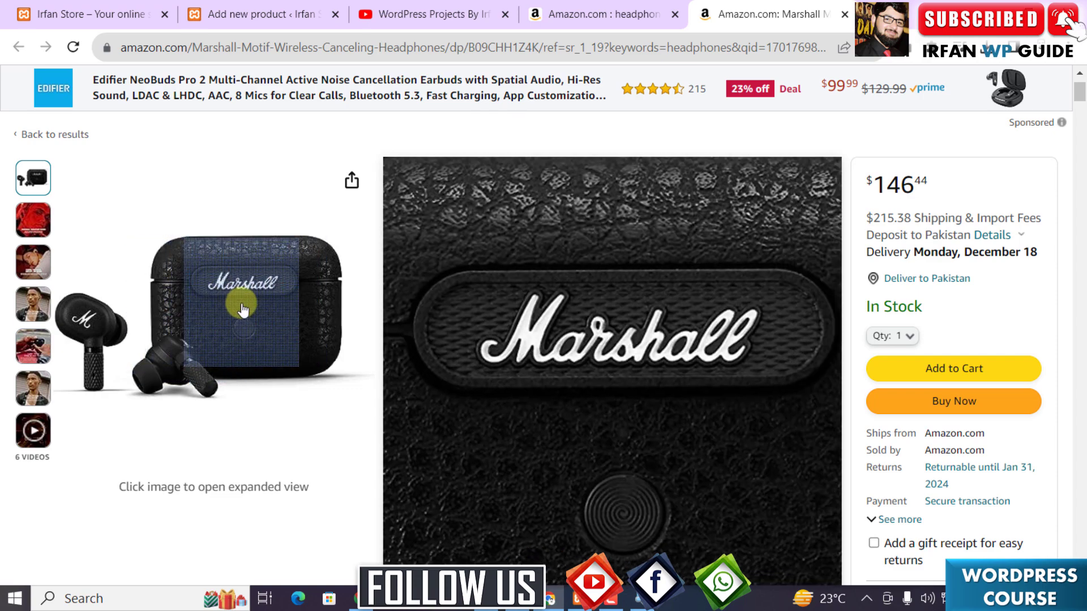
click(242, 308)
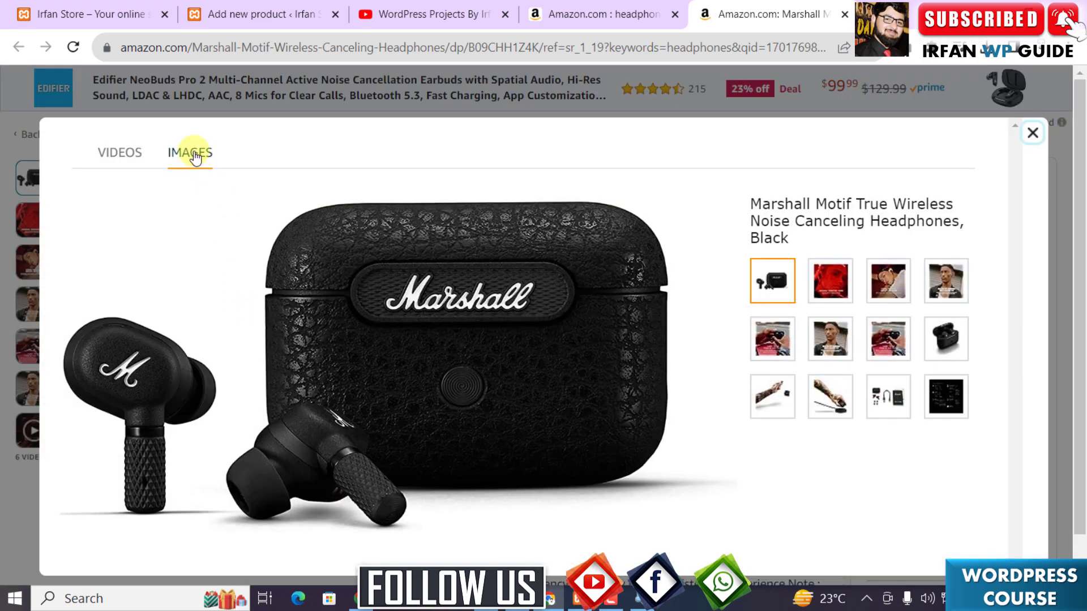
click(190, 166)
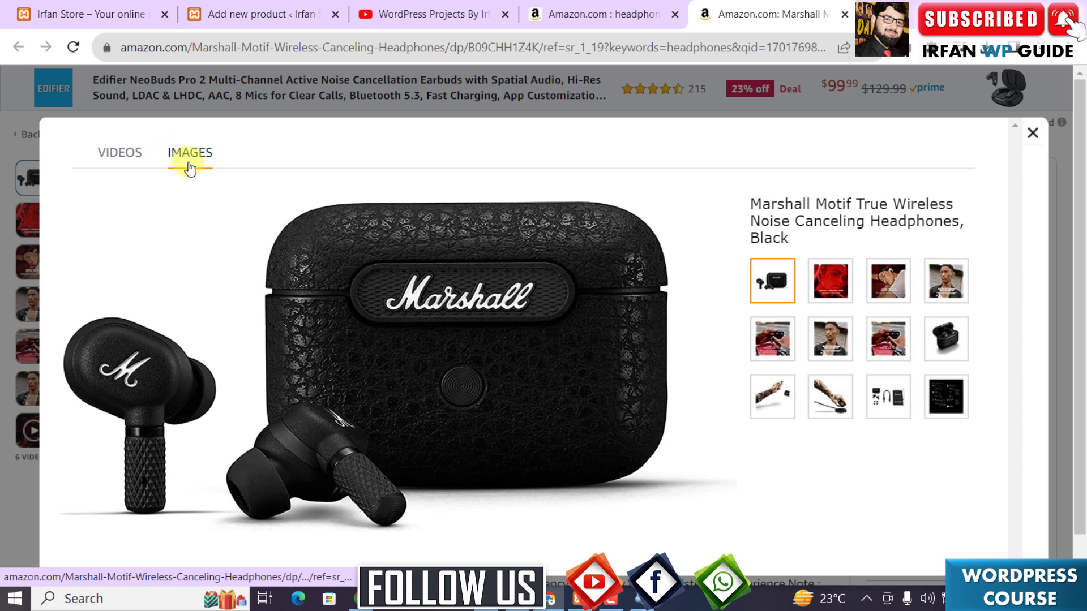
click(114, 153)
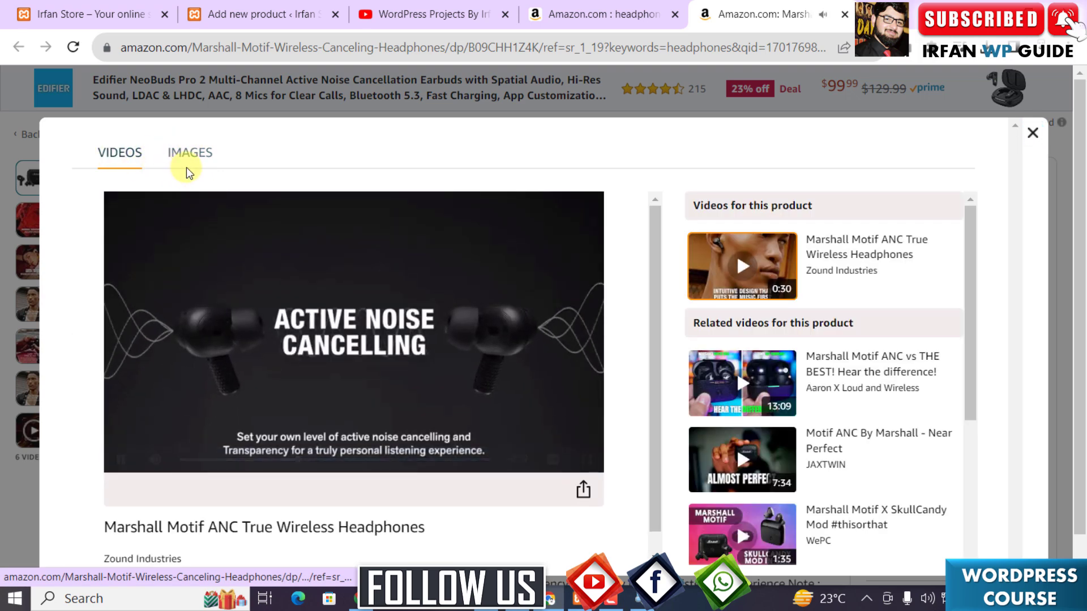
click(189, 151)
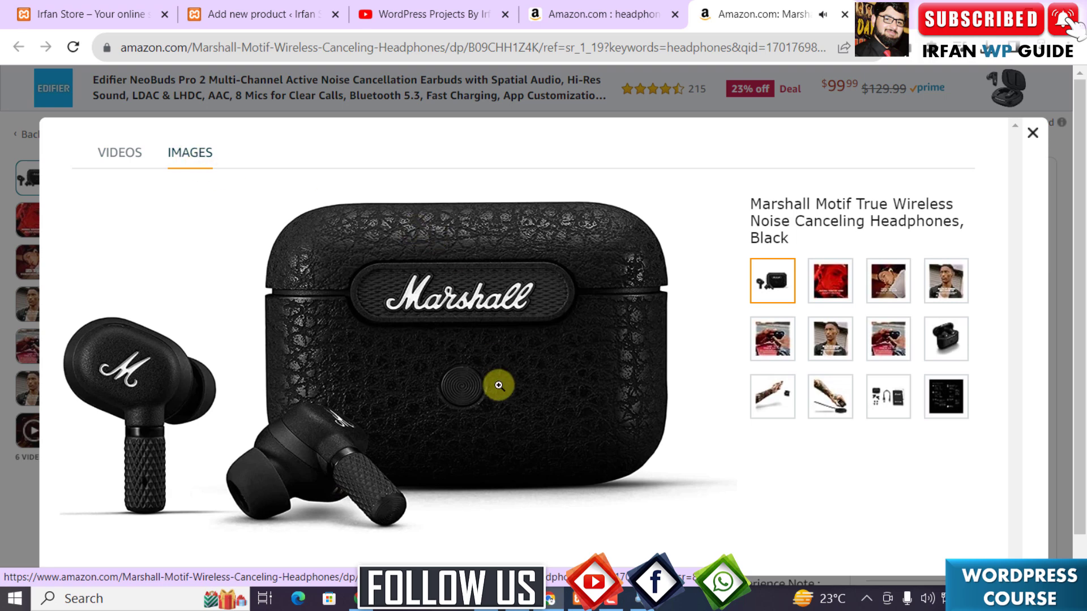
right_click(457, 272)
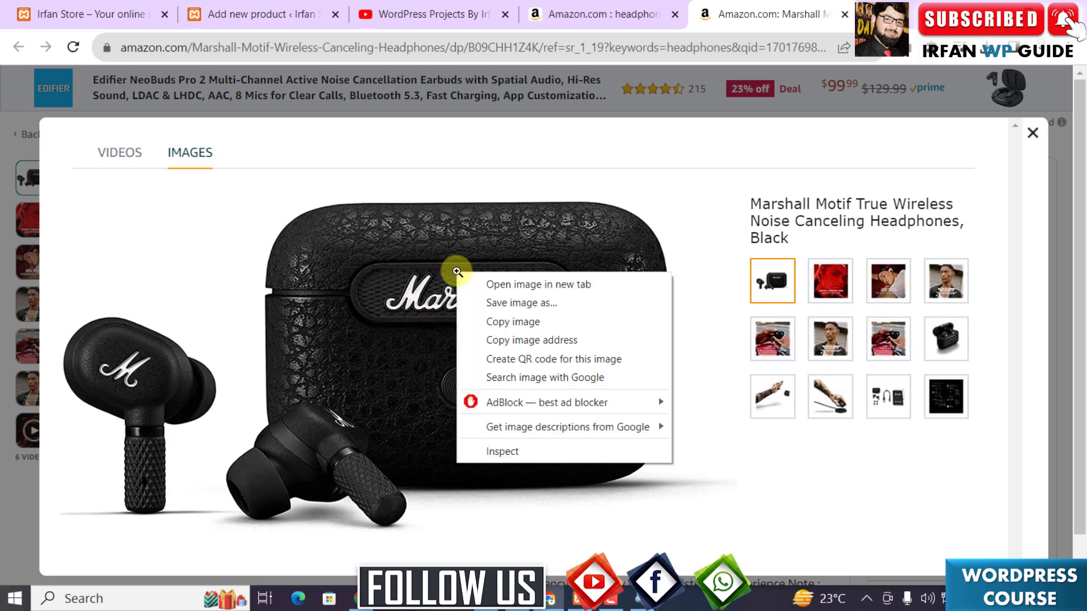
click(494, 304)
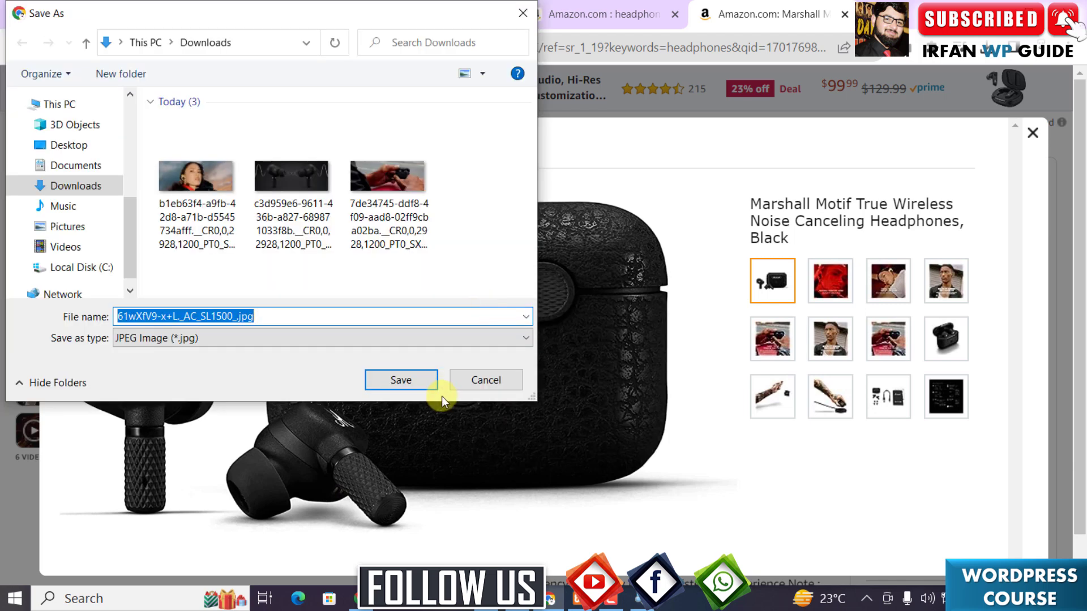
click(418, 380)
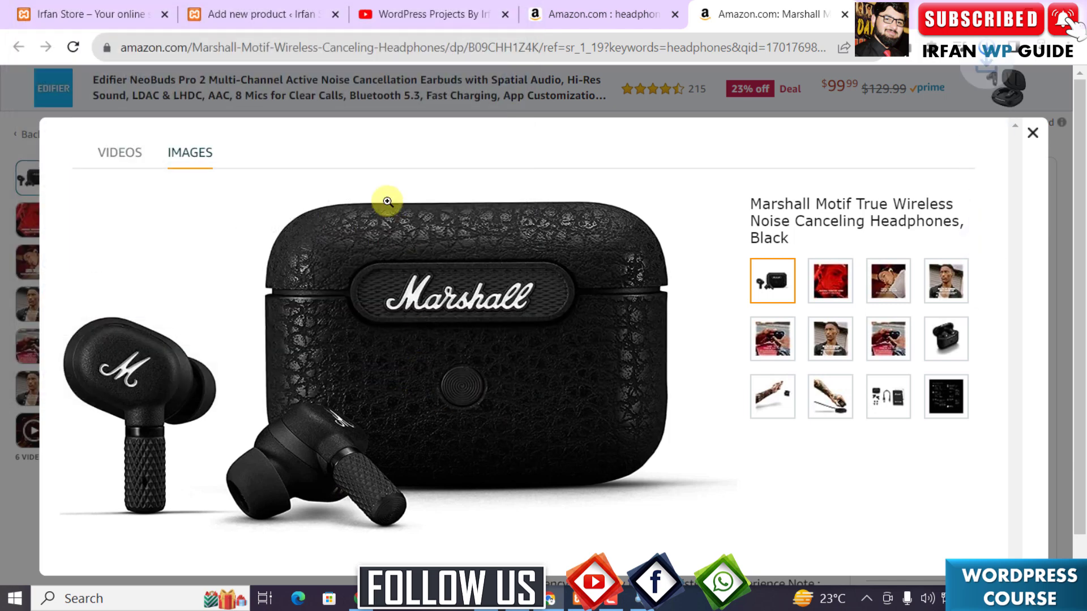
Step: Upload 61wXfV9-x+L._AC_SL1500_.jpg from Downloads on the WordPress product page and set it as the product image
click(267, 15)
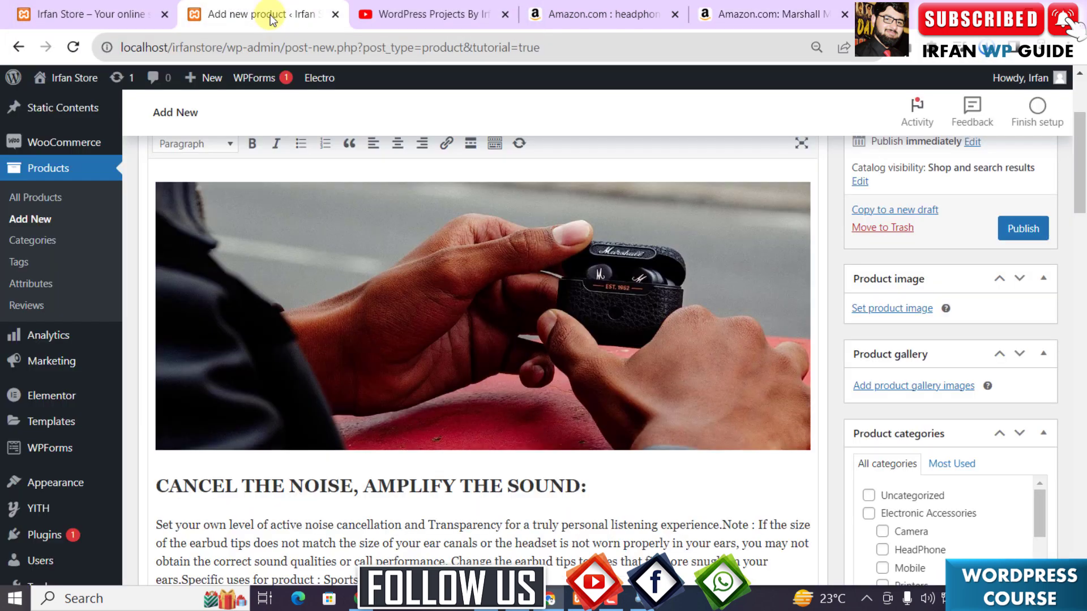
click(894, 310)
click(64, 142)
click(543, 352)
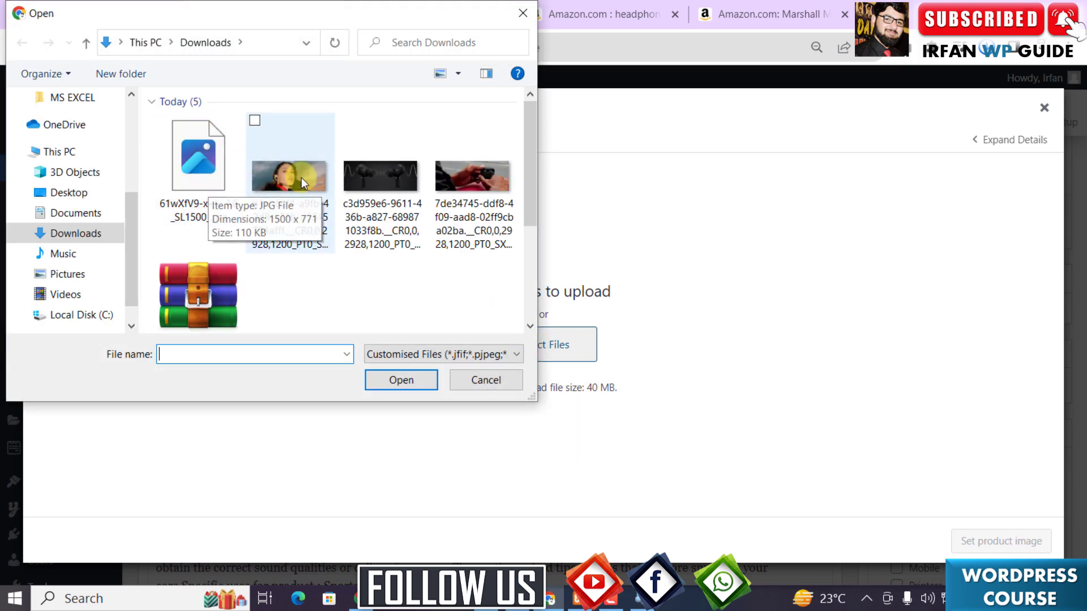
click(192, 188)
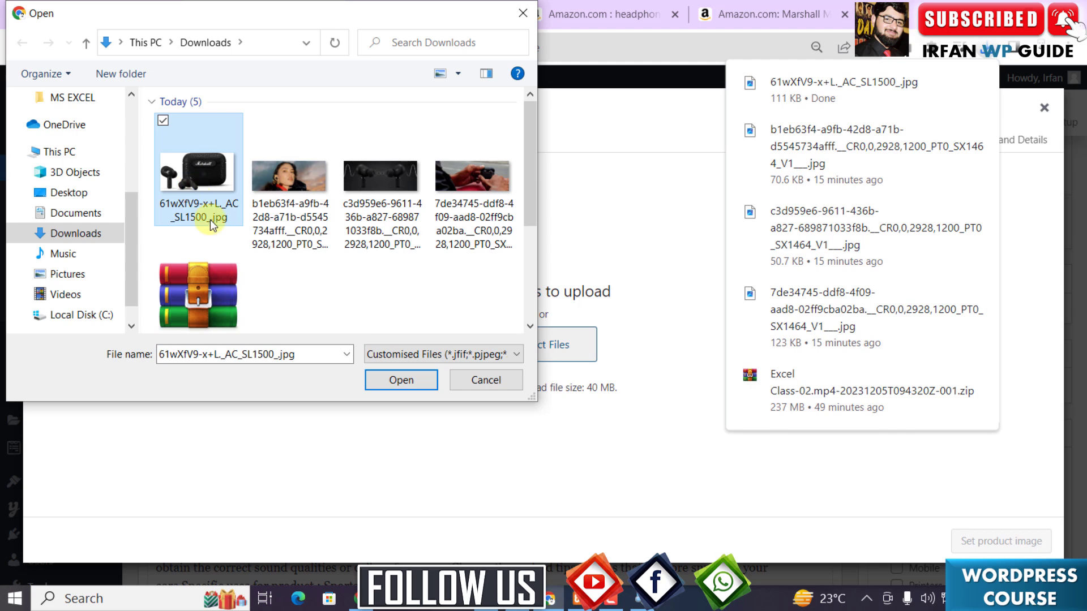
click(396, 379)
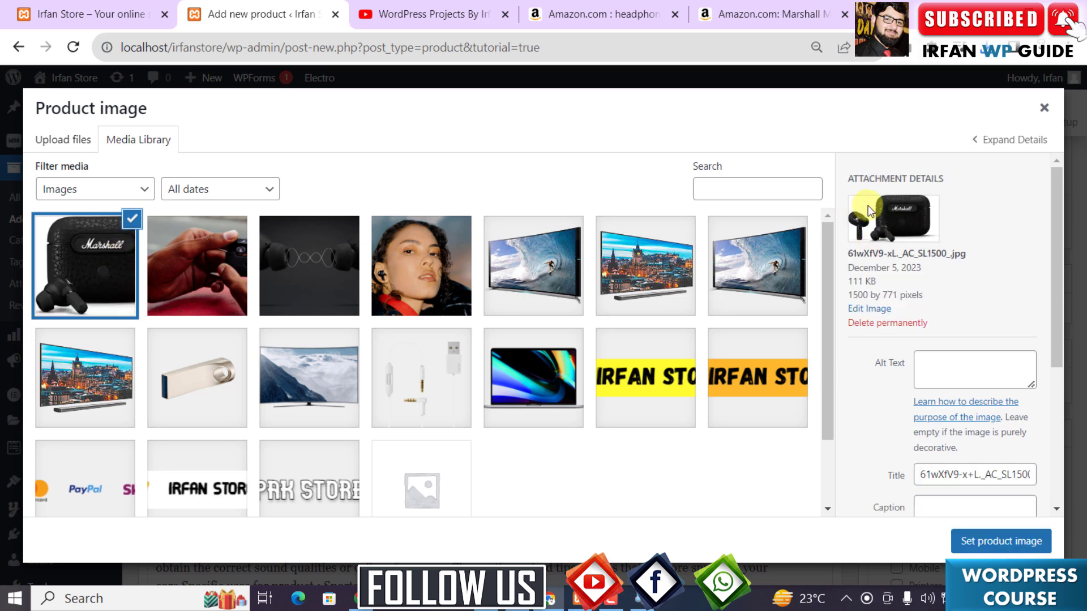
click(1012, 543)
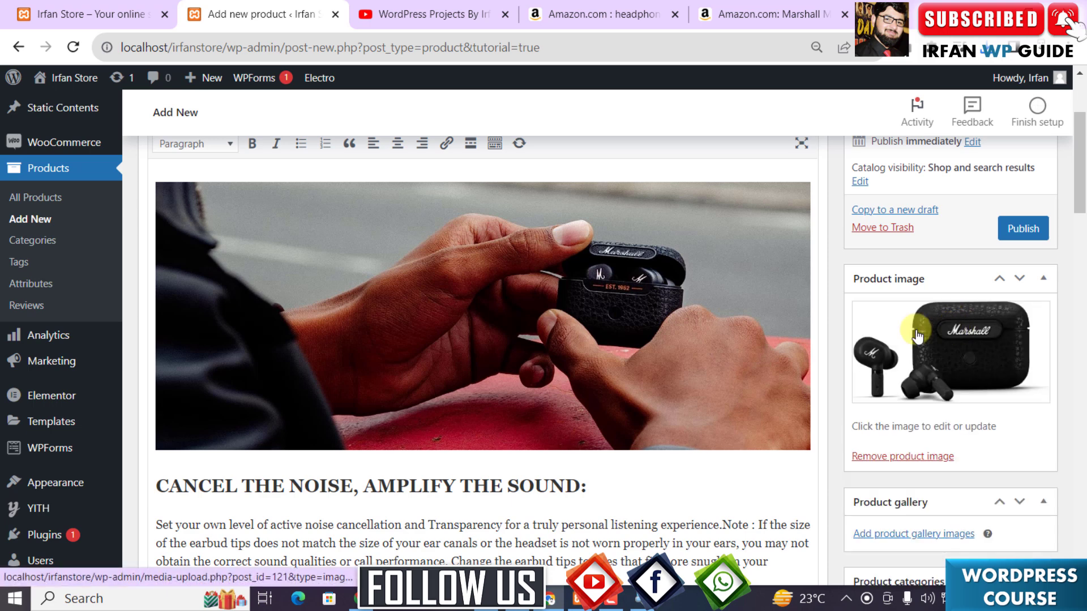
Step: Save the "Cancel the noise, amplify the sound" image from the Amazon image viewer to the Downloads folder
scroll(971, 348, down, 3)
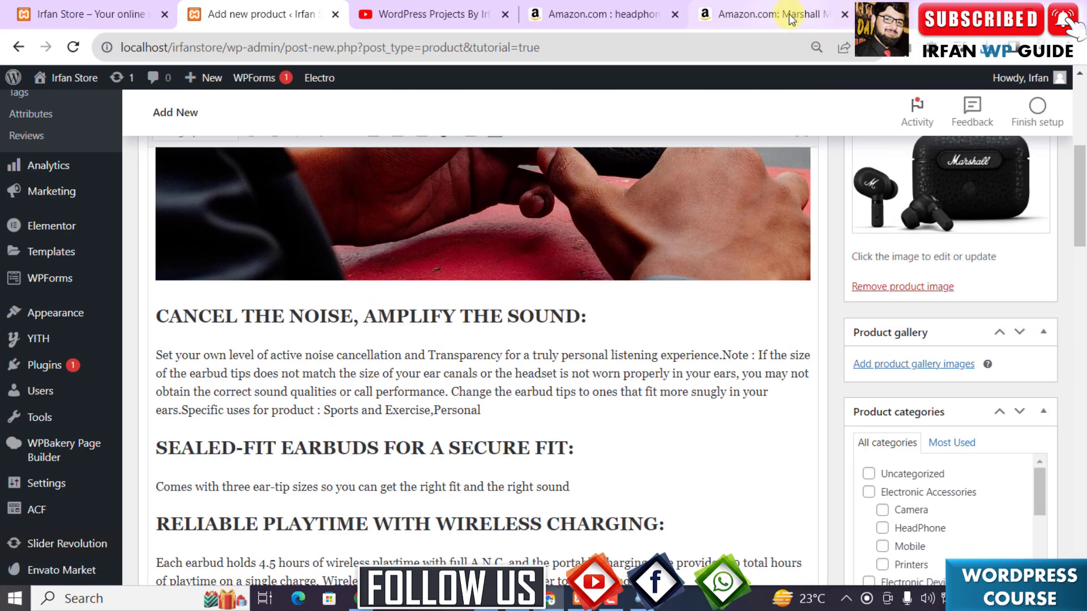
click(780, 27)
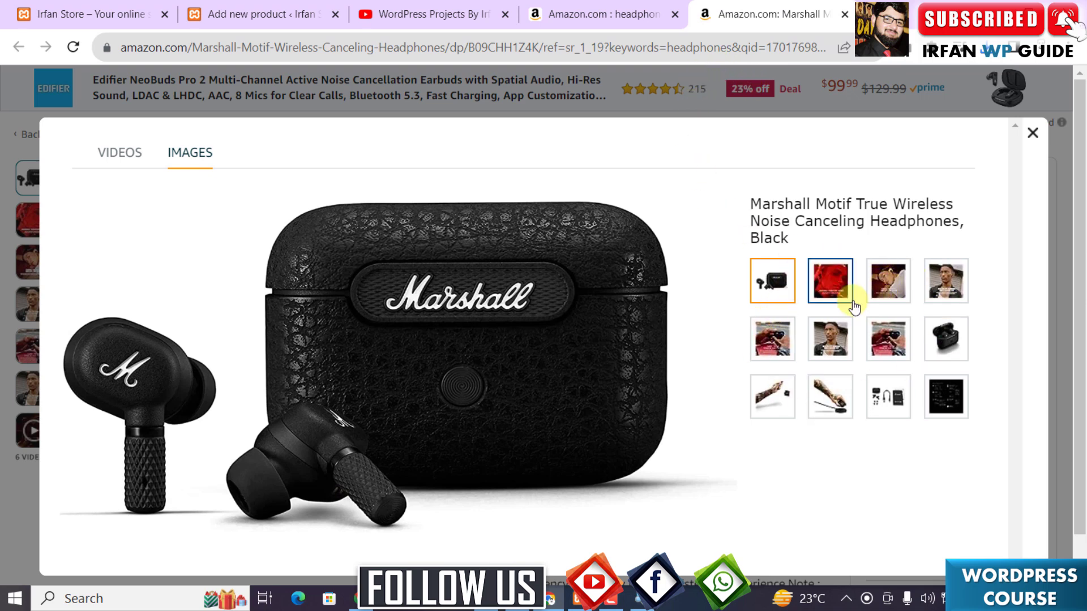
click(825, 282)
click(888, 281)
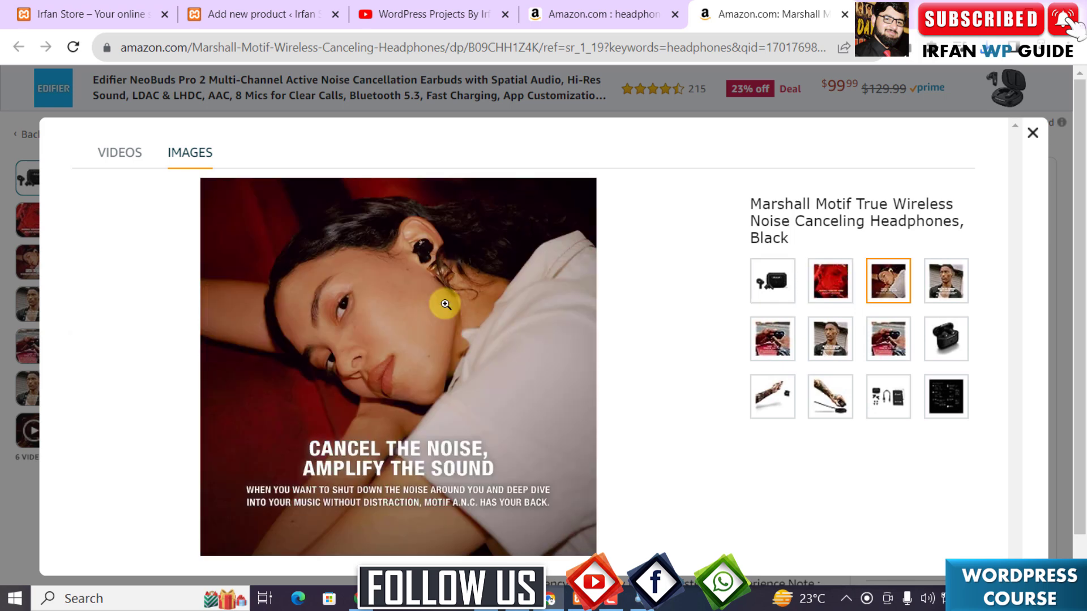
right_click(407, 289)
click(442, 322)
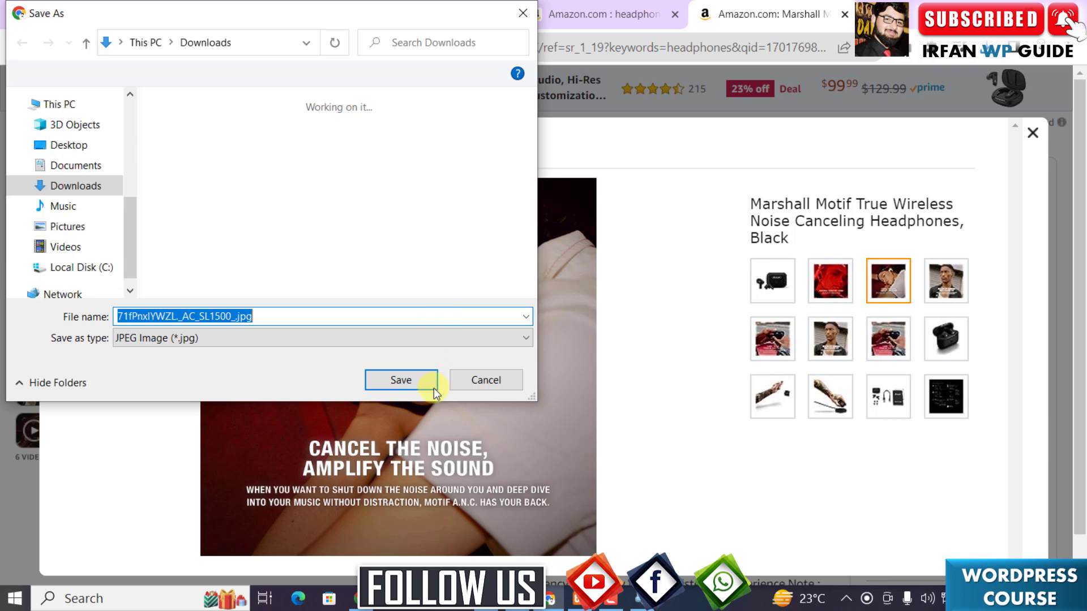
click(421, 388)
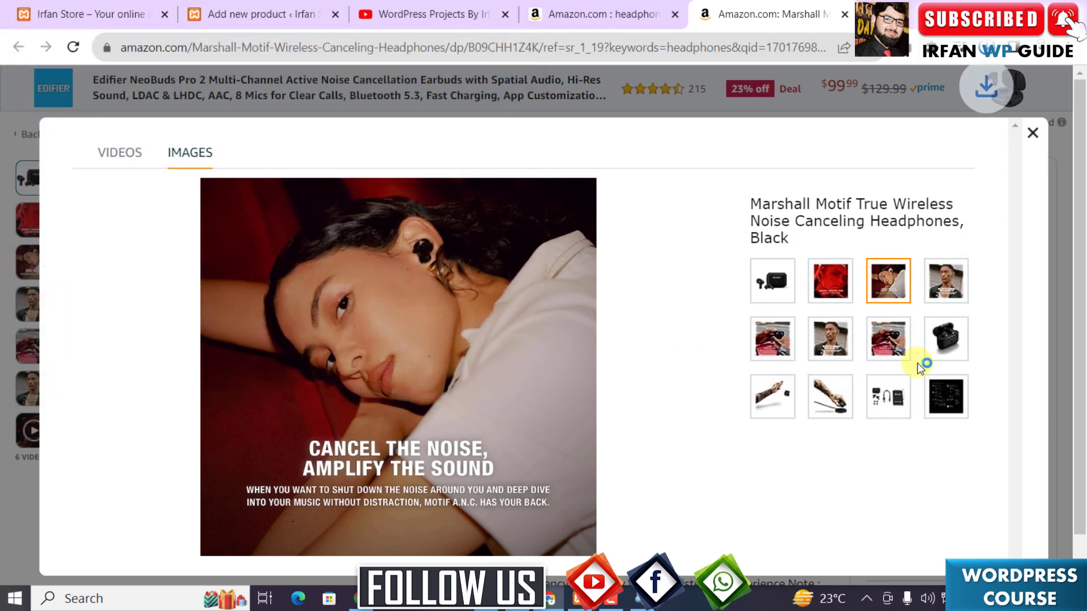
Step: Save the image of the open charging case with both earbuds inside to the Downloads folder
click(940, 344)
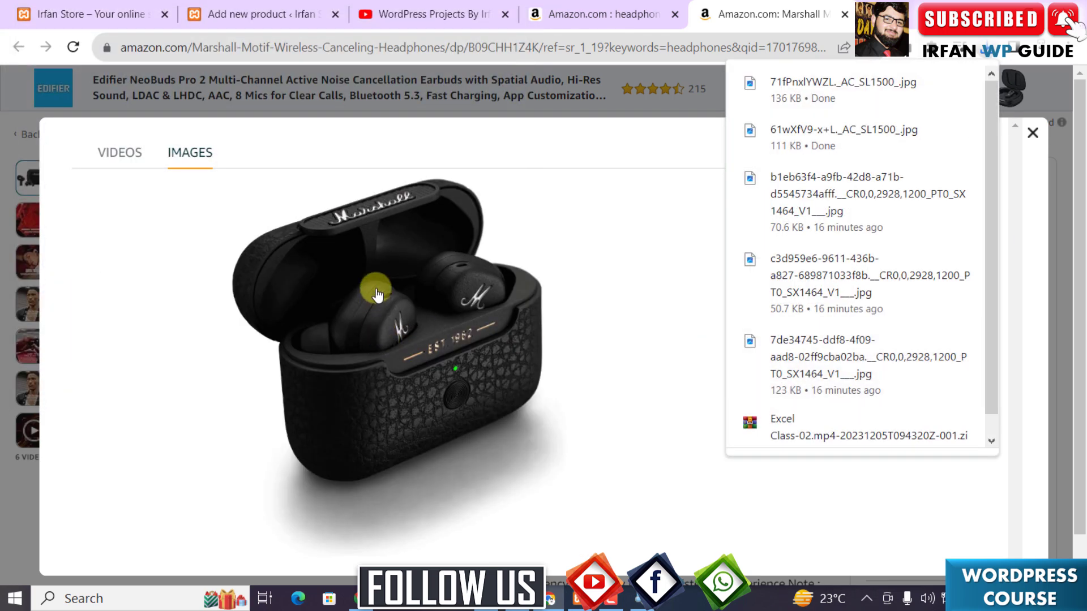
right_click(406, 260)
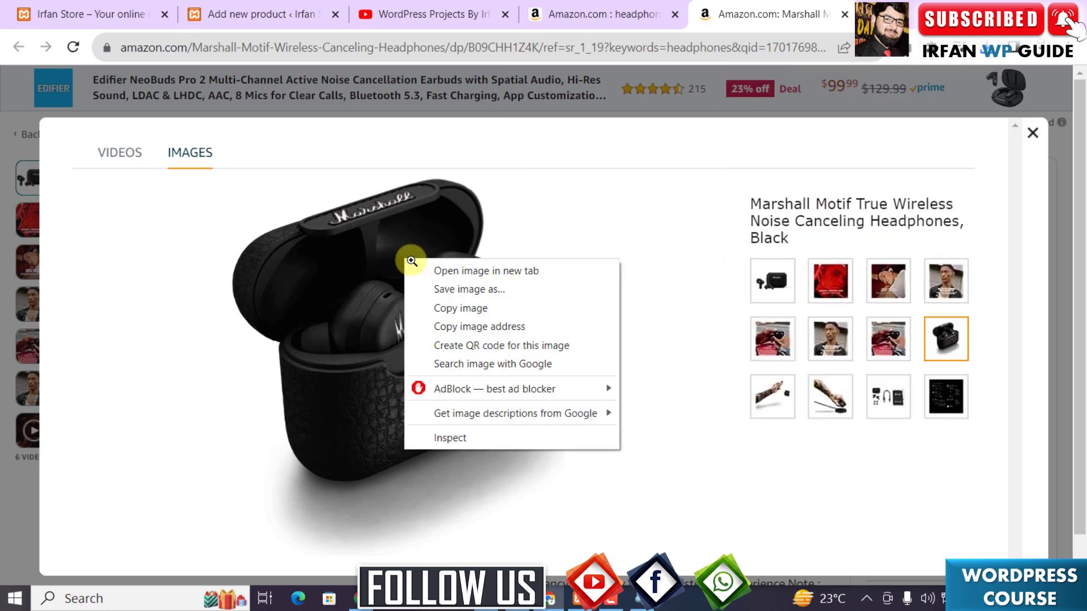
click(438, 289)
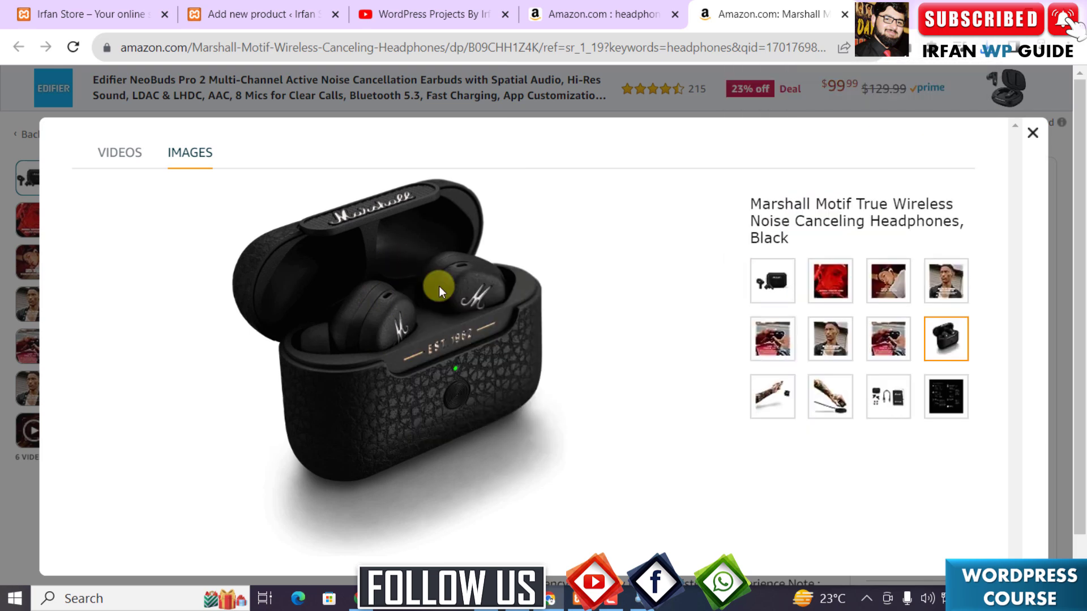
click(414, 382)
Step: Save the image of the tattooed hand holding the case over the wireless charging pad to Downloads
click(836, 399)
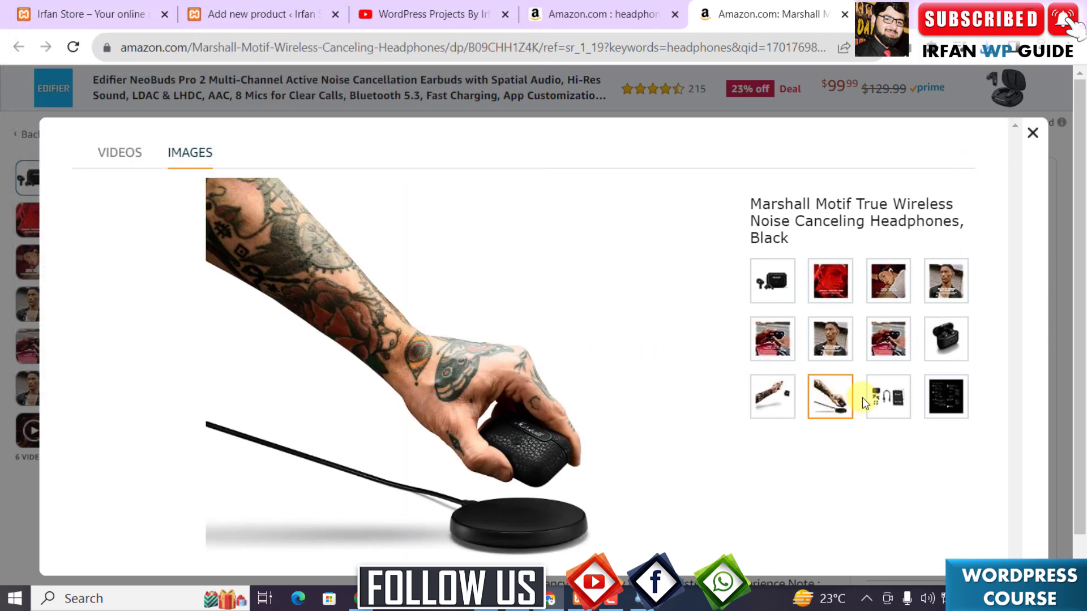
right_click(501, 315)
click(520, 352)
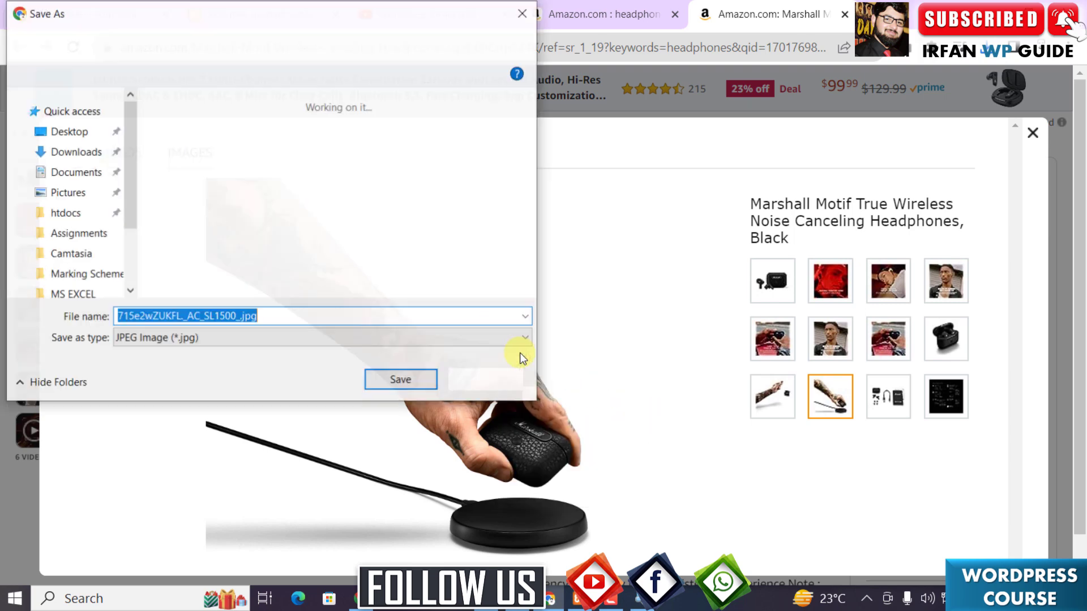
click(410, 379)
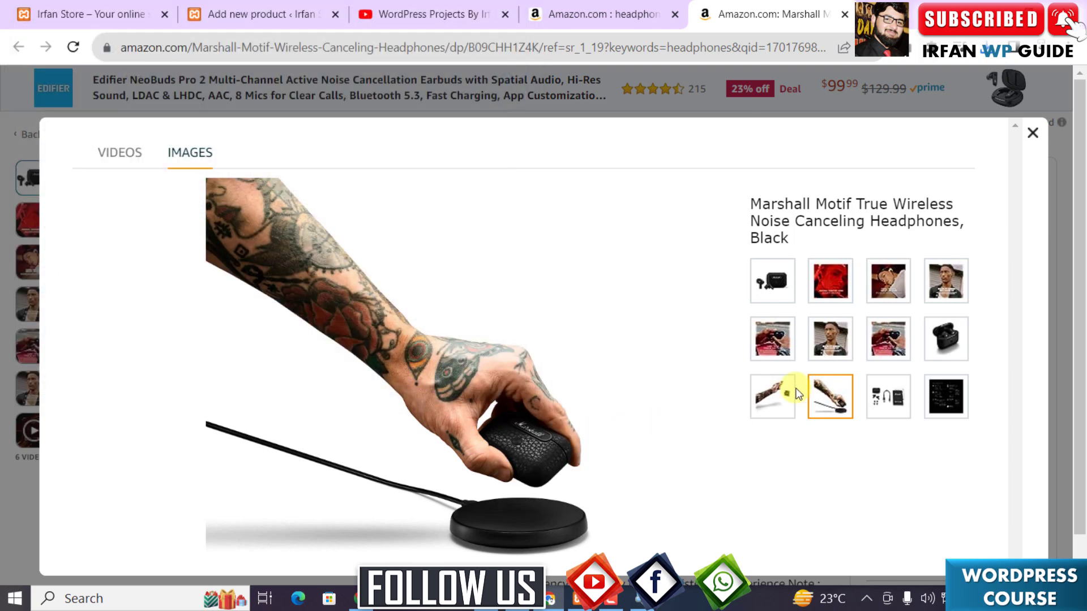
Step: Save the image of the box contents with cable and quick start guide, view the technical specifications image and close the viewer
click(888, 399)
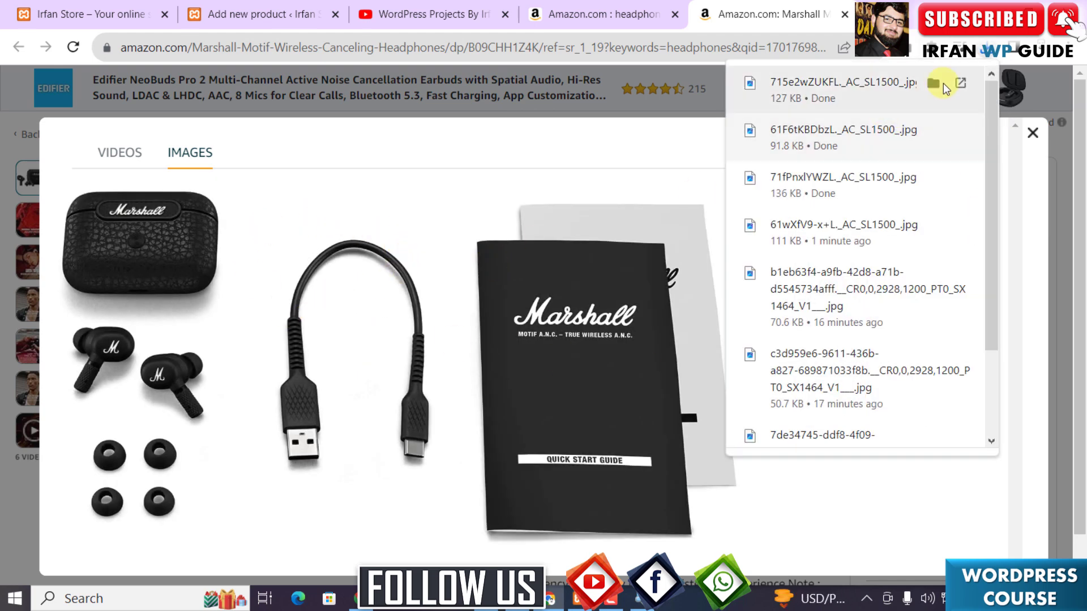
click(987, 50)
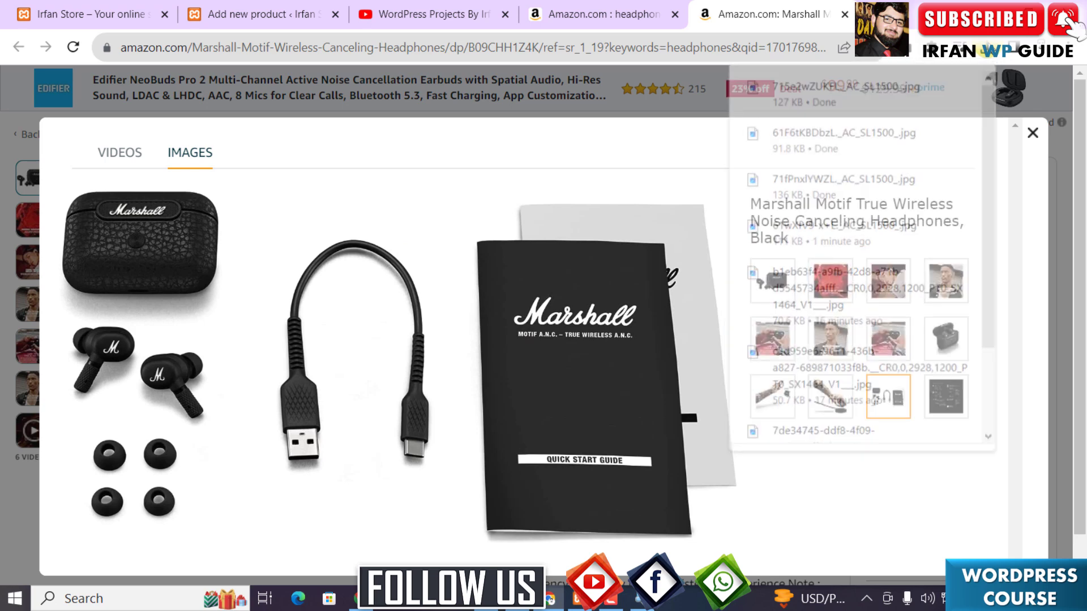
right_click(403, 256)
click(945, 396)
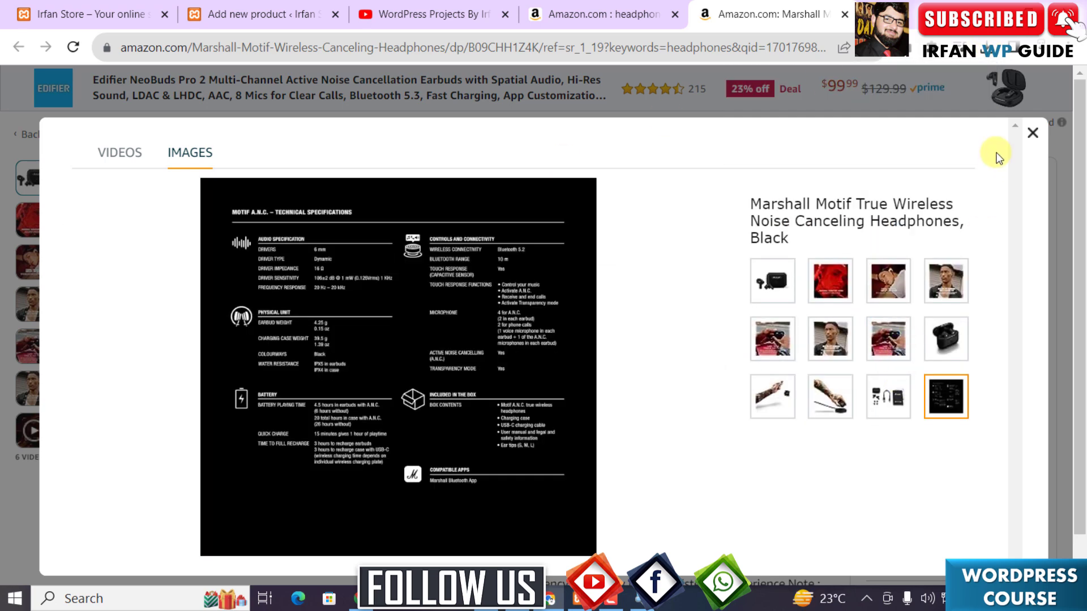
click(1033, 133)
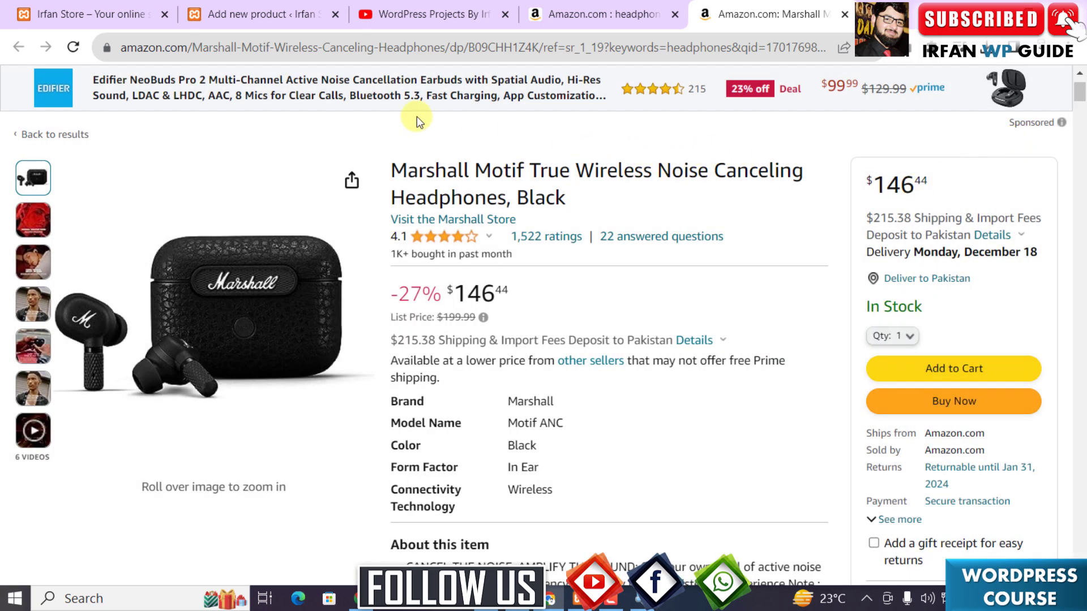
Step: Back on the product editing page, upload the four newest JPG images from Downloads and add them to the product gallery
click(262, 17)
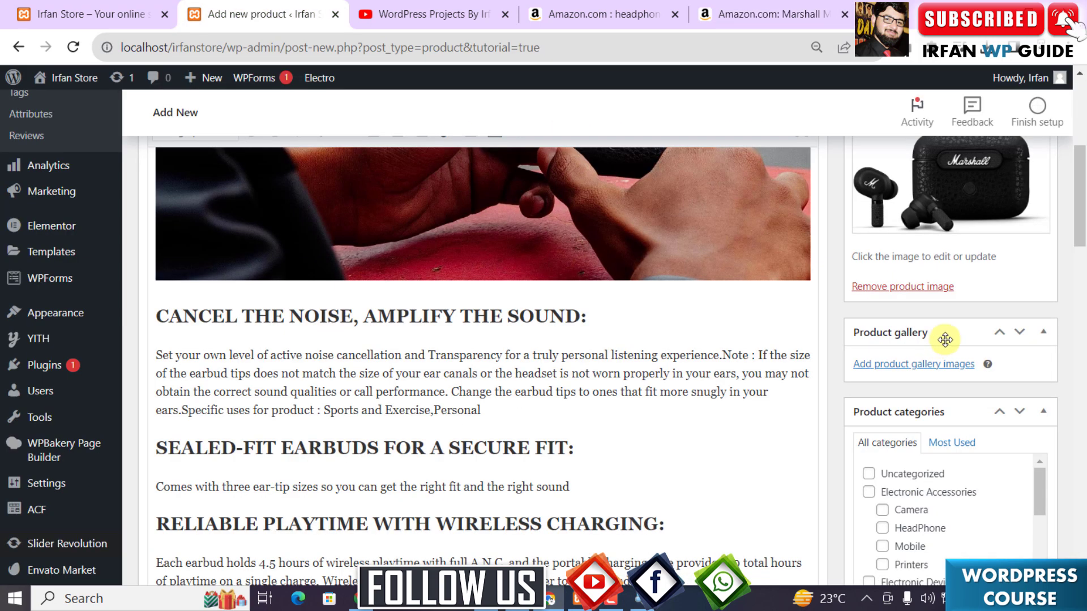
click(893, 366)
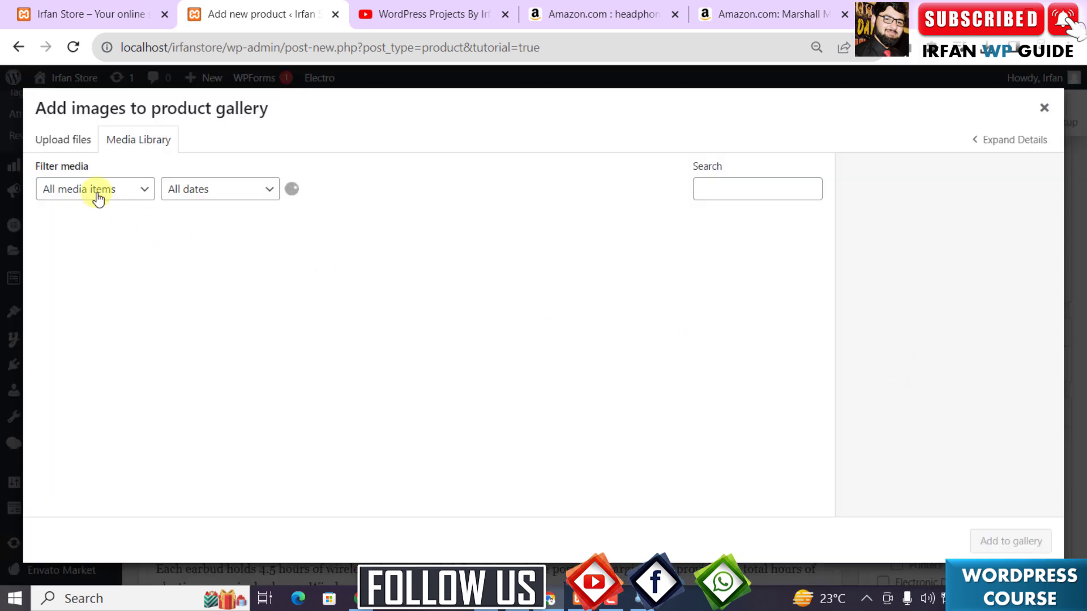
click(59, 140)
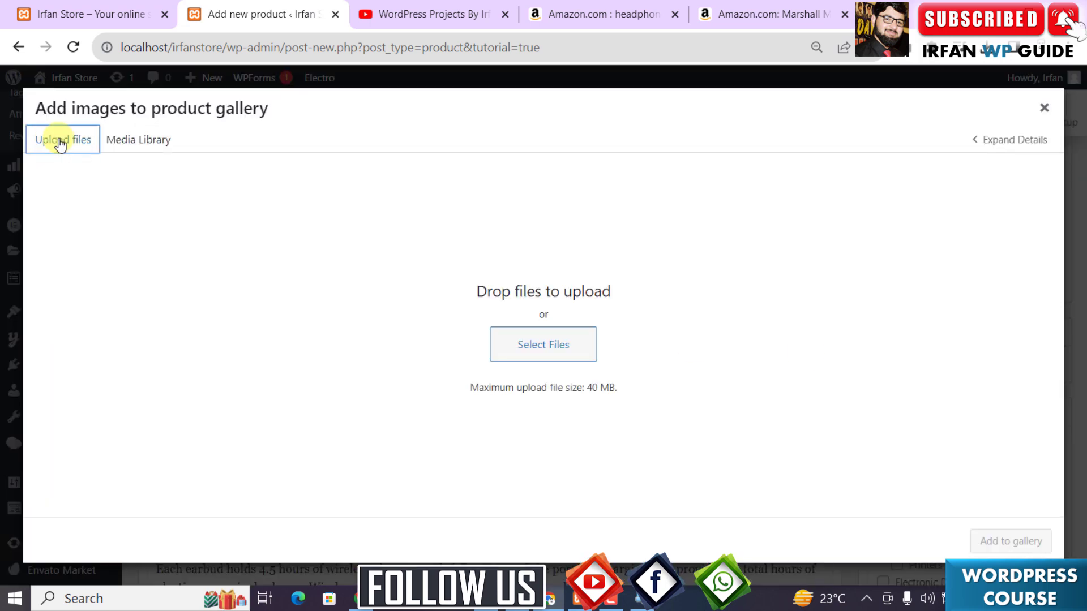
click(538, 347)
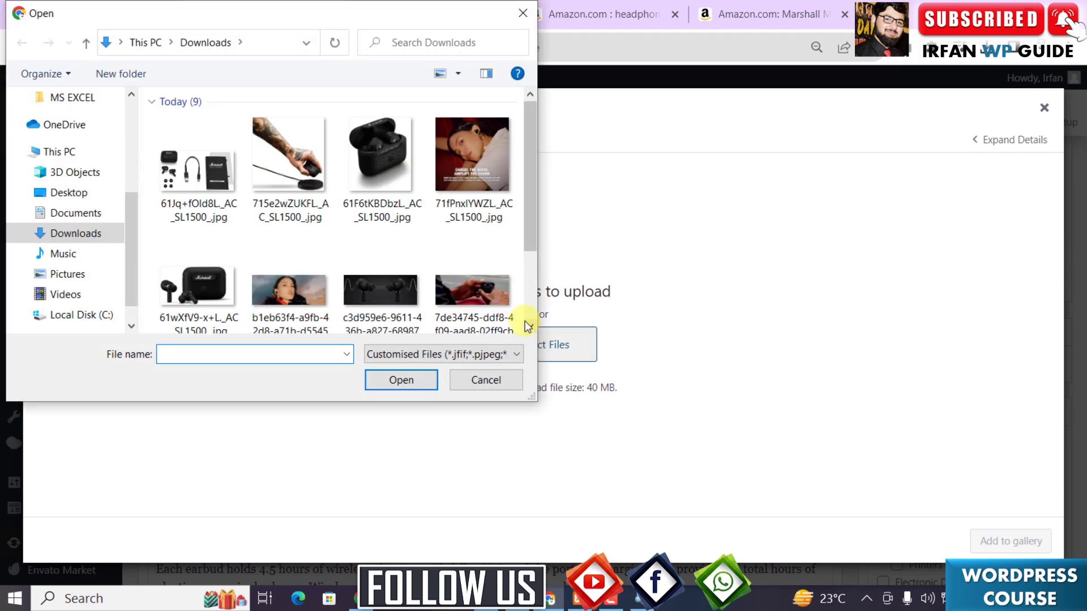
drag(535, 400, 679, 468)
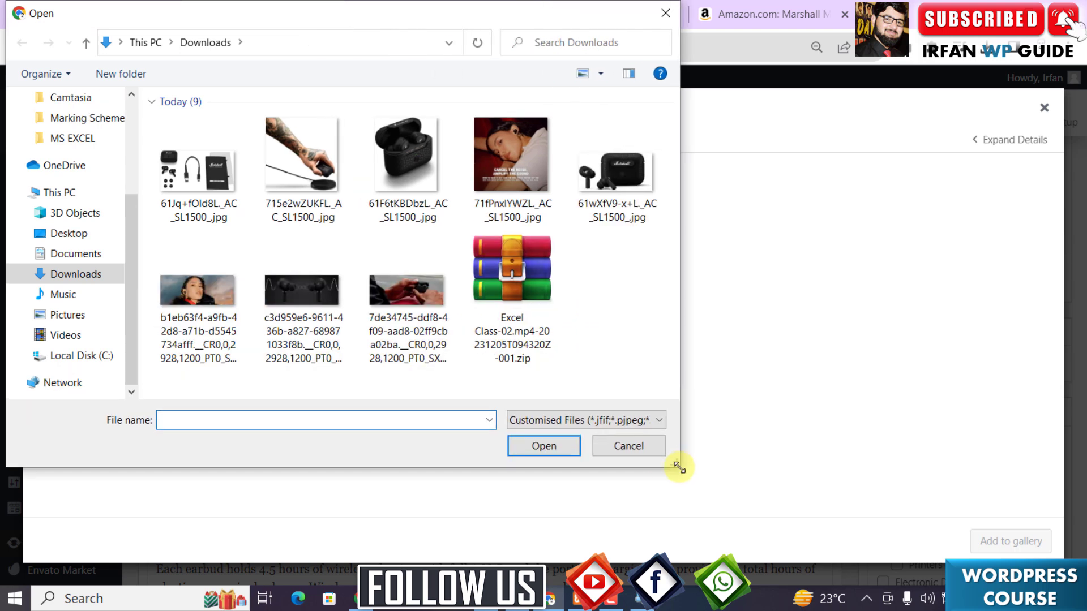
click(229, 195)
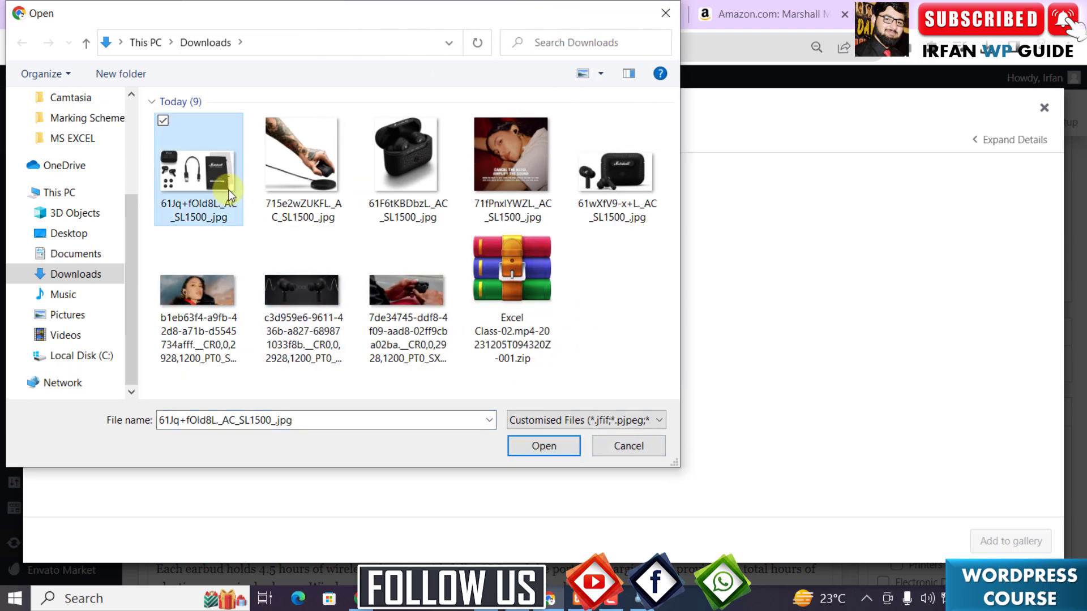
key(shift+Right)
key(shift+Right)
key(shift+Right)
key(shift+Right)
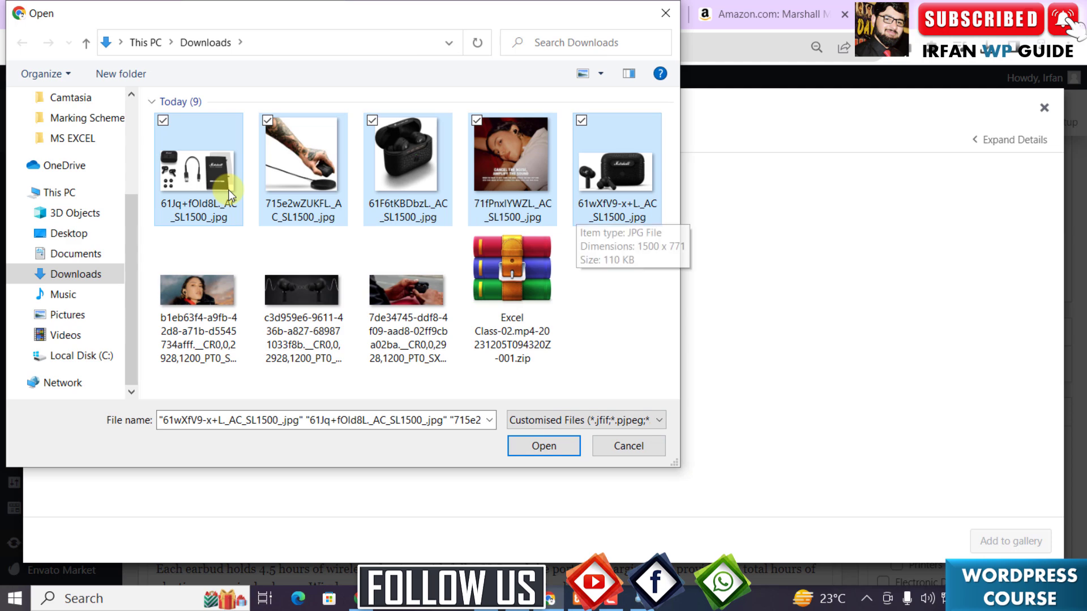
key(shift+Left)
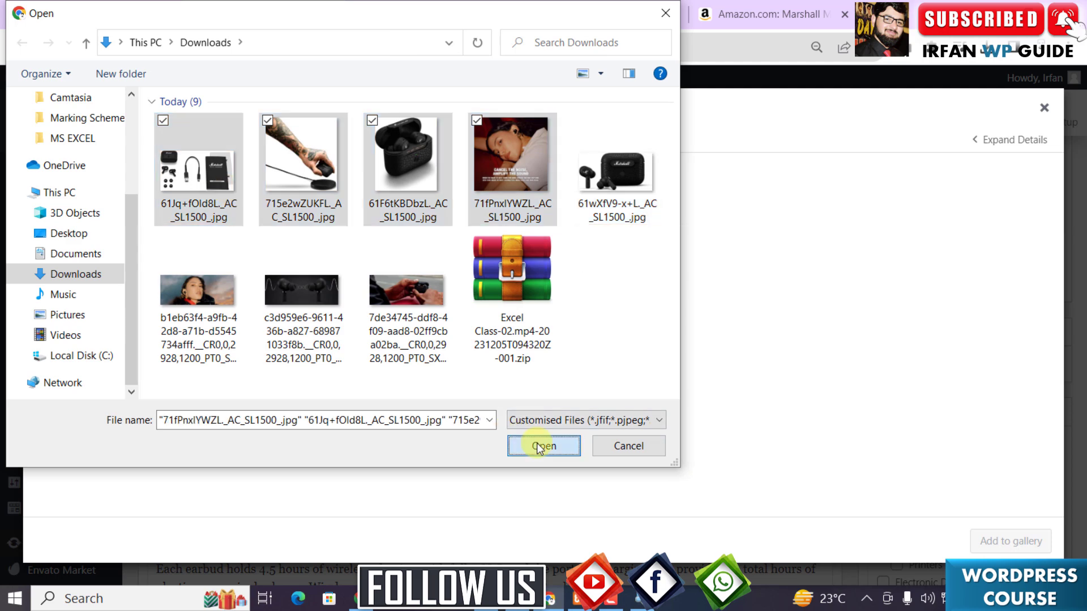
click(543, 446)
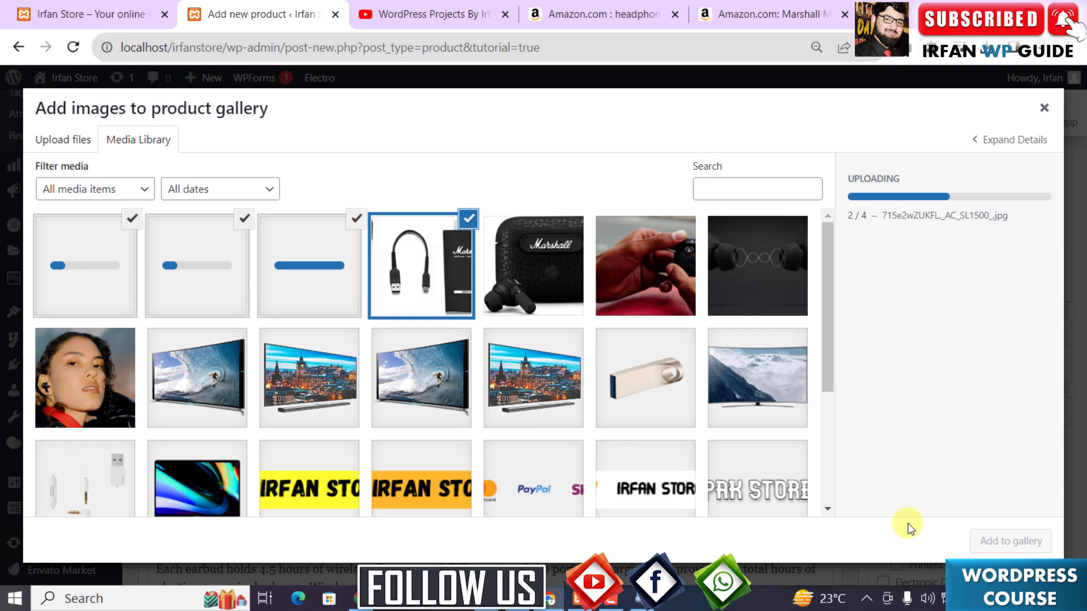
click(1010, 542)
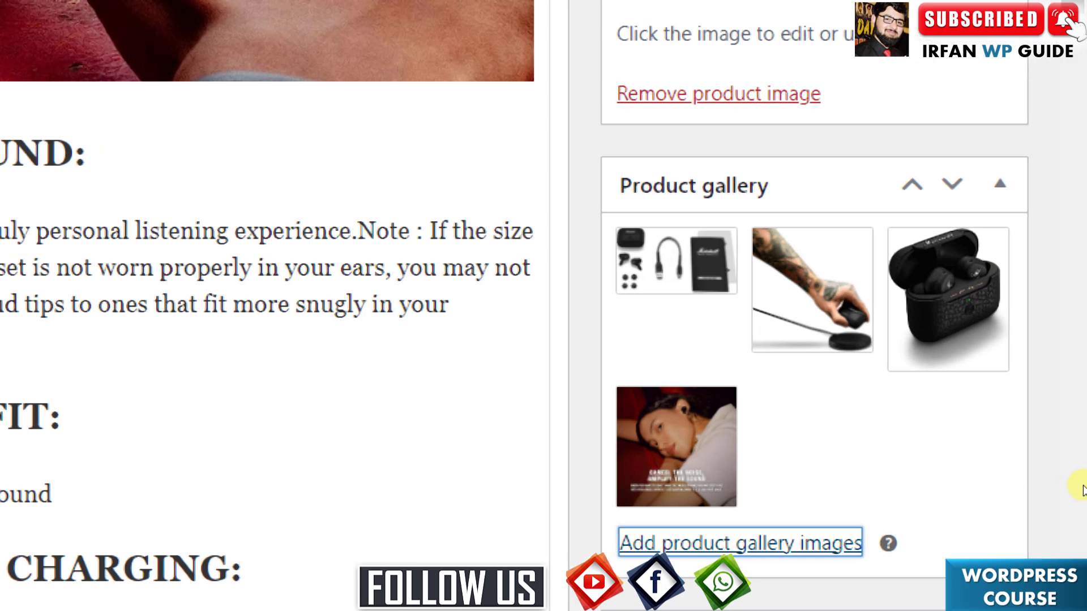
Step: Reorder the product gallery so the open charging case comes first and the "Cancel the noise, amplify the sound" image second
mouse_move(1006, 352)
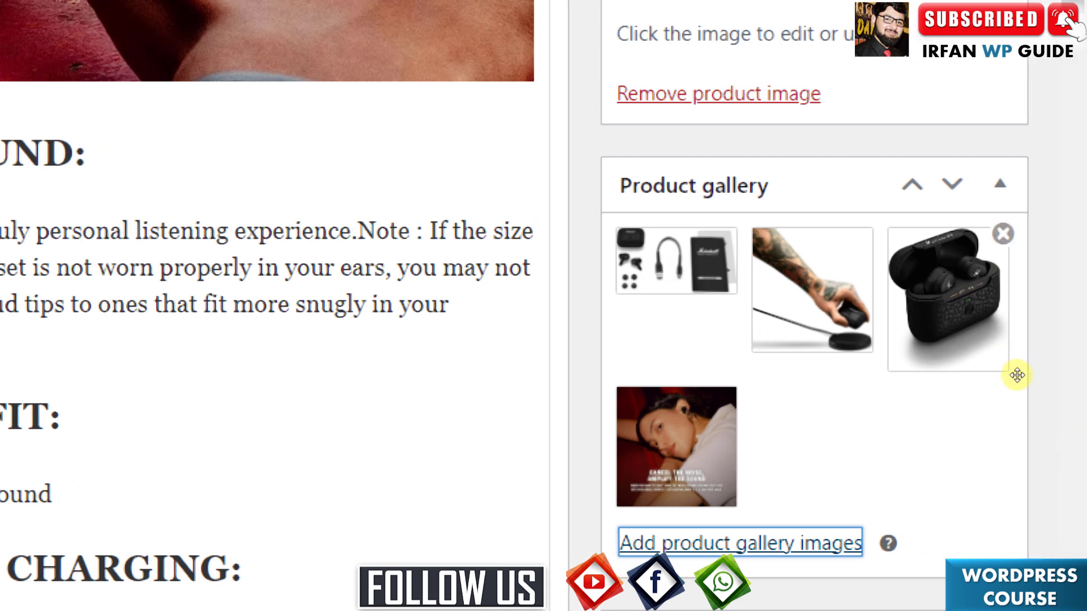
drag(1017, 375, 878, 372)
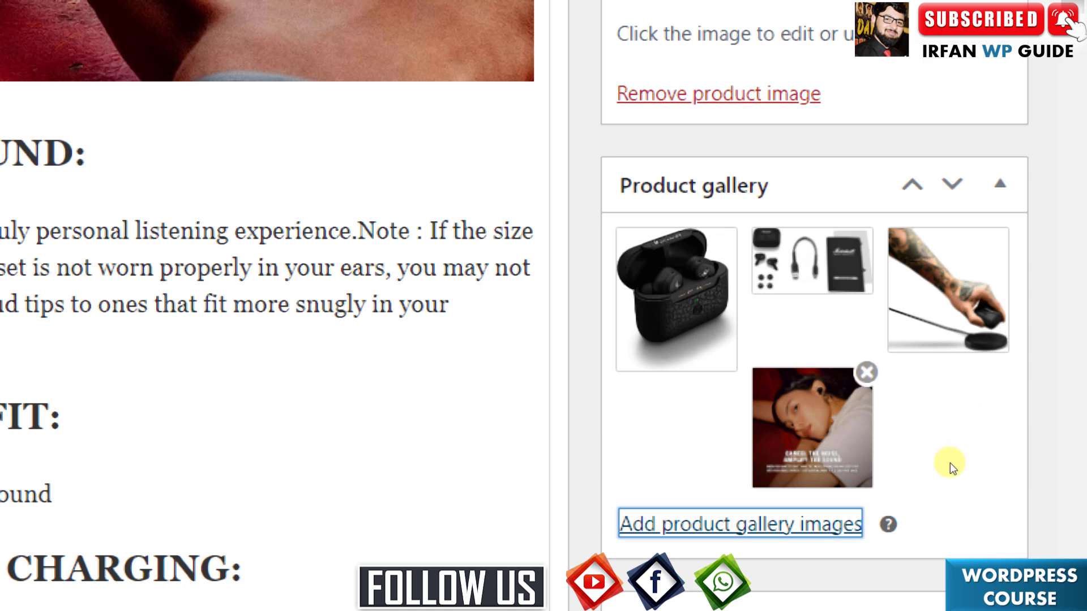
drag(941, 429, 940, 381)
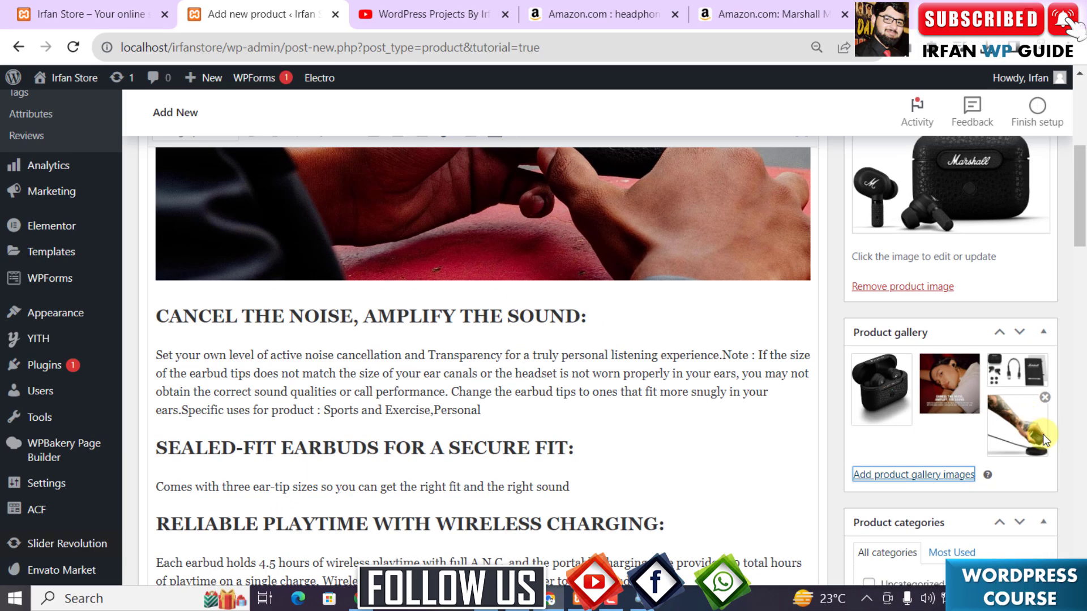
Step: Assign the product to the Electronic Accessories category and its HeadPhone subcategory
click(1080, 304)
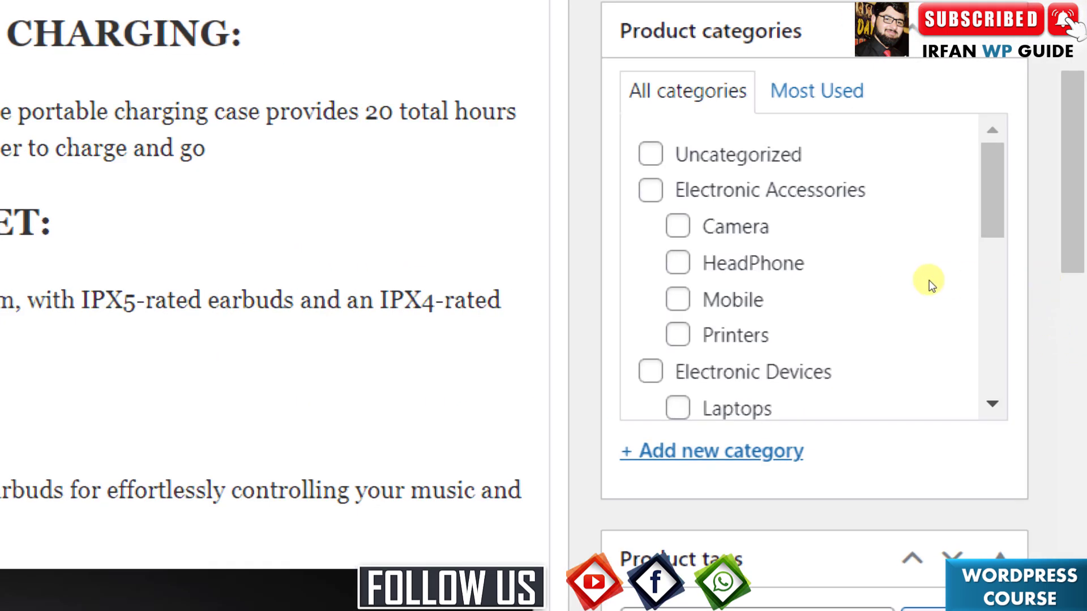
click(651, 190)
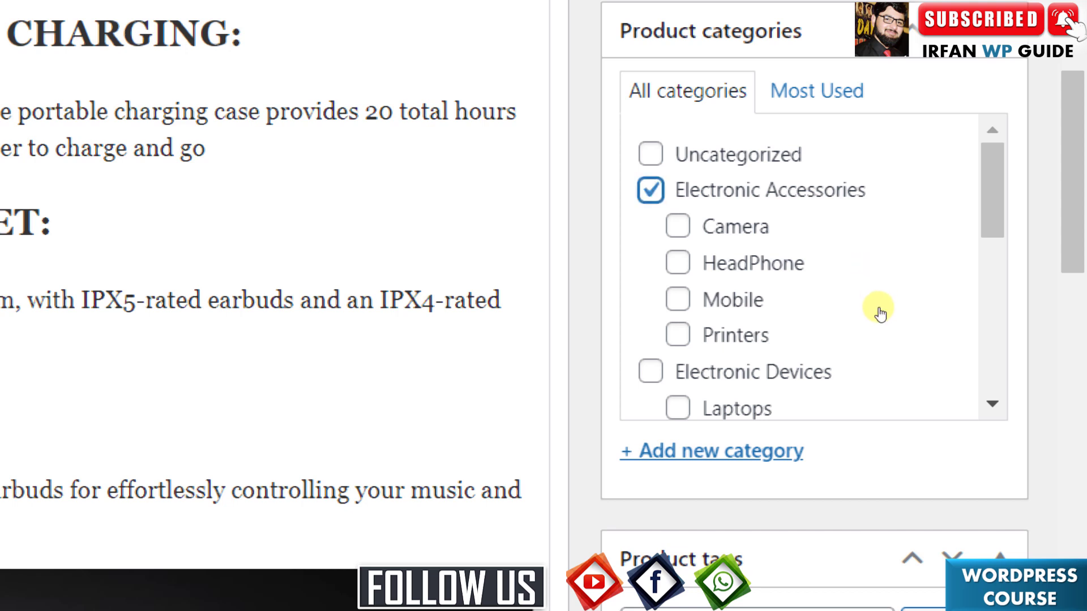
click(678, 263)
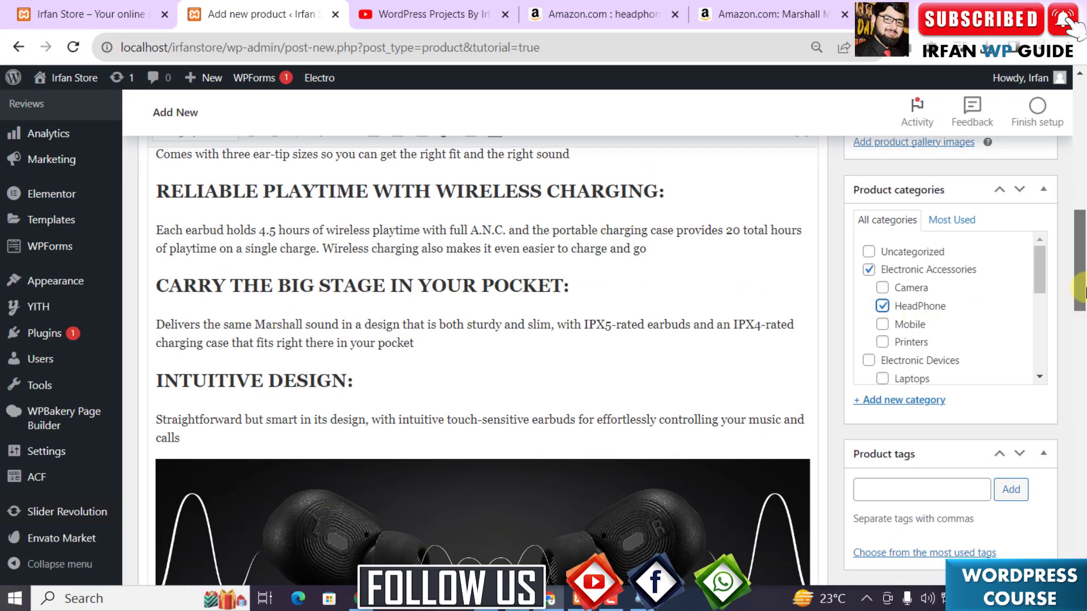
Step: Add the product tag "headphones"
scroll(1080, 289, down, 4)
click(981, 265)
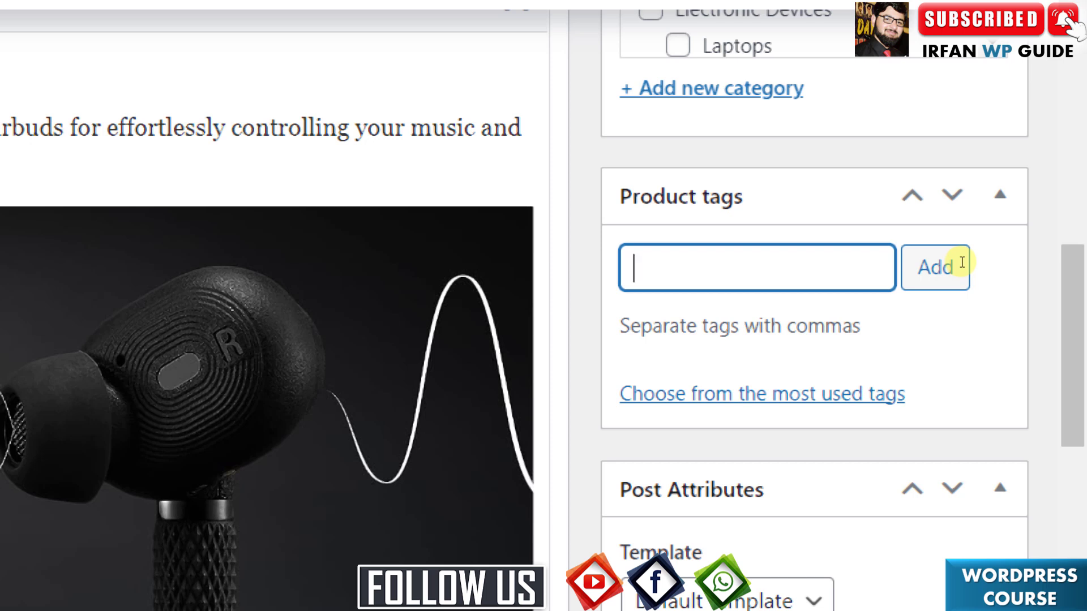
text(head)
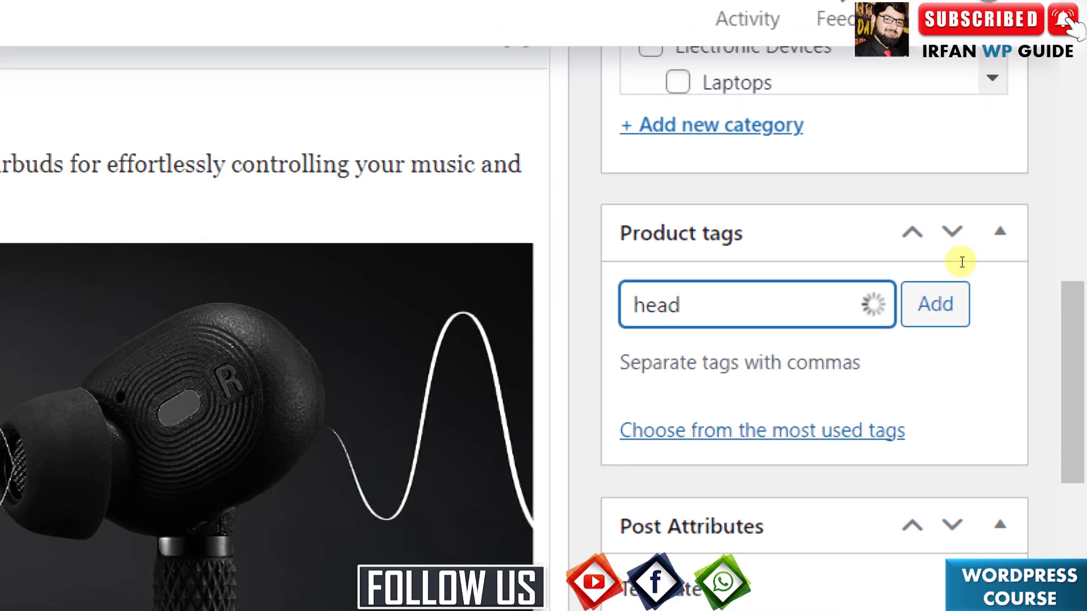
text(phones)
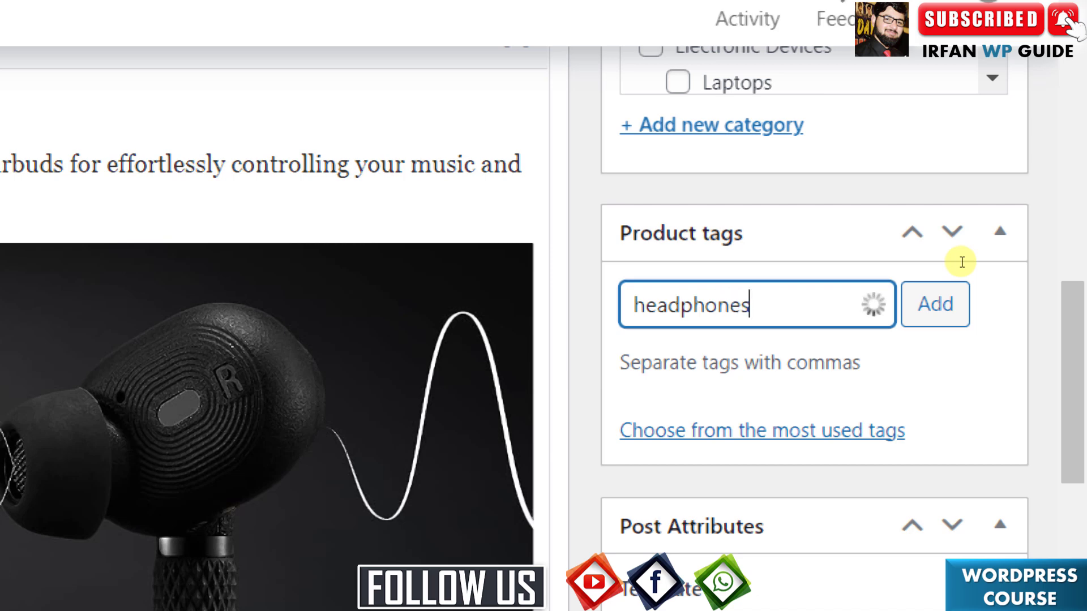
key(Return)
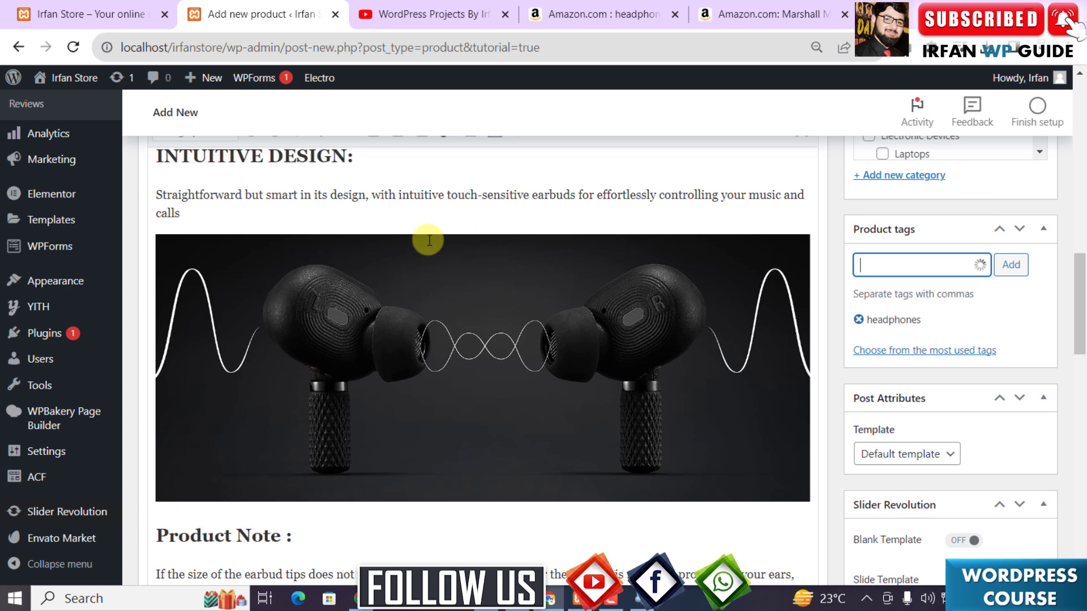
Step: Copy the product title "Wireless Noise Canceling Headphones" and add it as a product tag
scroll(461, 236, up, 15)
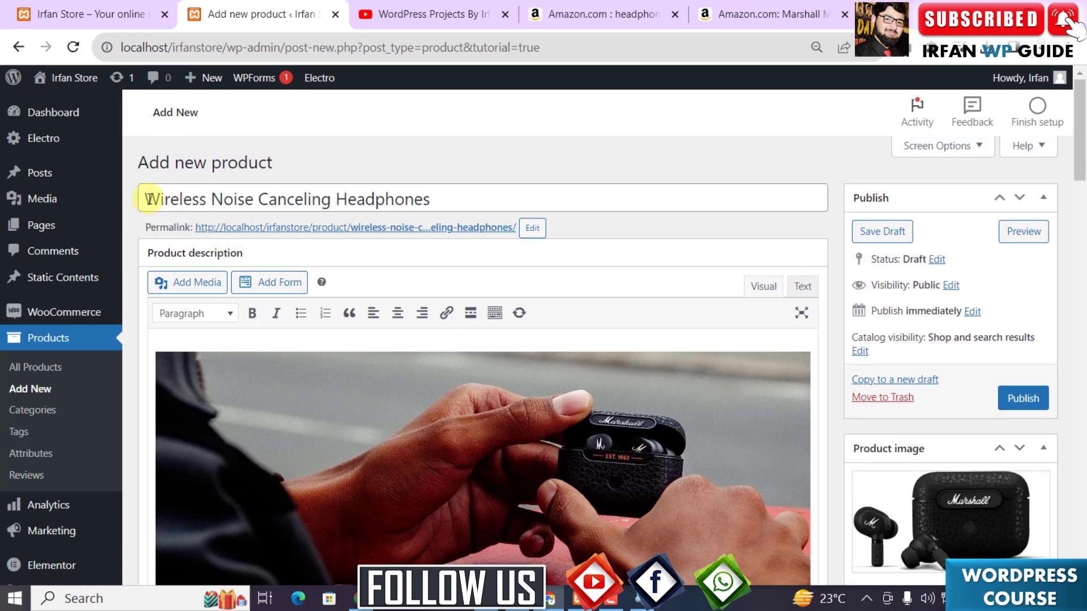
drag(141, 198, 490, 197)
key(ctrl+c)
scroll(934, 362, down, 10)
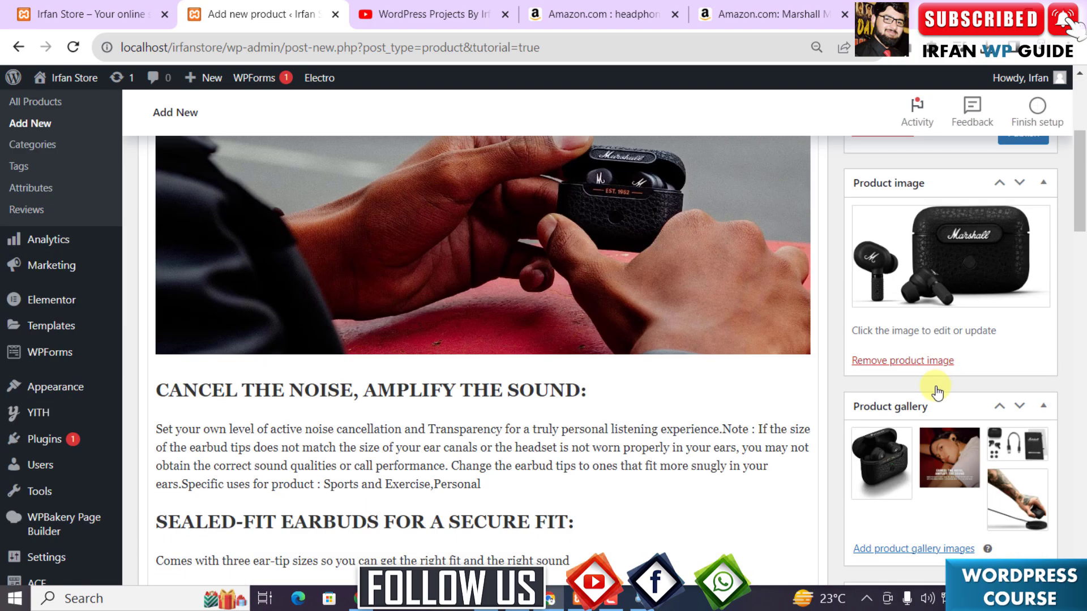
scroll(1013, 444, down, 5)
scroll(1060, 449, down, 10)
scroll(1075, 452, up, 5)
click(899, 315)
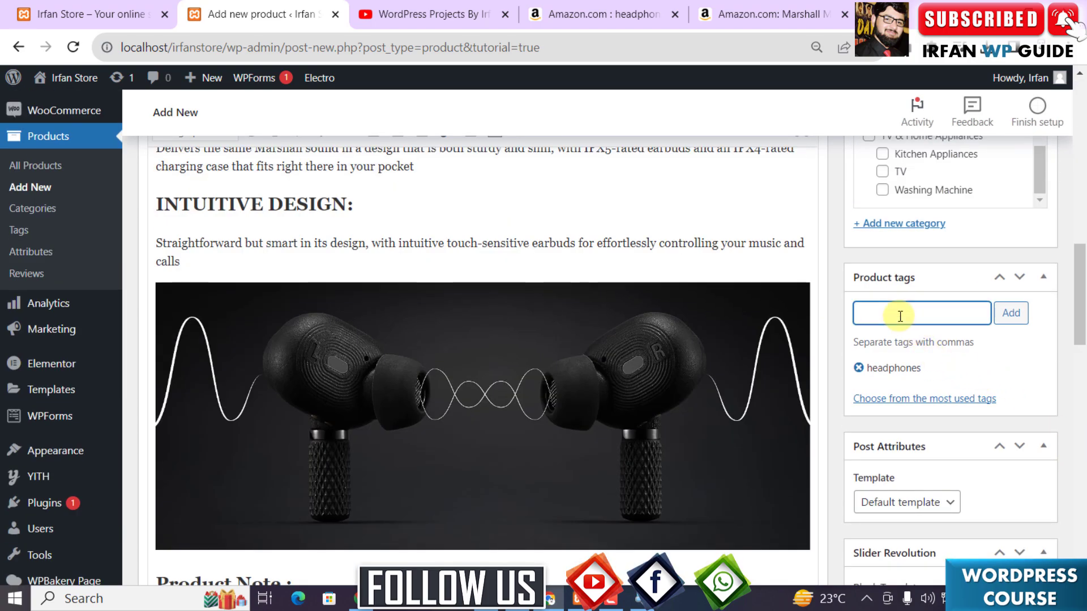
key(ctrl+v)
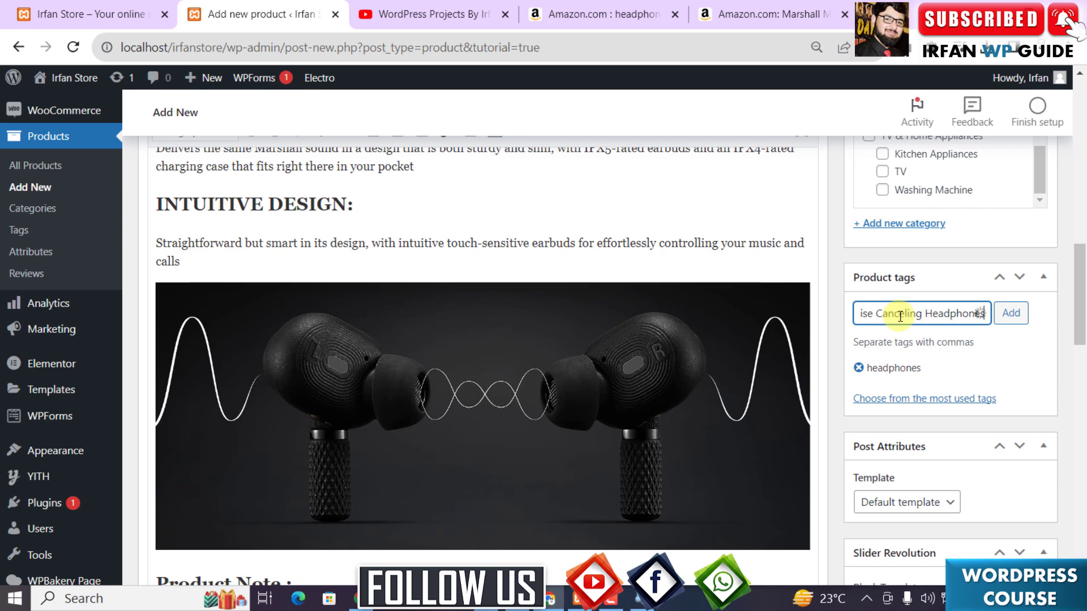
key(Return)
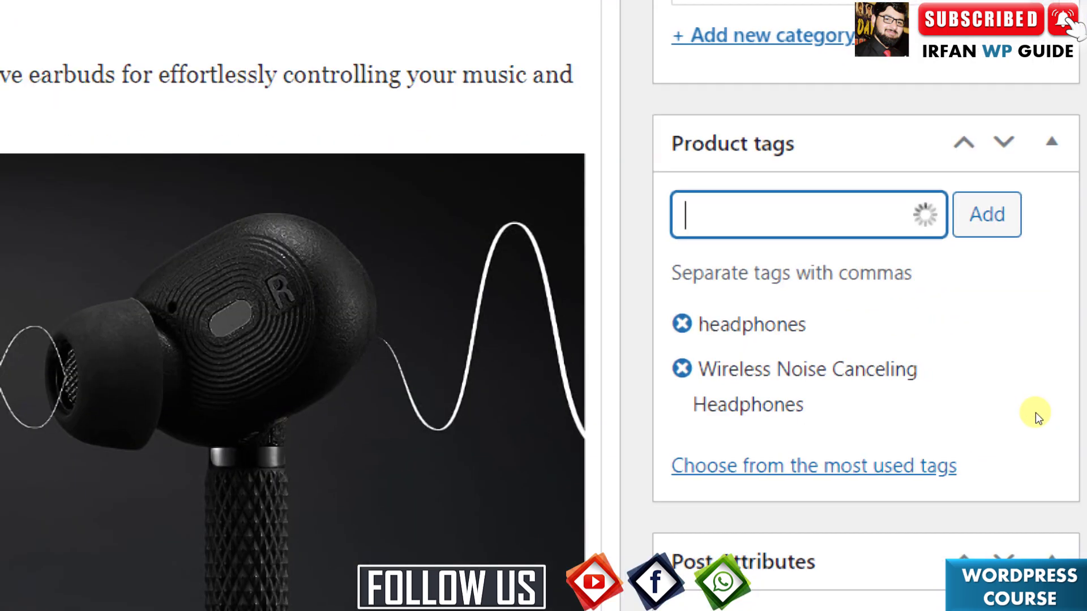
Step: Add two more product tags, "wireless headphones" and "noise canceling headphone"
text(wir)
text(eless he)
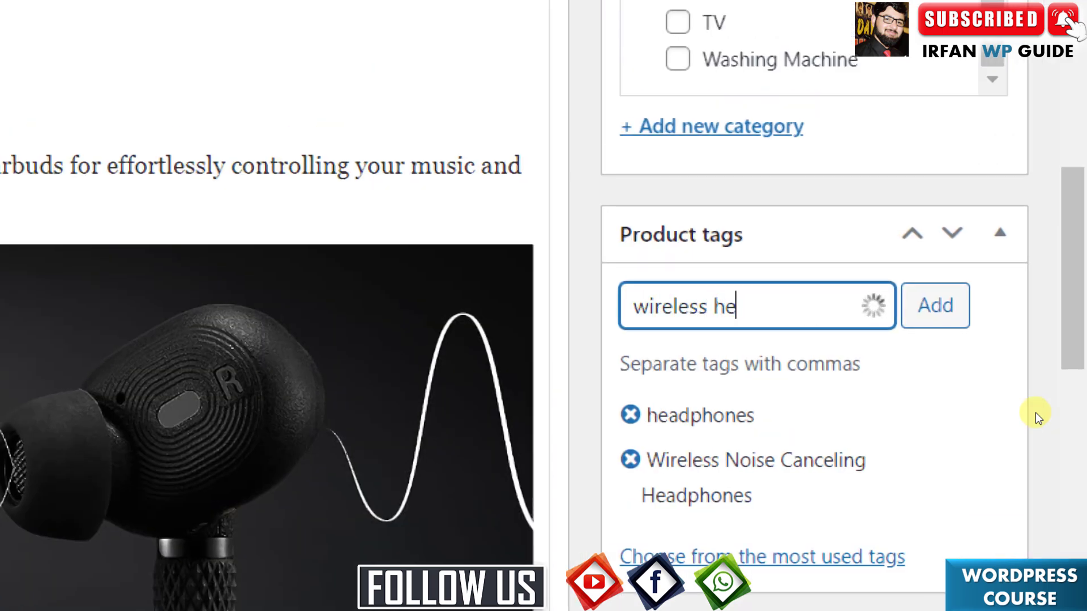
text(adphonese canceling)
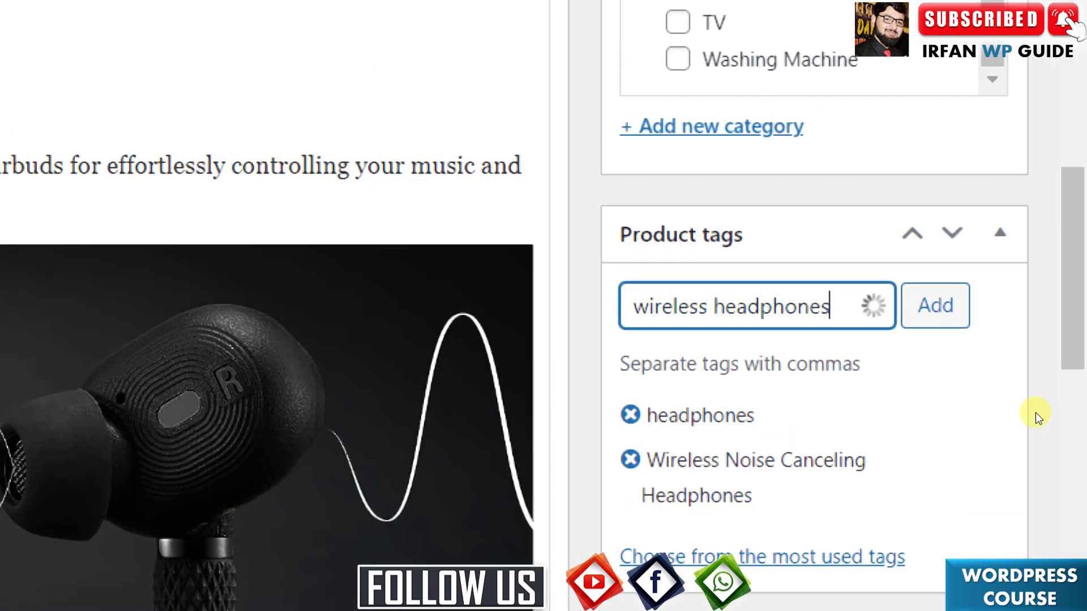
key(Return)
text(noise canceling headphone)
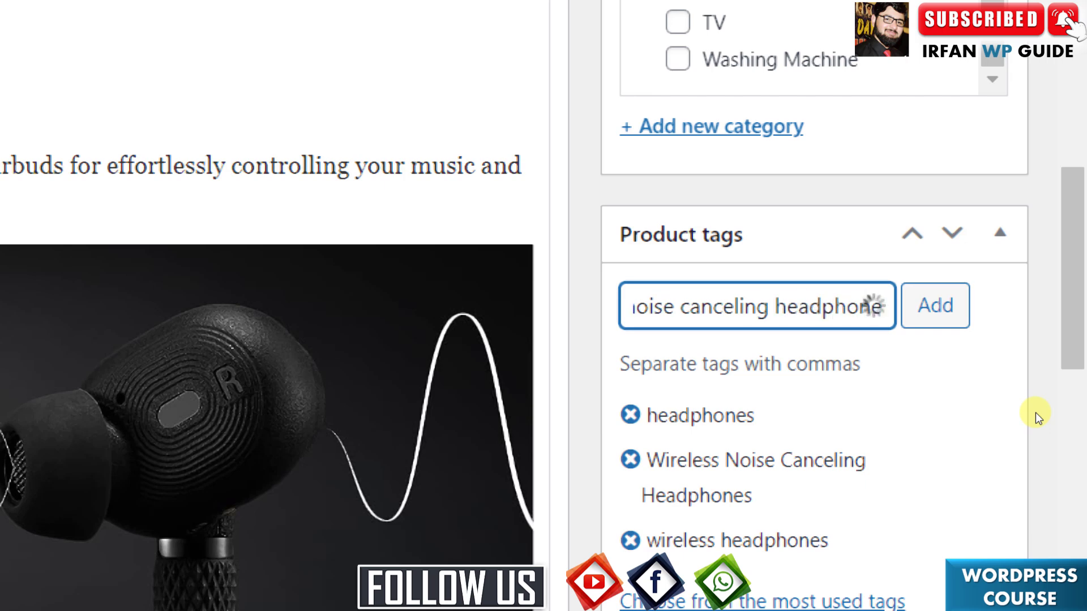
key(Return)
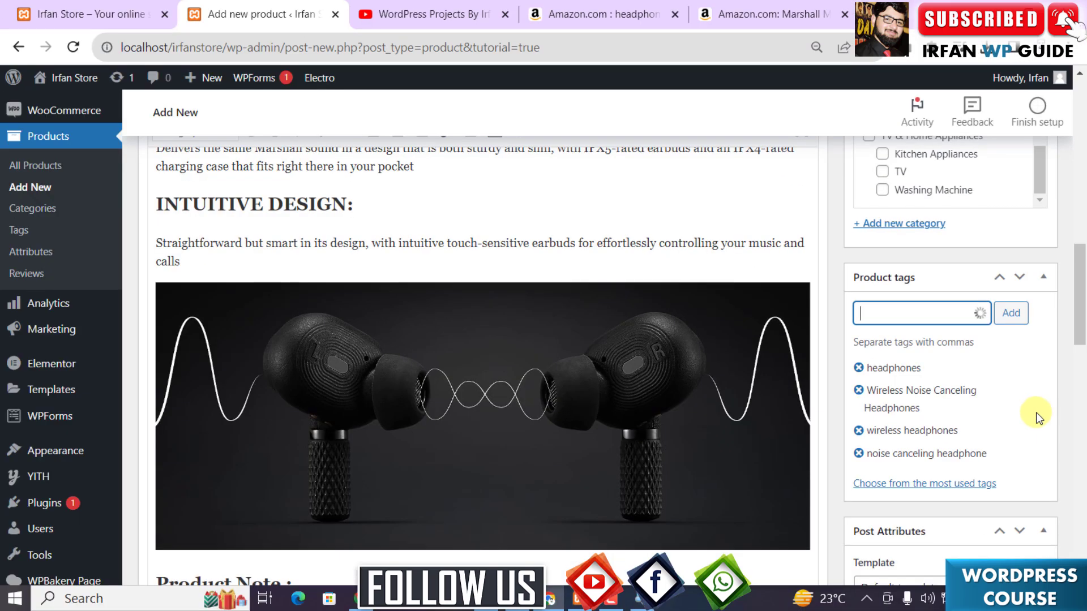
Step: Publish the product and review its specifications and pricing on the live store page
drag(1080, 299, 1083, 133)
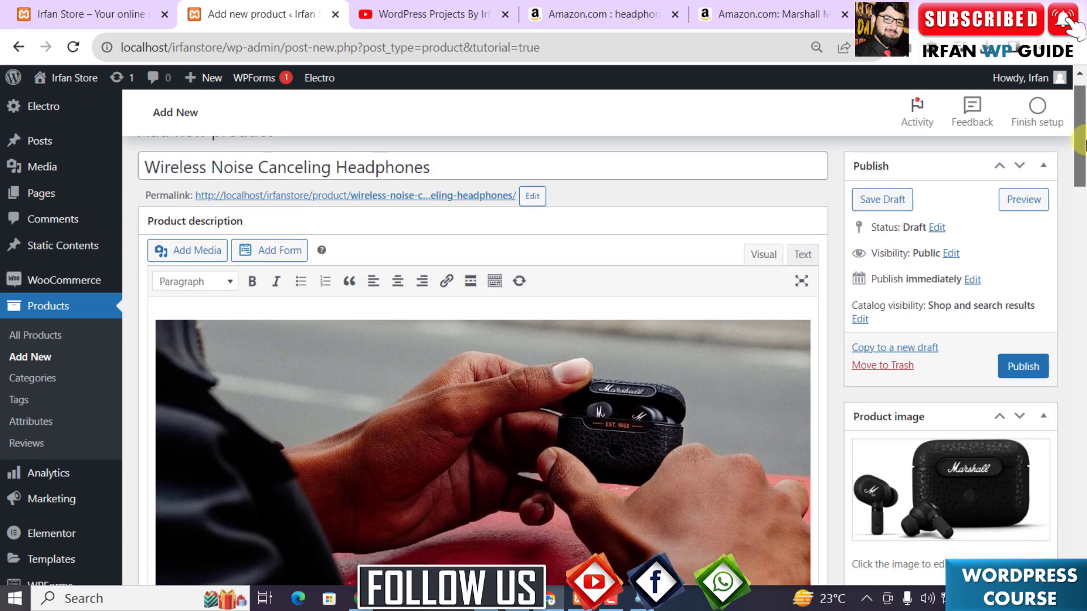
click(1011, 371)
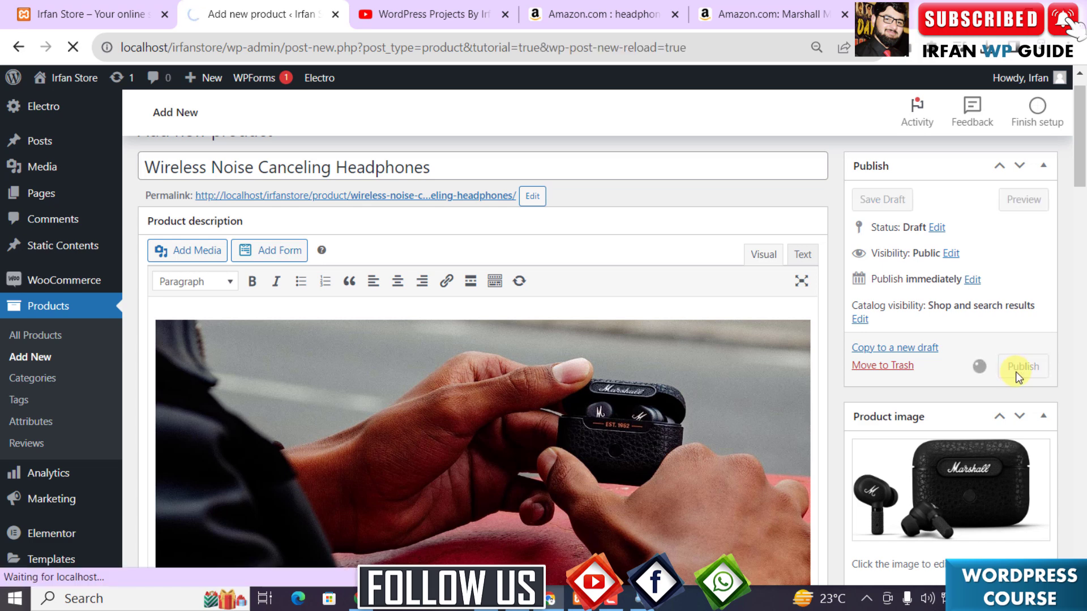
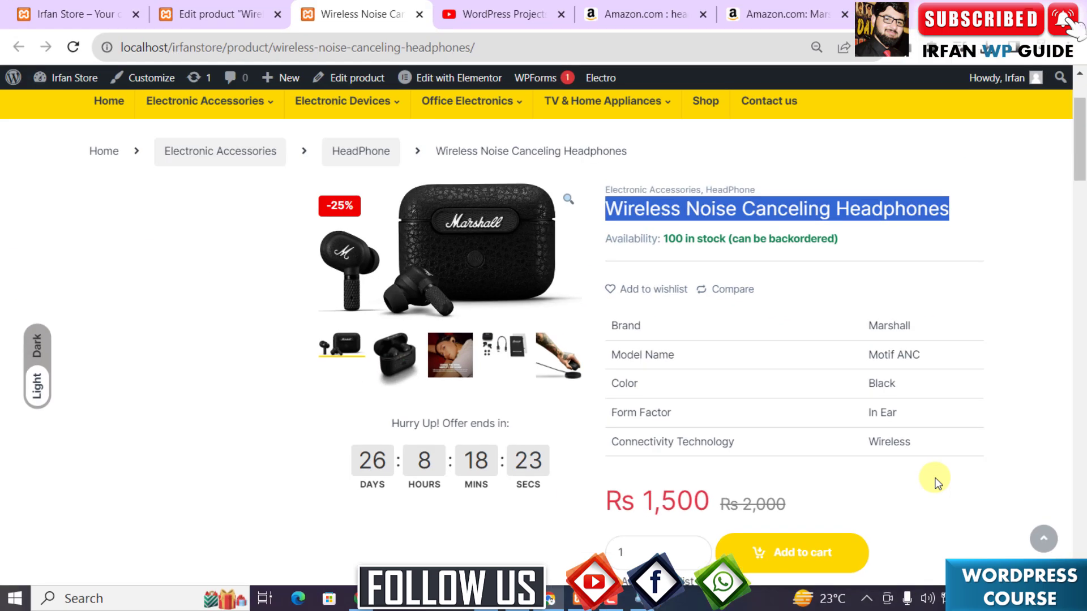
scroll(937, 483, down, 2)
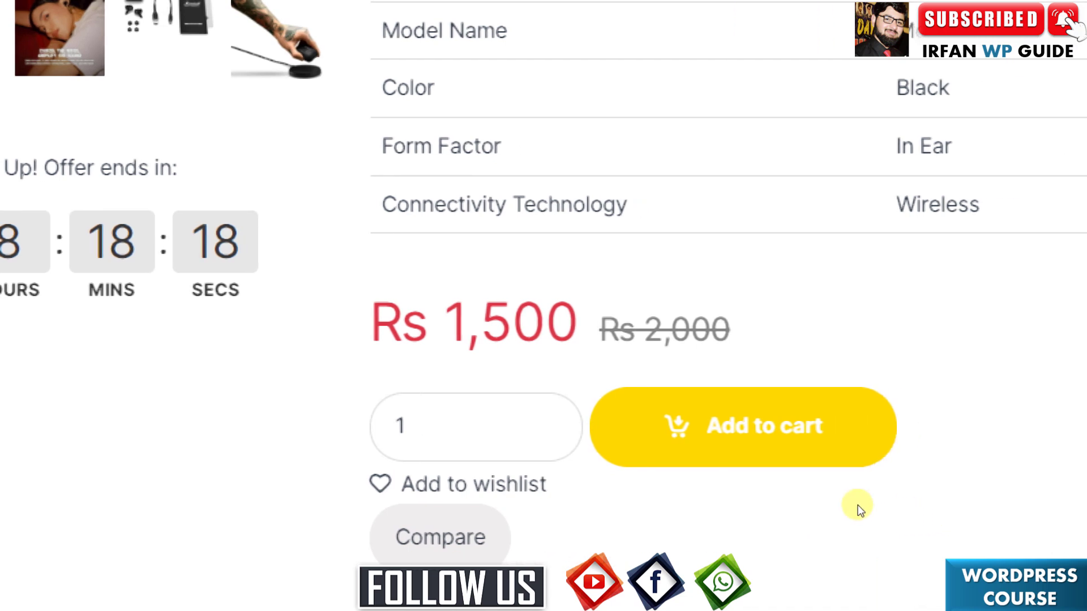
click(755, 435)
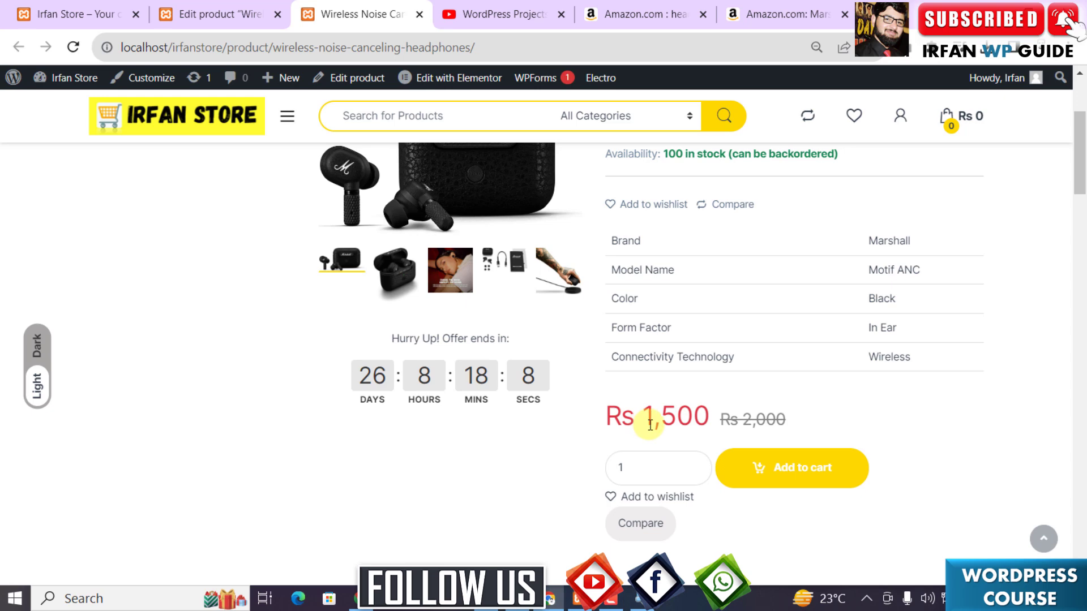
scroll(650, 425, up, 4)
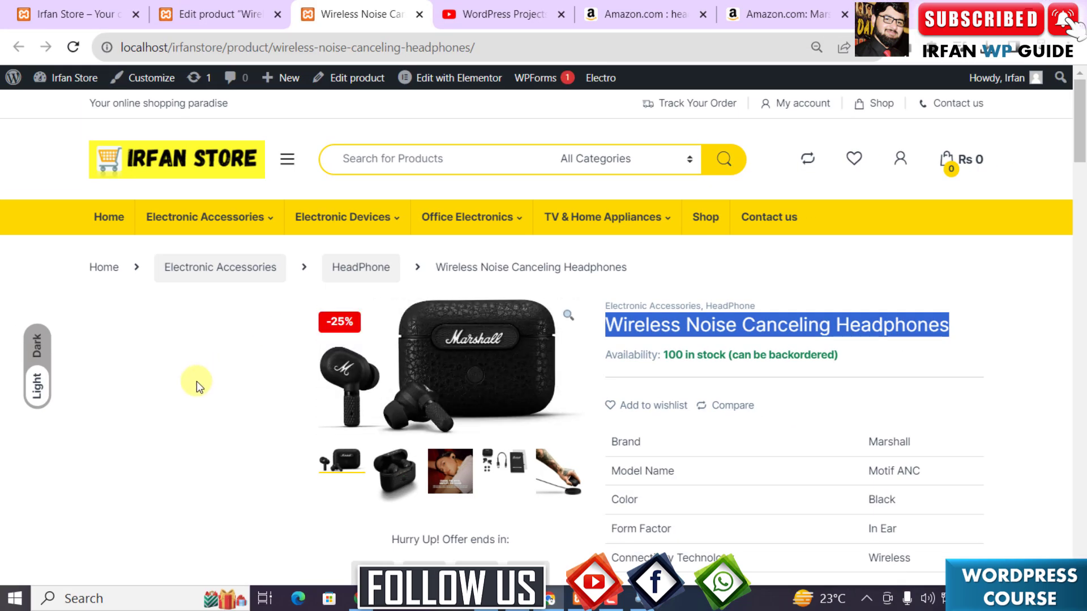
Step: Preview the gallery images on the headphones product page one by one, then return to the first image
click(395, 485)
scroll(413, 469, down, 3)
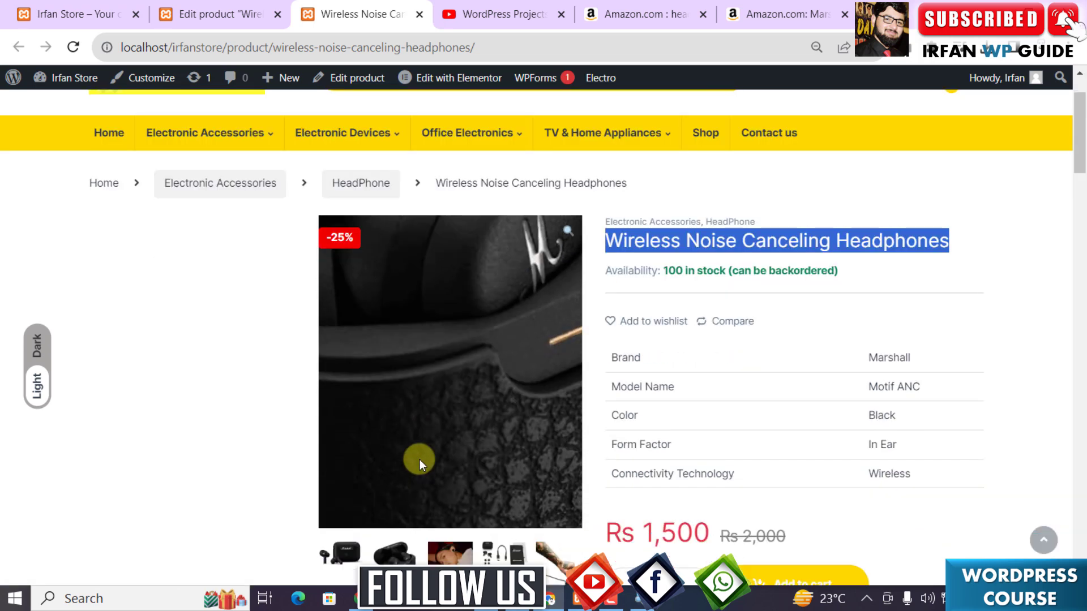
scroll(194, 373, up, 2)
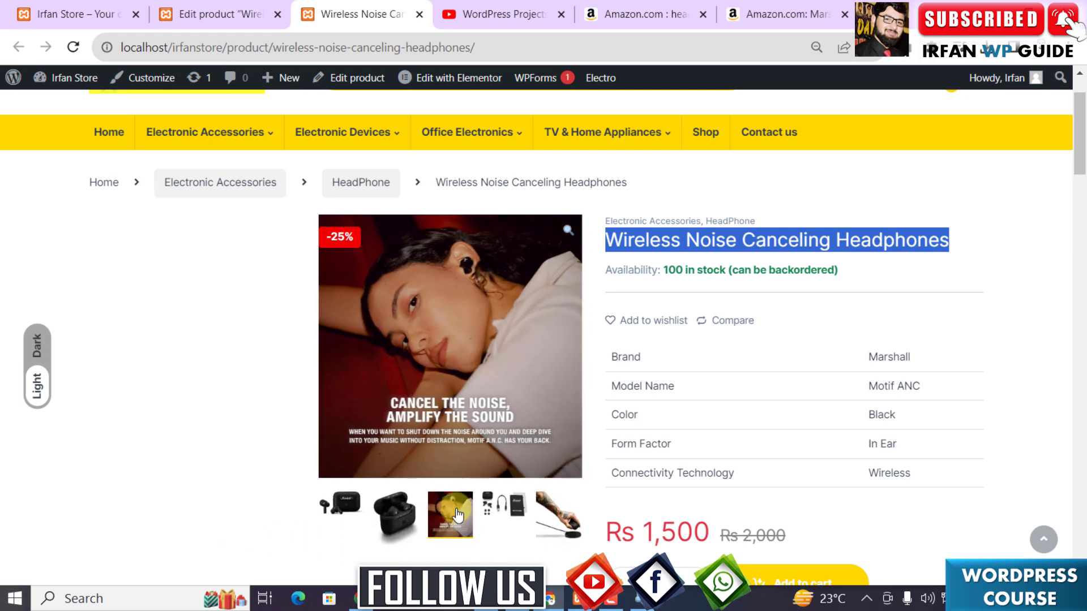
click(496, 515)
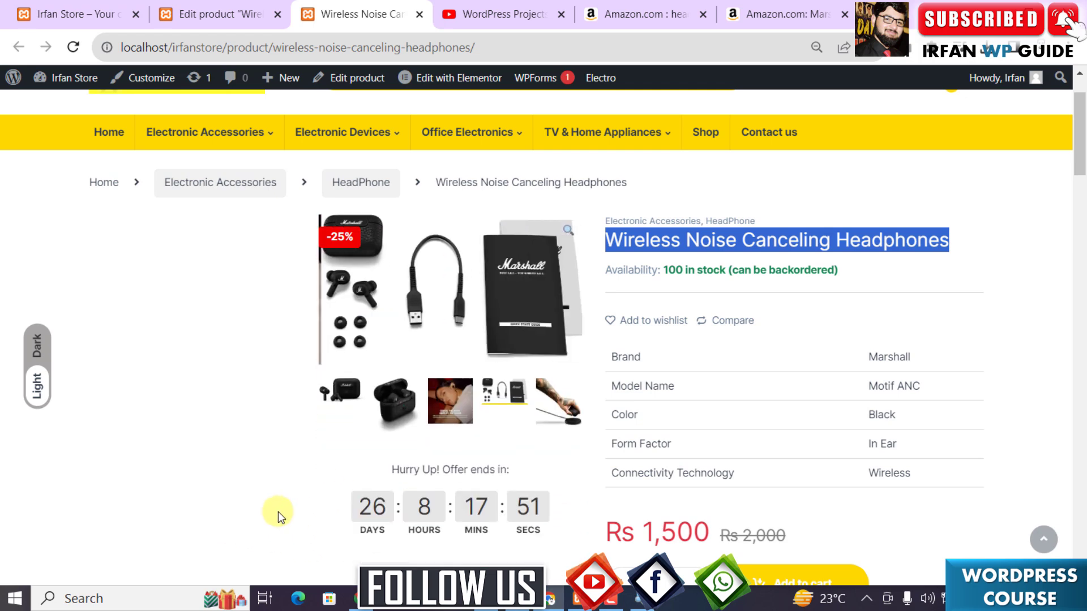
click(557, 403)
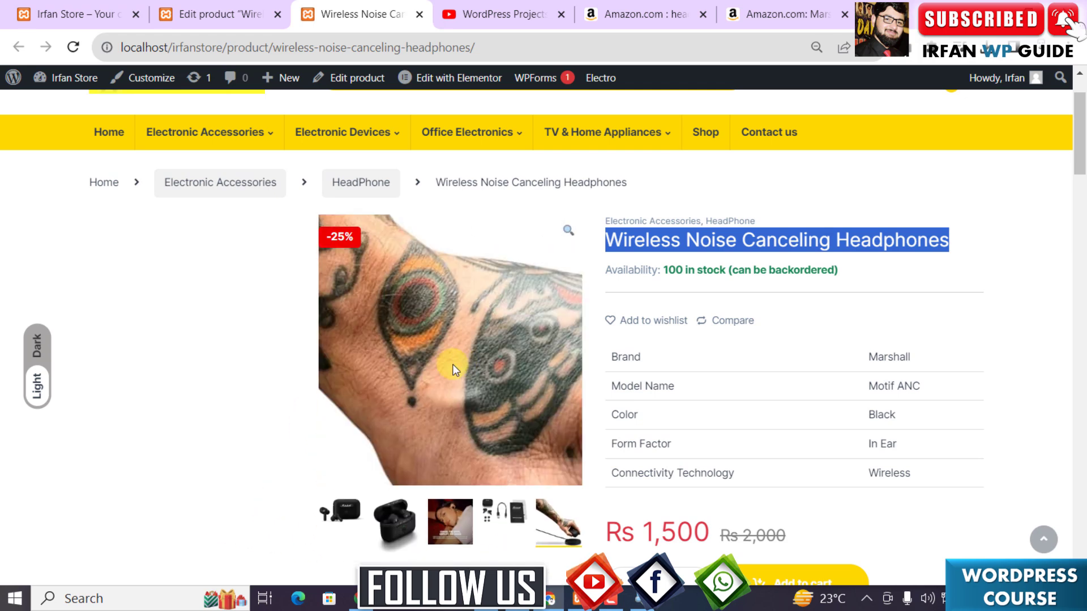
click(343, 516)
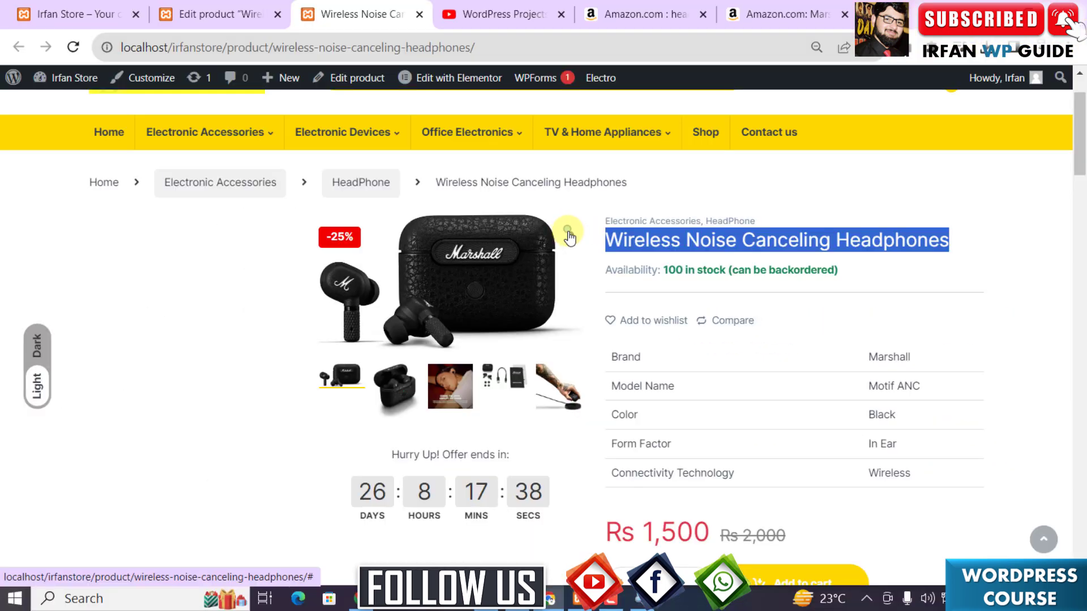
Step: Open the enlarged product image viewer, browse through to the fifth image and close the viewer
click(568, 233)
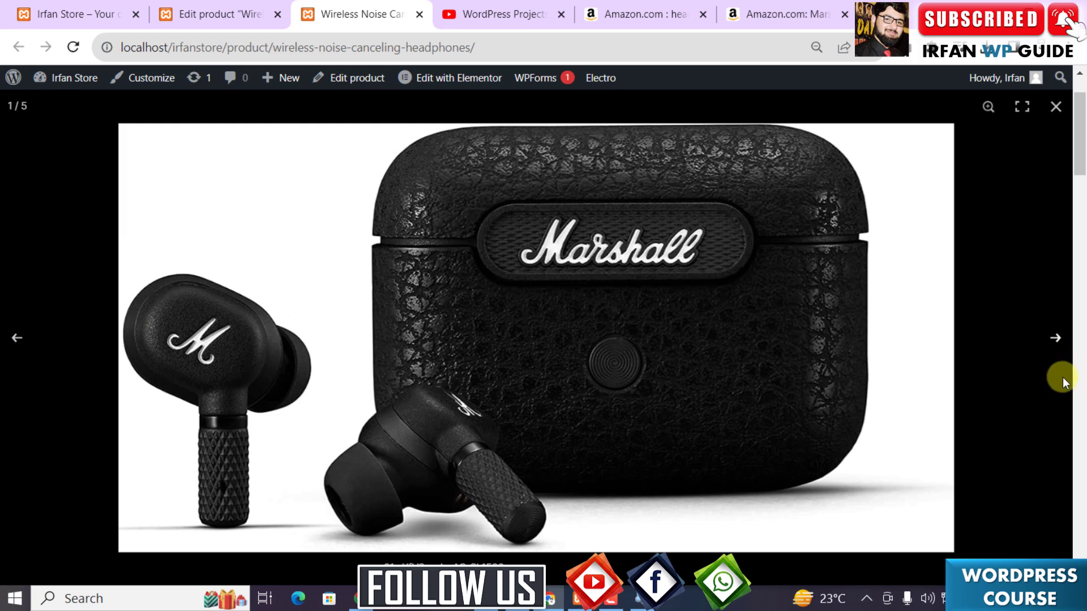
click(1055, 338)
click(1055, 338)
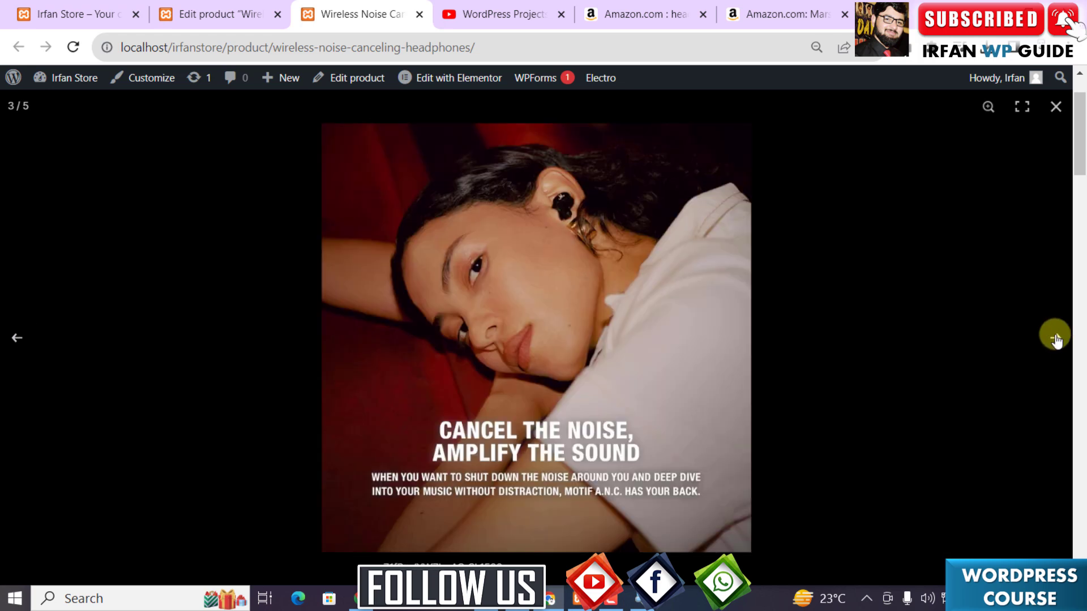
click(1055, 338)
click(1056, 338)
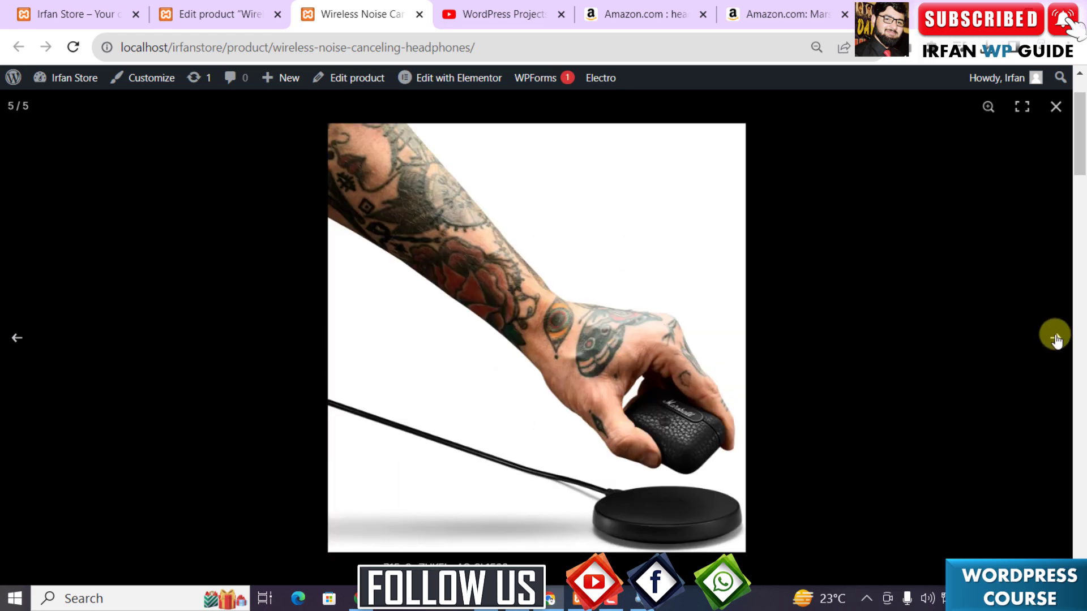
click(1055, 108)
Step: Examine the offer countdown and read through the product's Description section down to the Product Note
scroll(696, 377, down, 2)
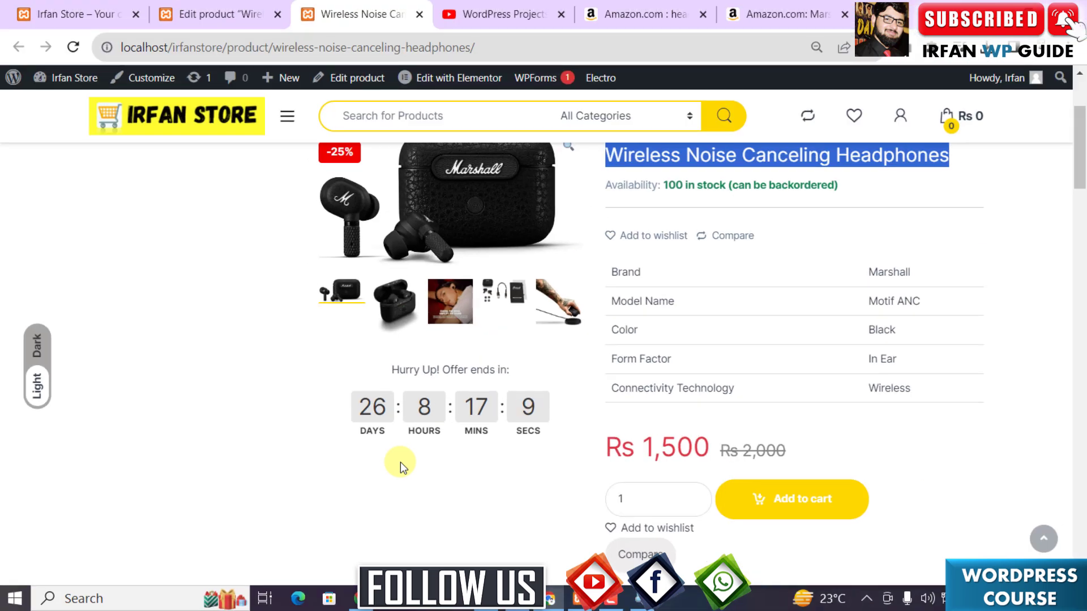
scroll(421, 459, down, 7)
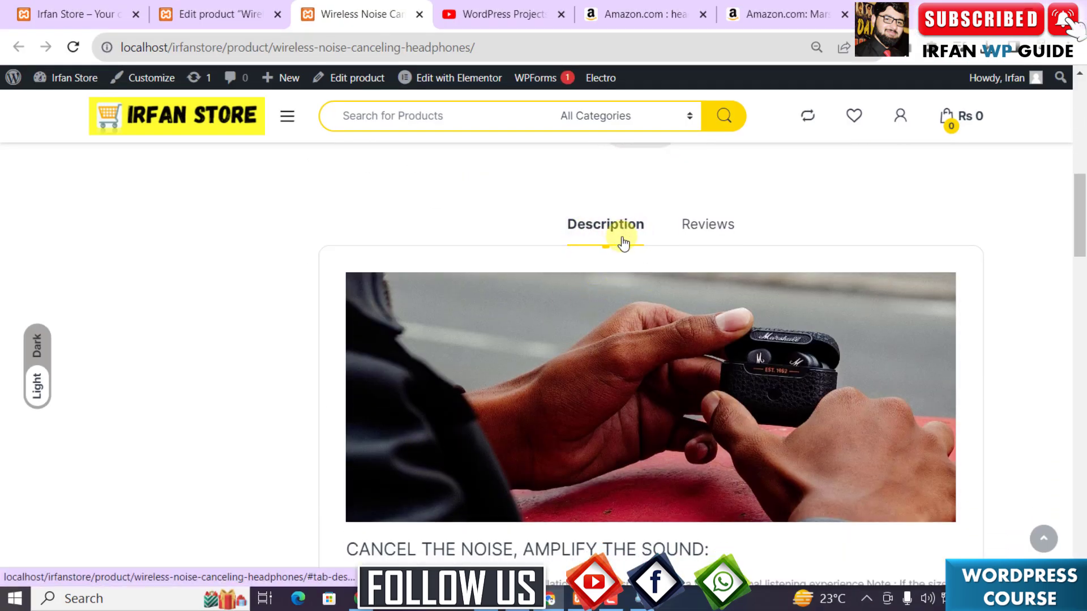
scroll(759, 407, down, 1)
scroll(759, 406, down, 1)
scroll(759, 406, up, 1)
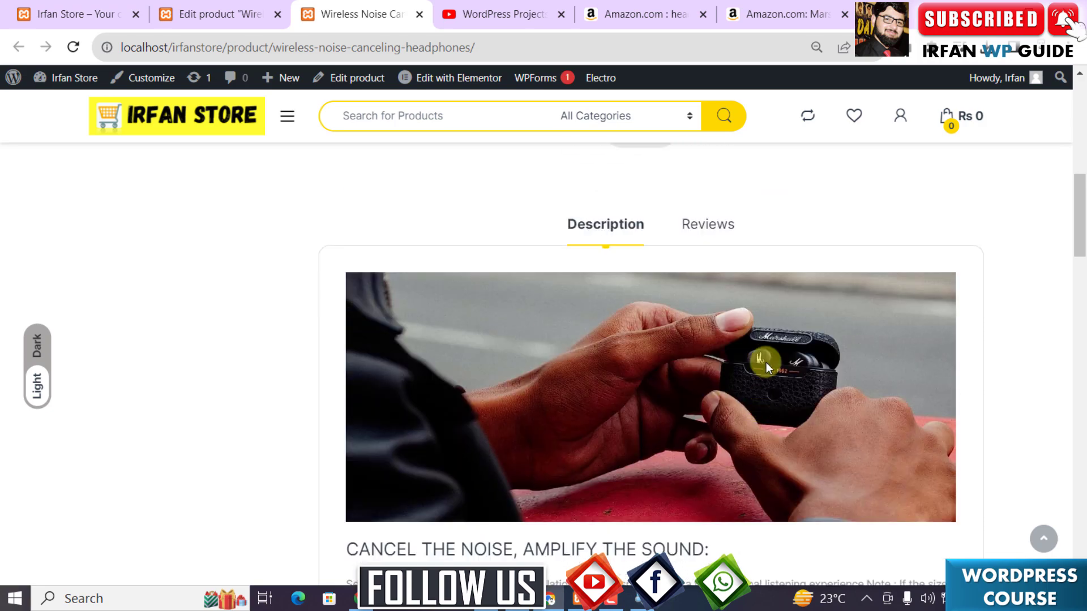
scroll(595, 380, down, 6)
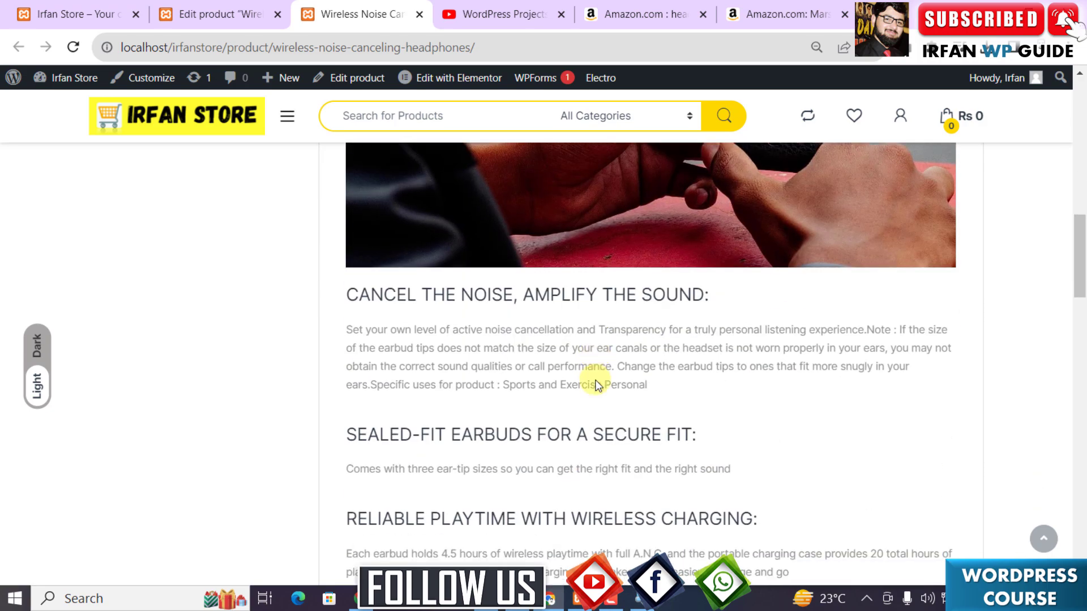
scroll(564, 374, down, 8)
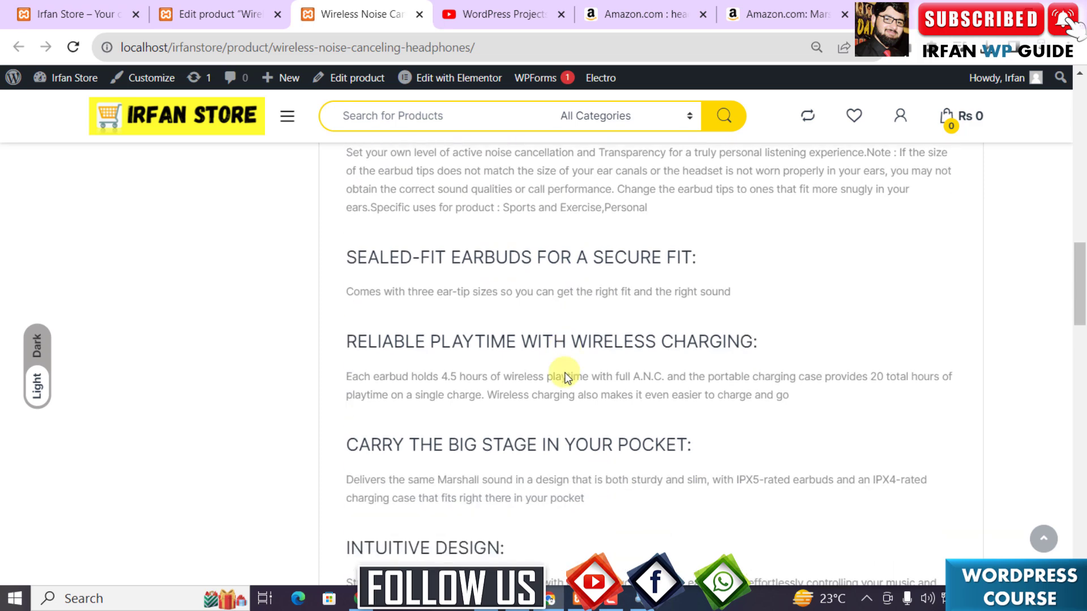
scroll(564, 375, down, 7)
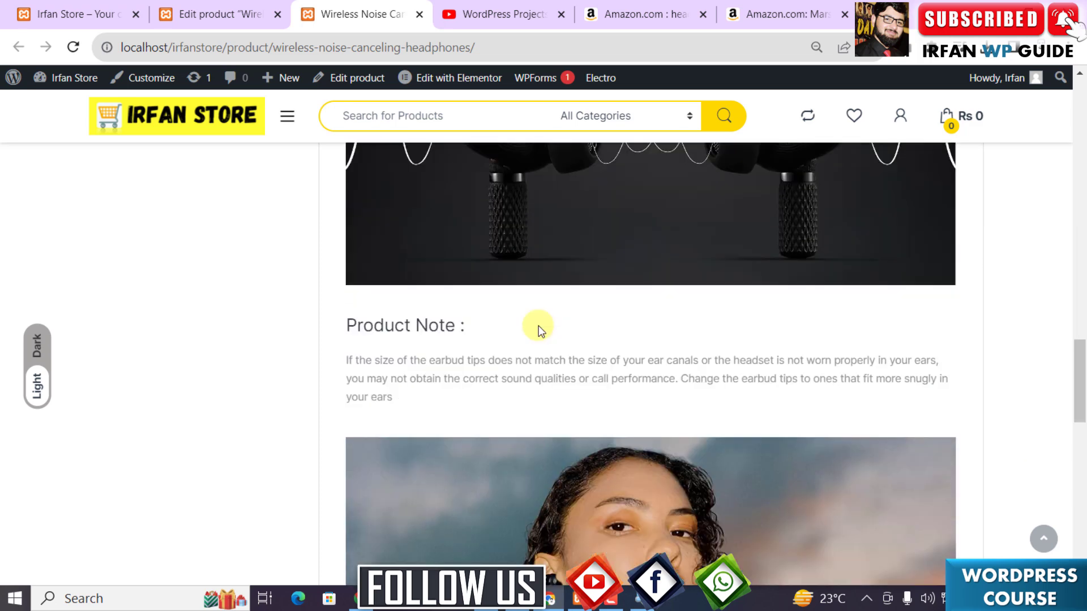
Step: Check the product's SKU, categories and tags and the Onsale and Top Rated Products lists, then return to the page's start
scroll(589, 322, down, 6)
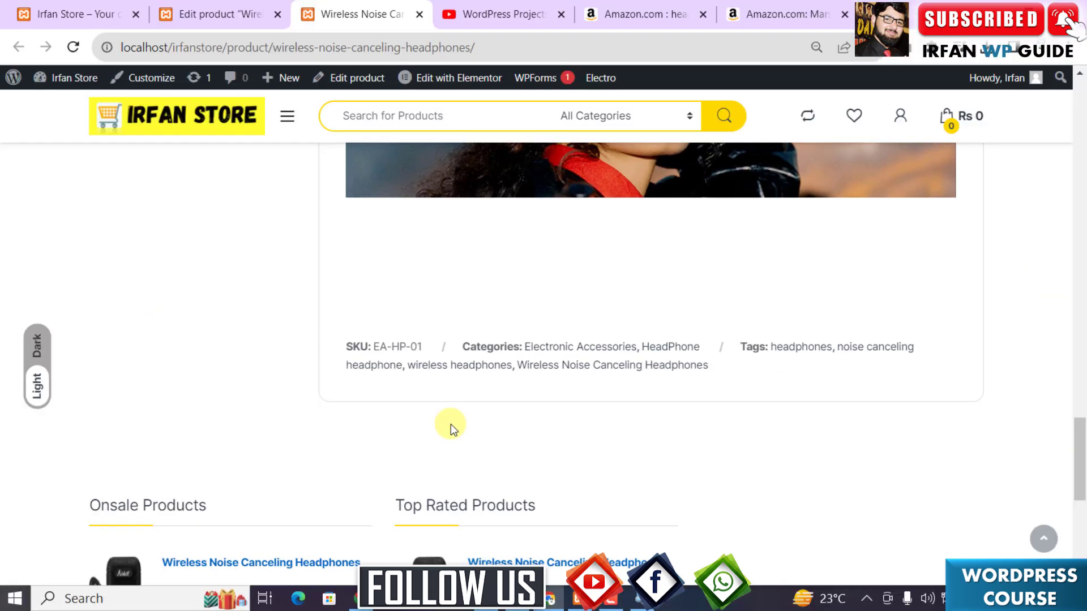
scroll(498, 426, down, 4)
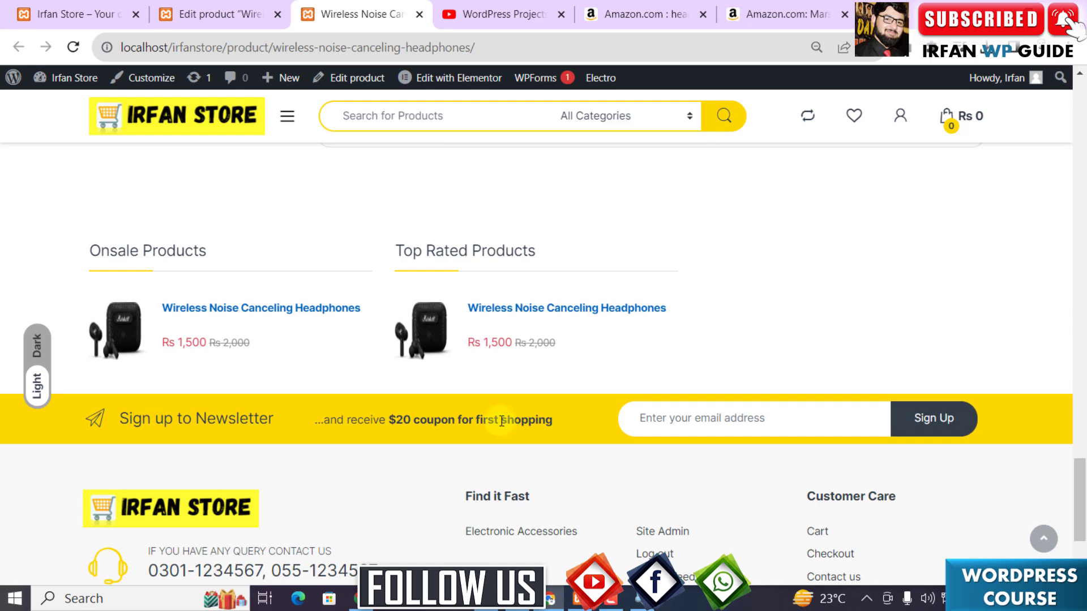
scroll(501, 436, down, 3)
scroll(512, 481, up, 10)
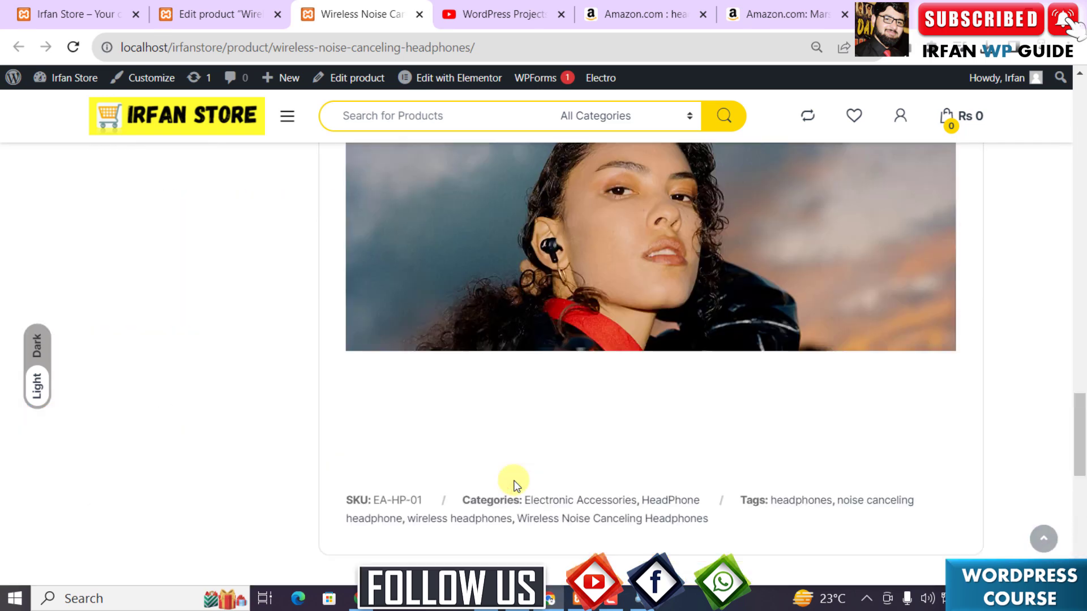
scroll(515, 474, up, 10)
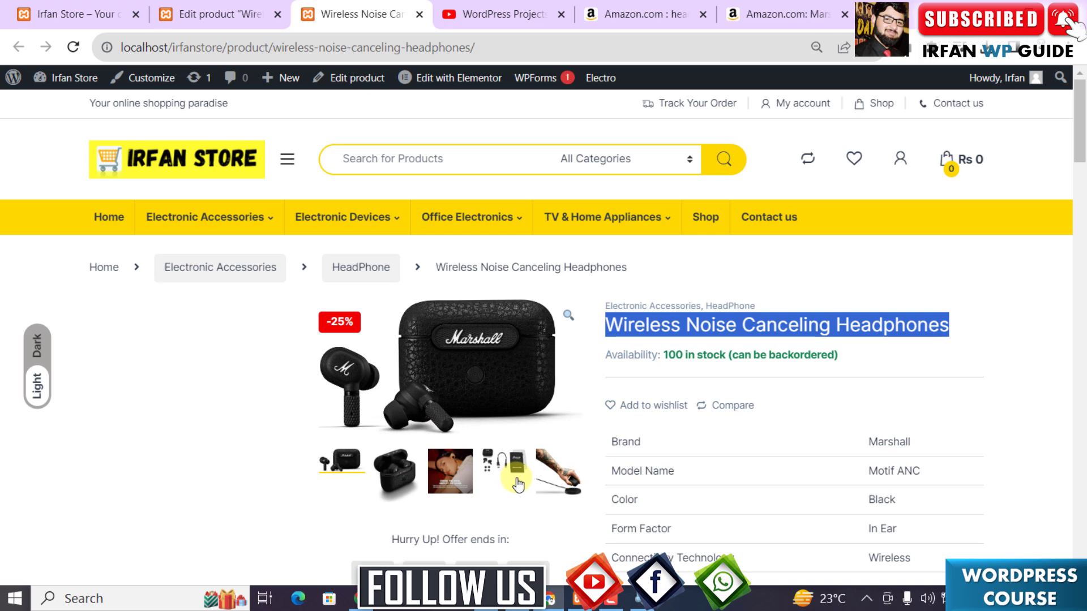
scroll(675, 492, down, 2)
scroll(676, 492, up, 2)
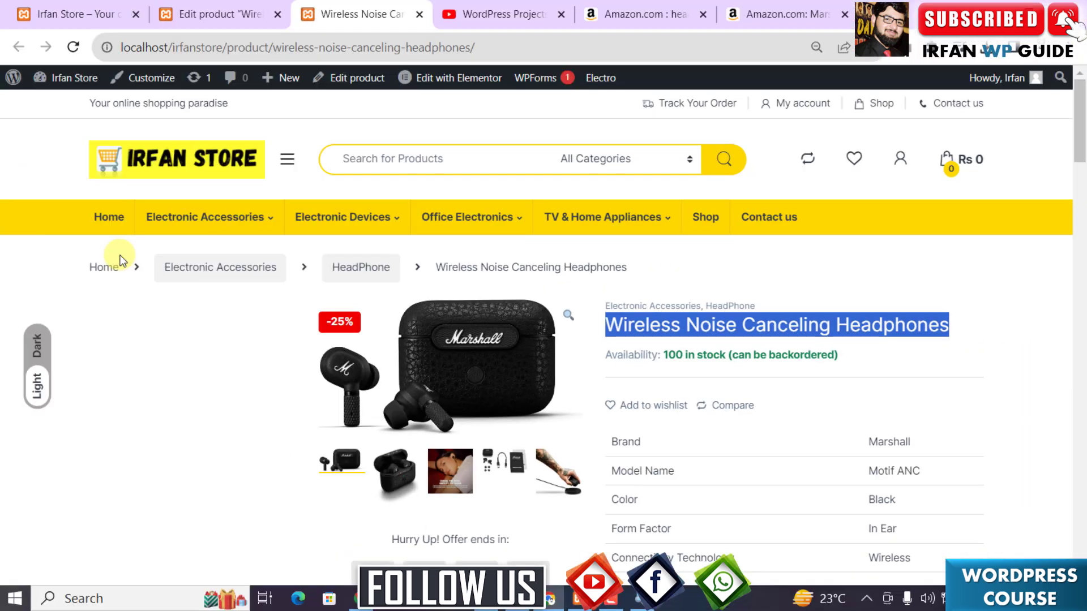
Step: Open the HeadPhone category under Electronic Accessories and review its product listing
mouse_move(160, 221)
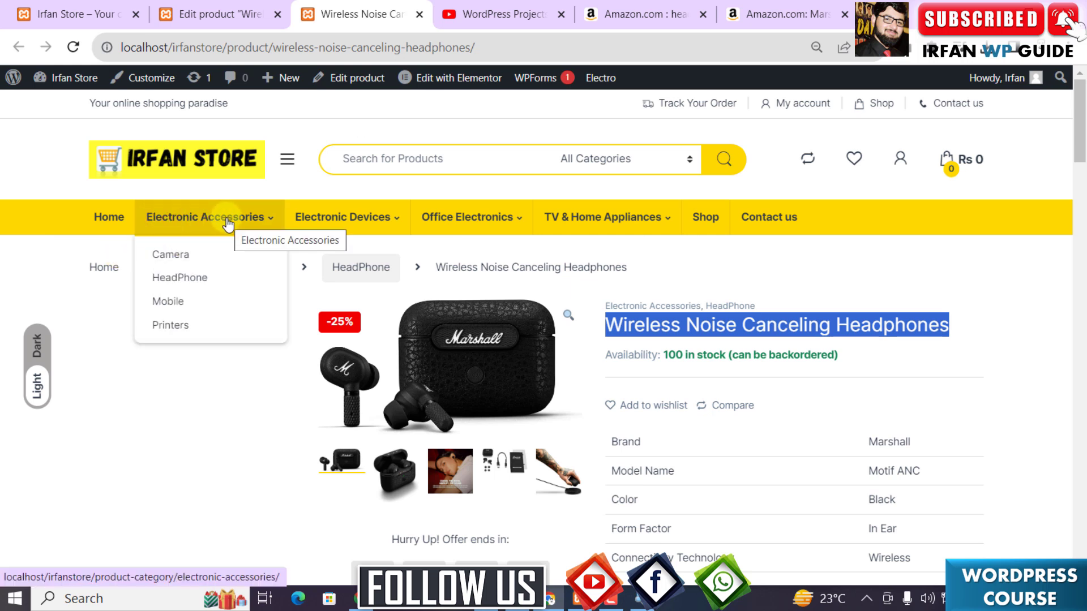
click(228, 284)
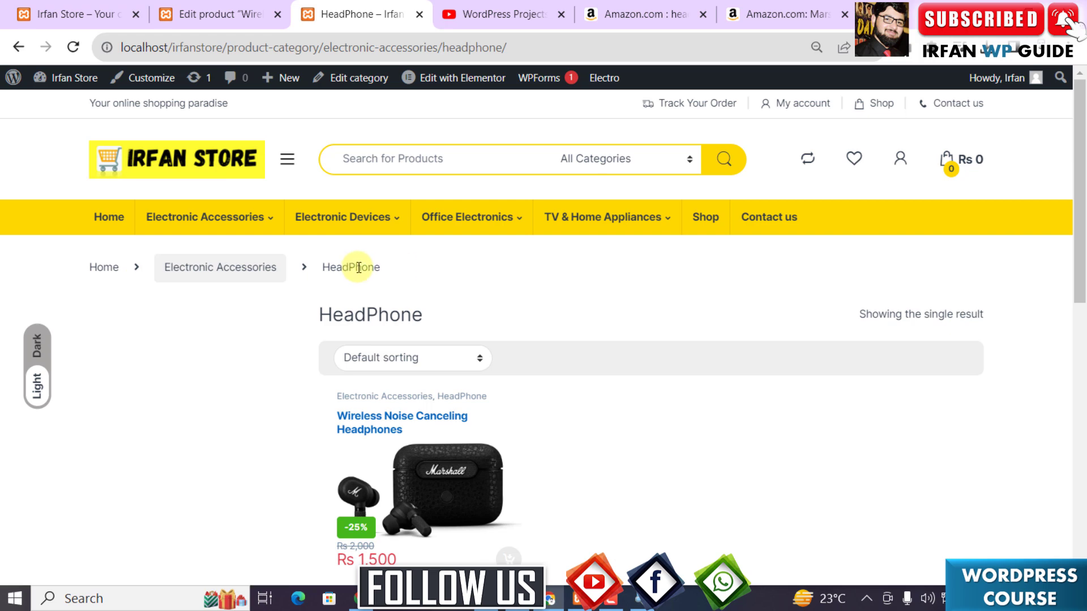
scroll(579, 430, down, 3)
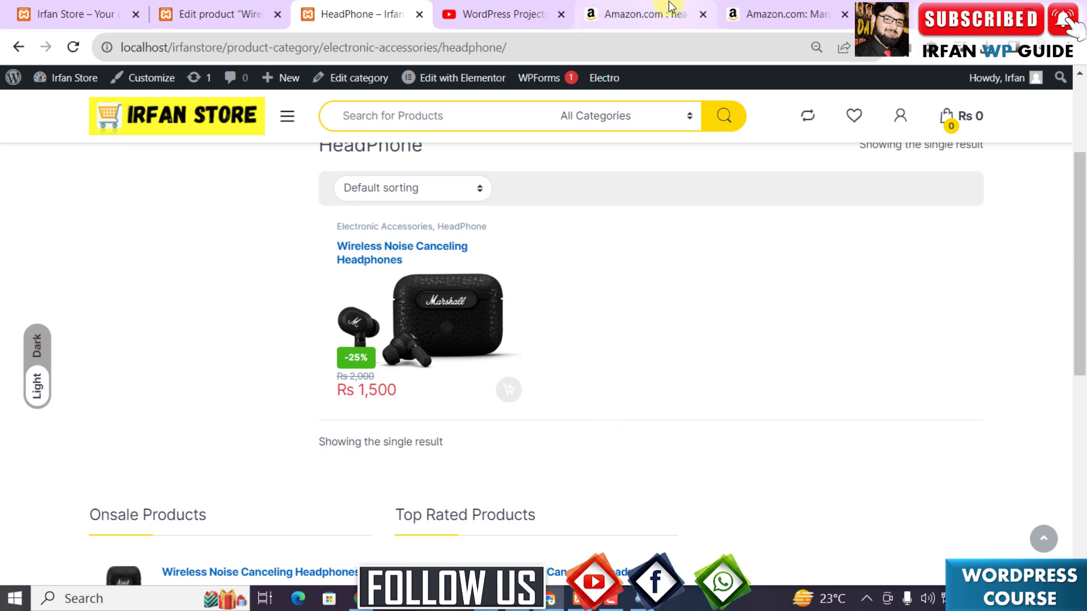
Step: View Amazon's headphone search results for comparison, then return to the store's HeadPhone category page
click(651, 14)
scroll(697, 320, up, 5)
scroll(778, 291, up, 10)
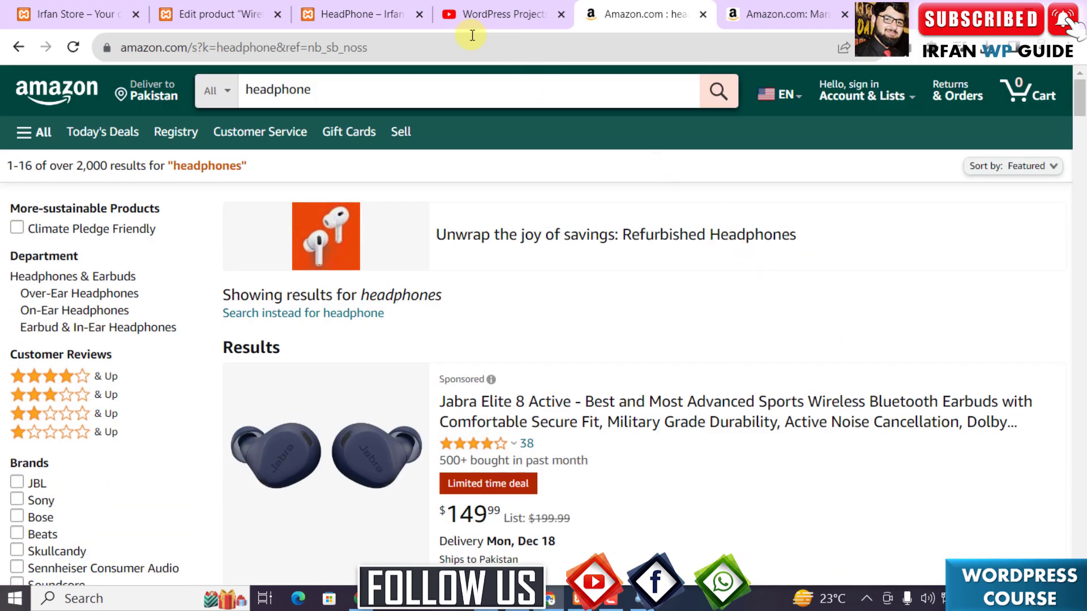
click(318, 14)
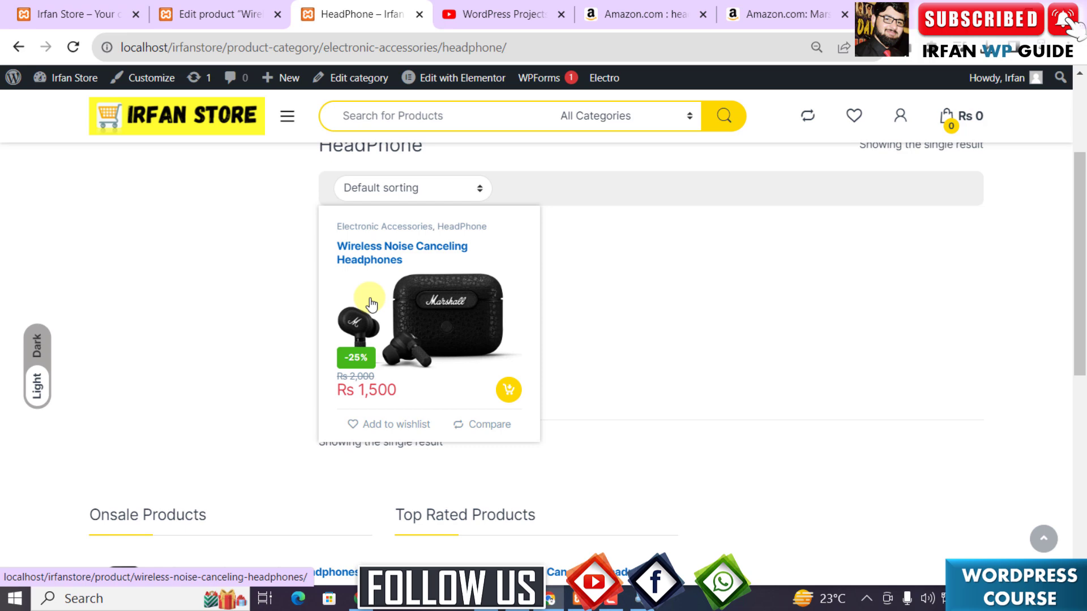
scroll(371, 304, up, 3)
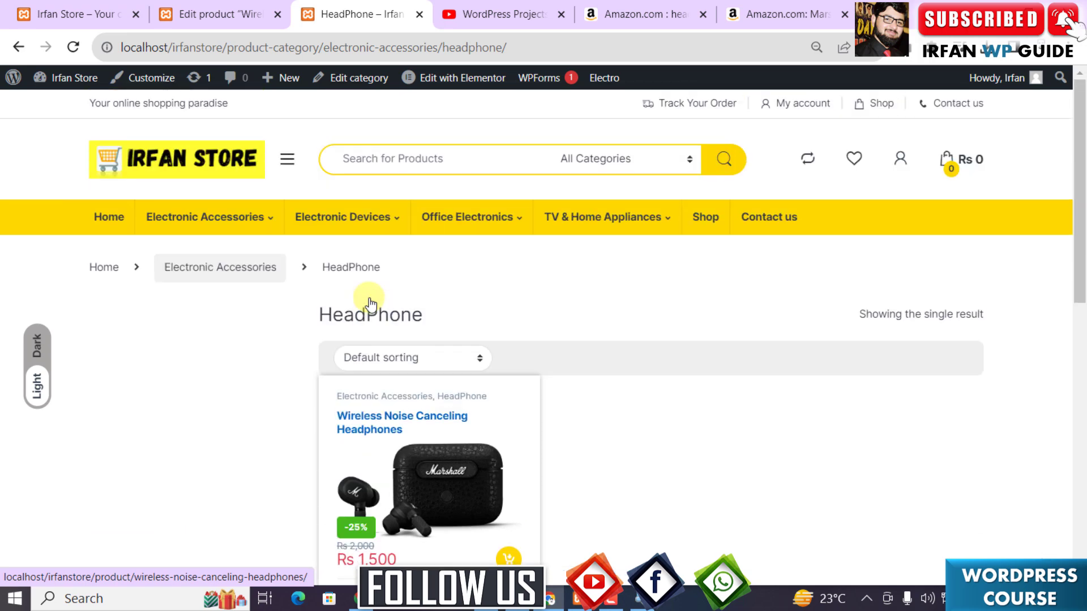
mouse_move(215, 219)
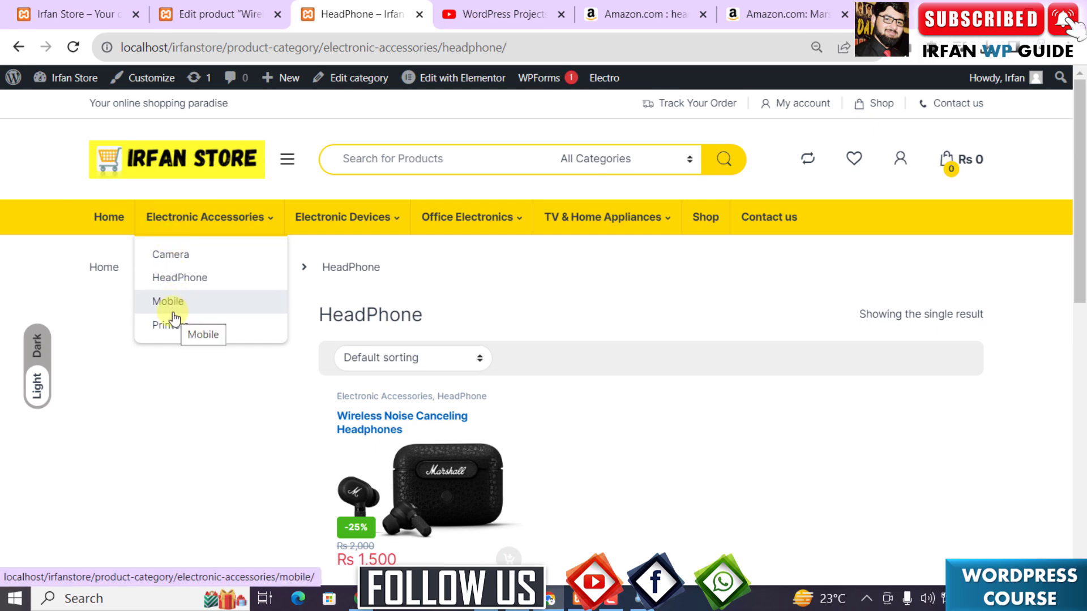
mouse_move(348, 230)
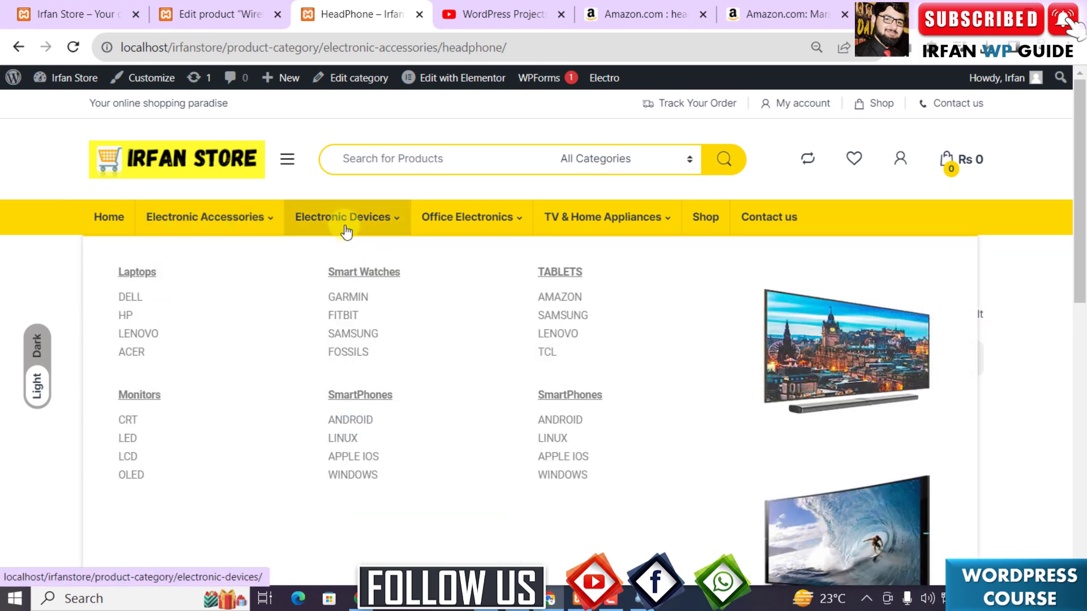
mouse_move(463, 222)
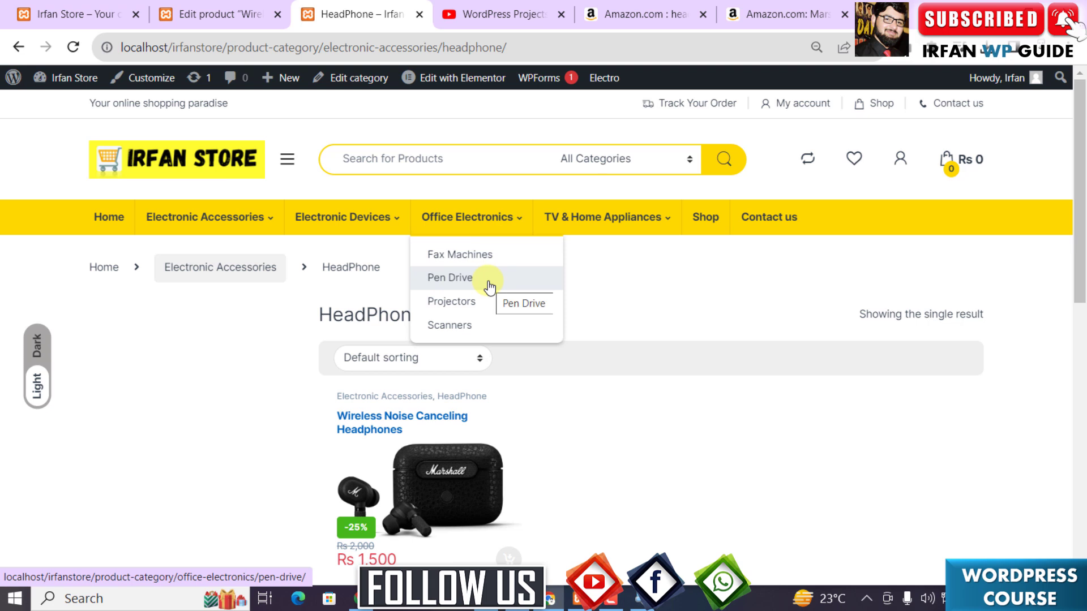
mouse_move(238, 226)
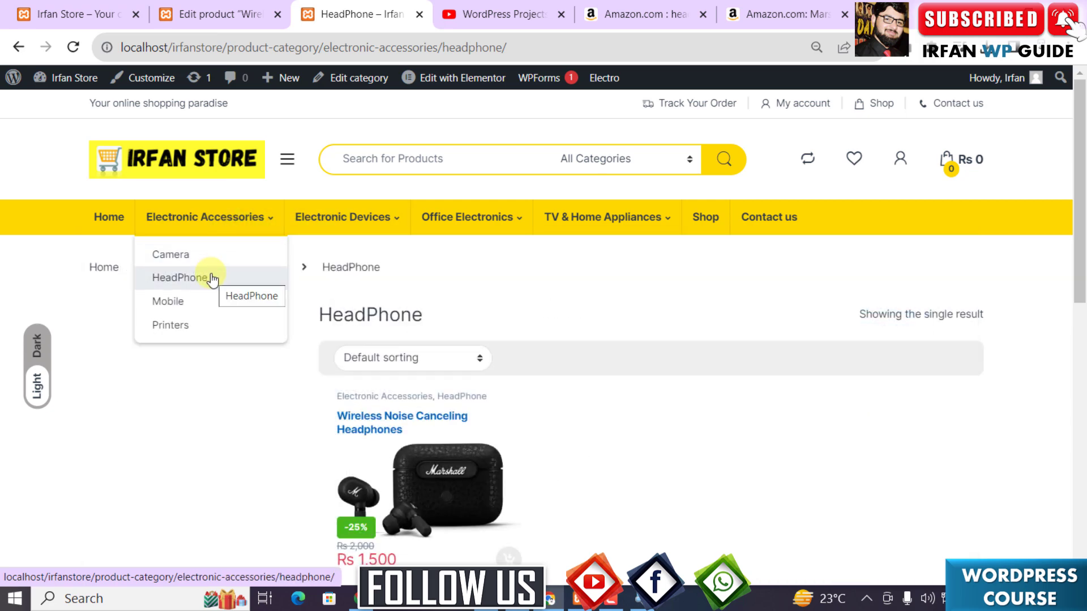
mouse_move(333, 223)
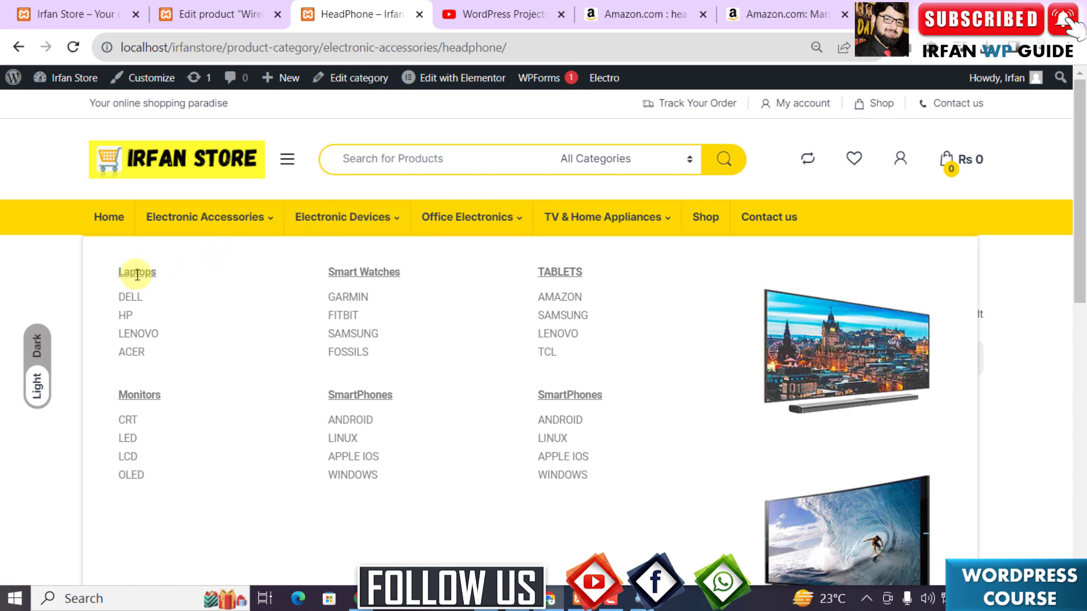